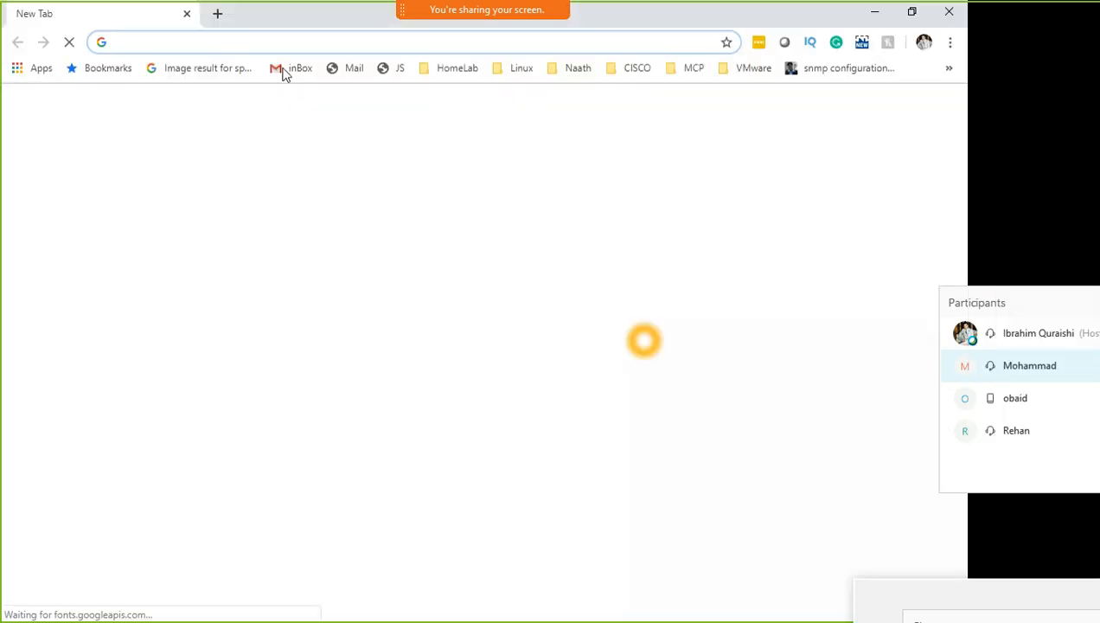
# - Open the bookmarked vCenter page at 192.168.1.90, accept the certificate risk, and launch the HTML5 vSphere Client
pyautogui.click(444, 69)
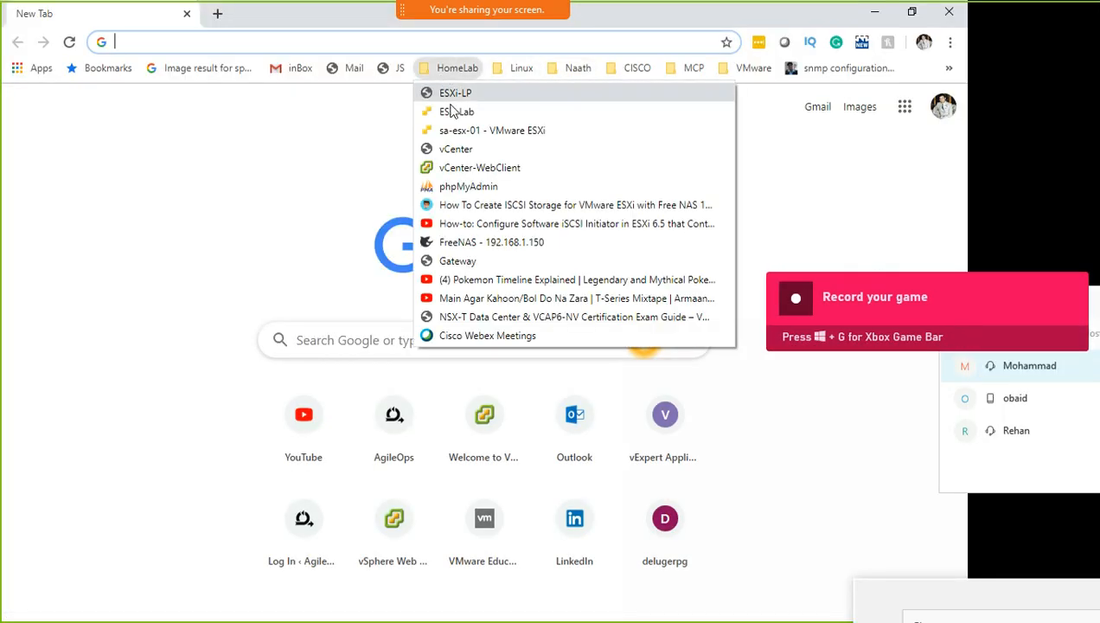
pyautogui.click(459, 150)
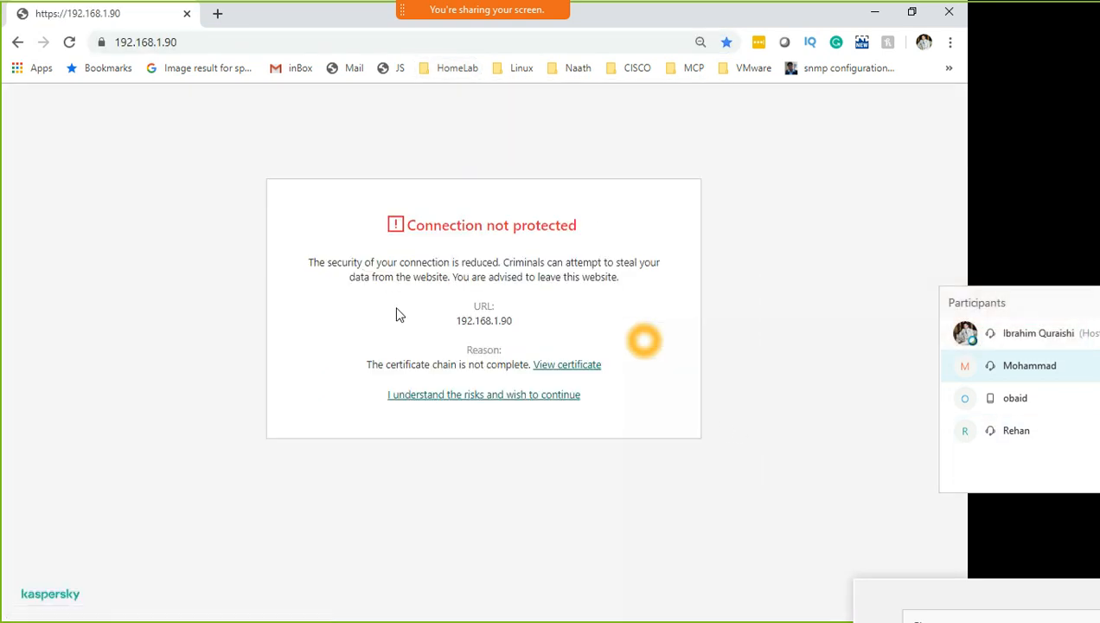
pyautogui.click(472, 395)
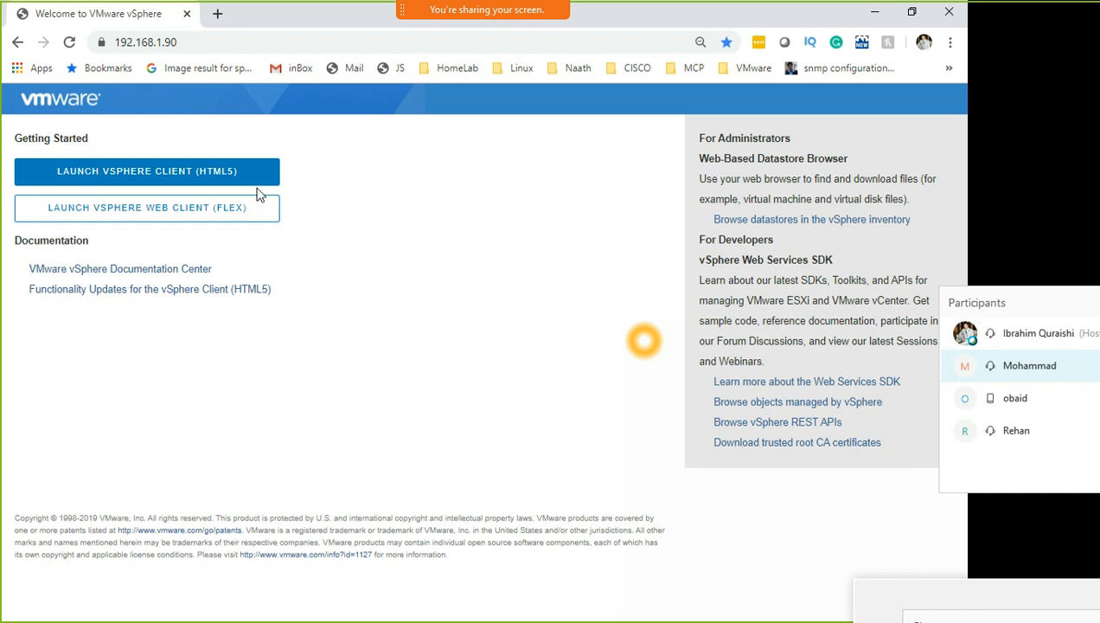
pyautogui.click(246, 178)
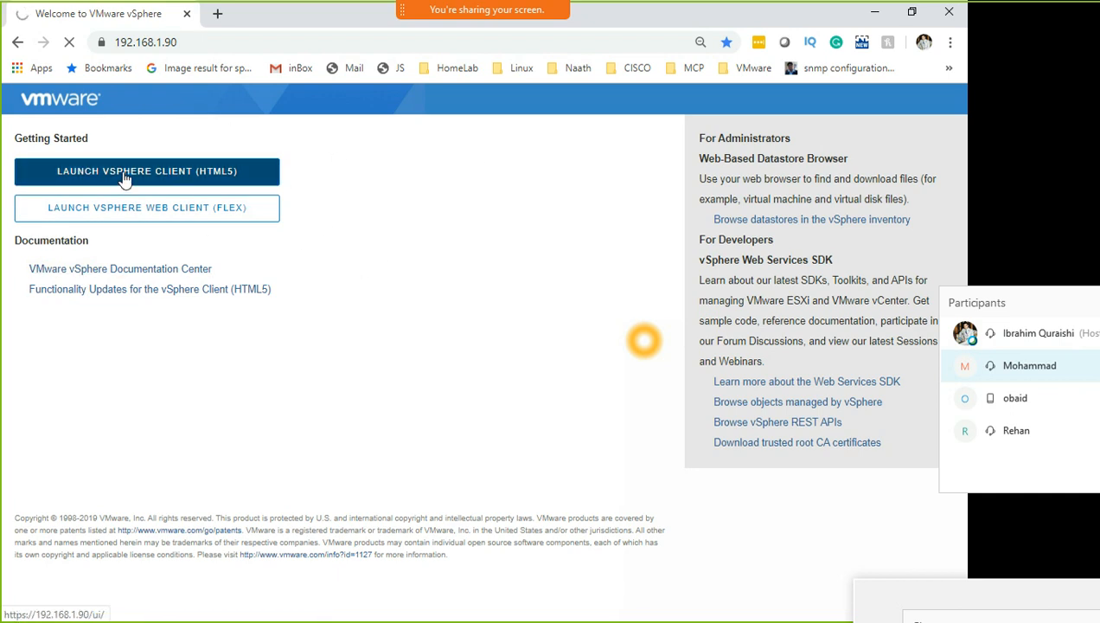
# - Open the bookmarked vCenter page in a second browser tab and launch the vSphere Web Client (FLEX) from it
pyautogui.click(216, 42)
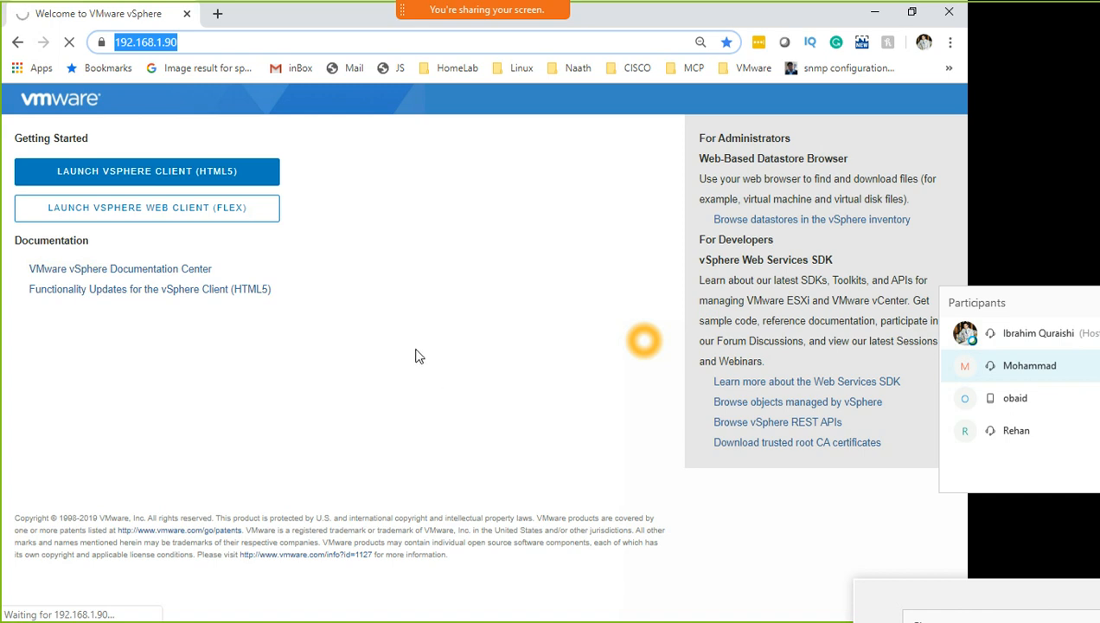
pyautogui.click(218, 15)
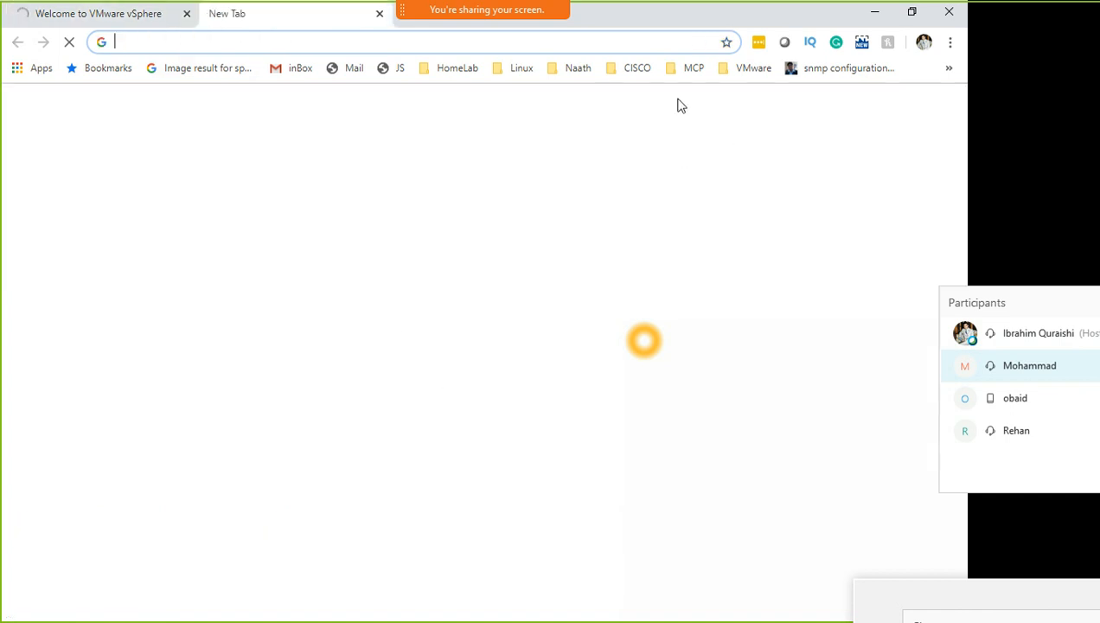
pyautogui.click(461, 67)
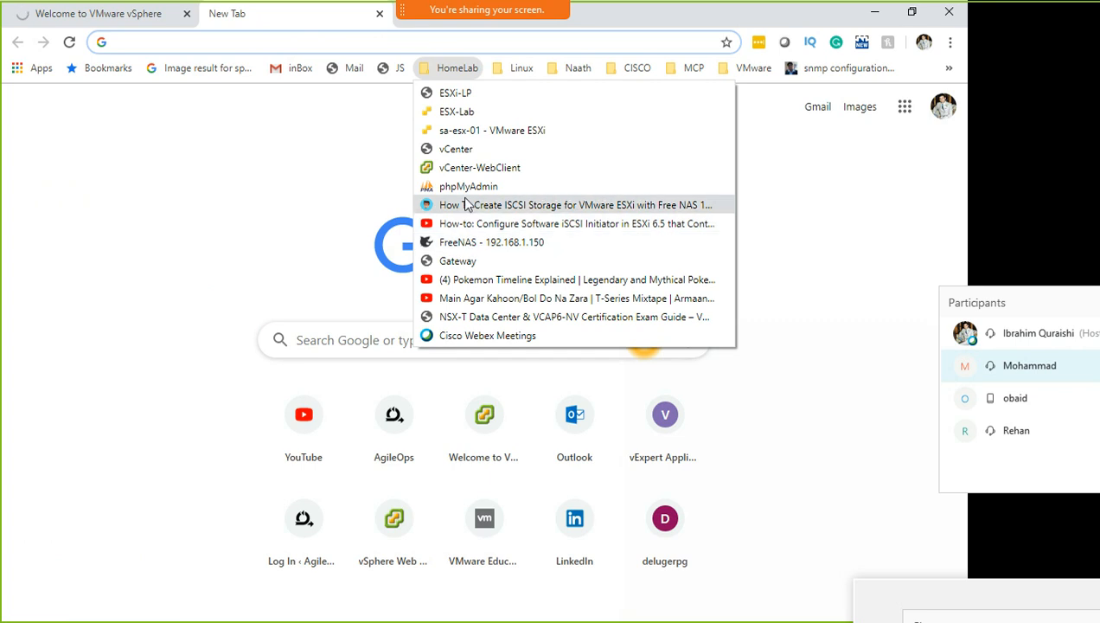
pyautogui.click(462, 152)
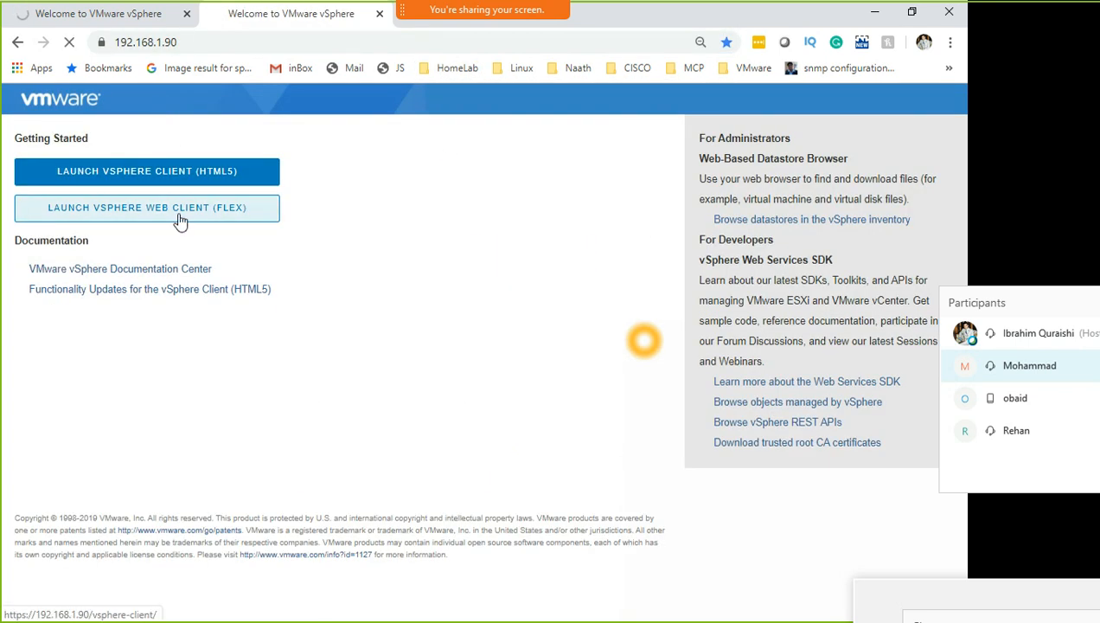
pyautogui.click(201, 216)
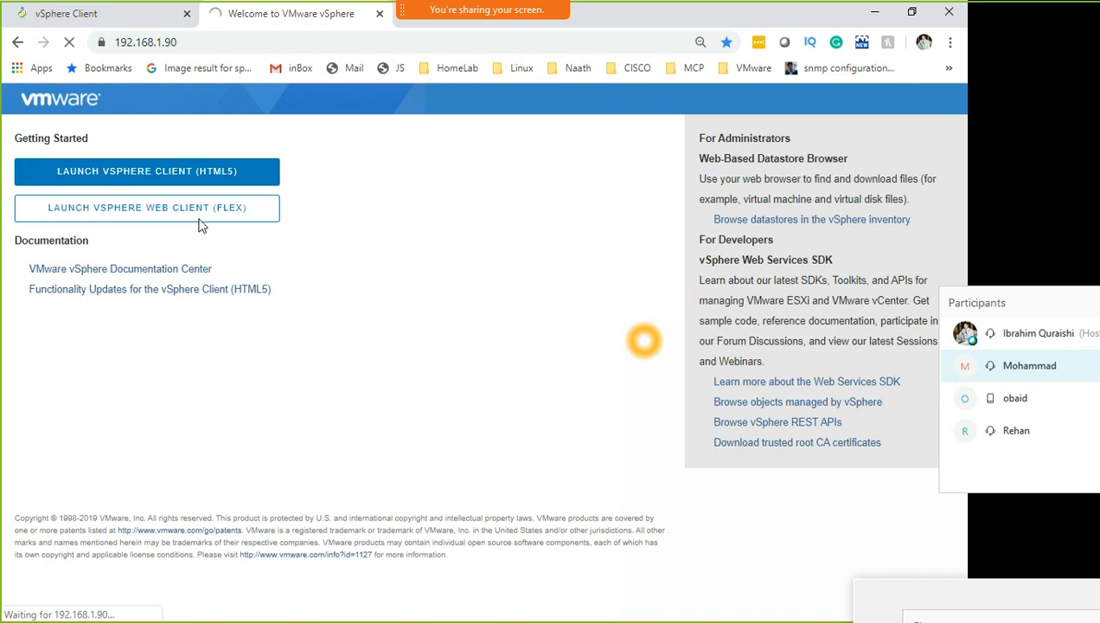
# - In the first browser tab, open the bookmarked ESX-Lab host at 192.168.1.99, accept the certificate risk, and log in as root with the saved credentials
pyautogui.click(128, 19)
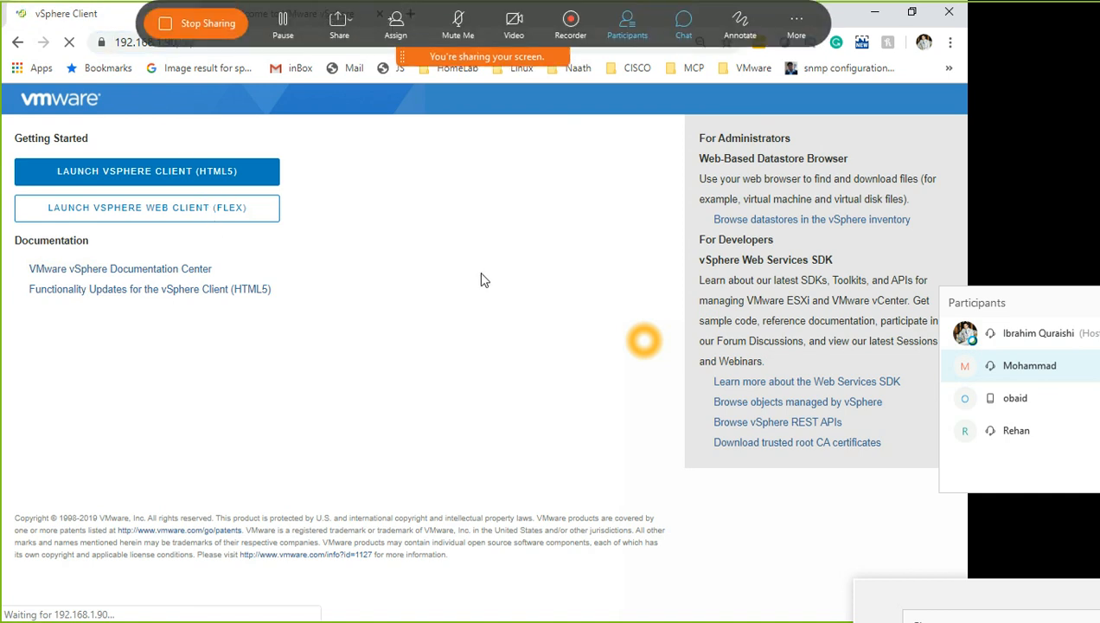
pyautogui.click(472, 69)
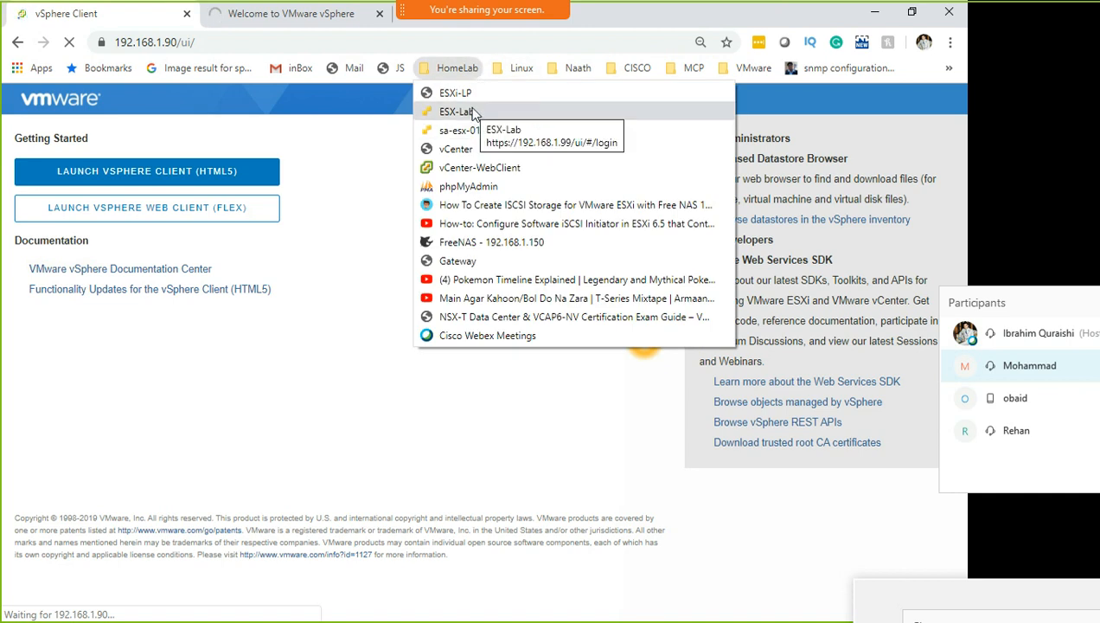
pyautogui.click(474, 114)
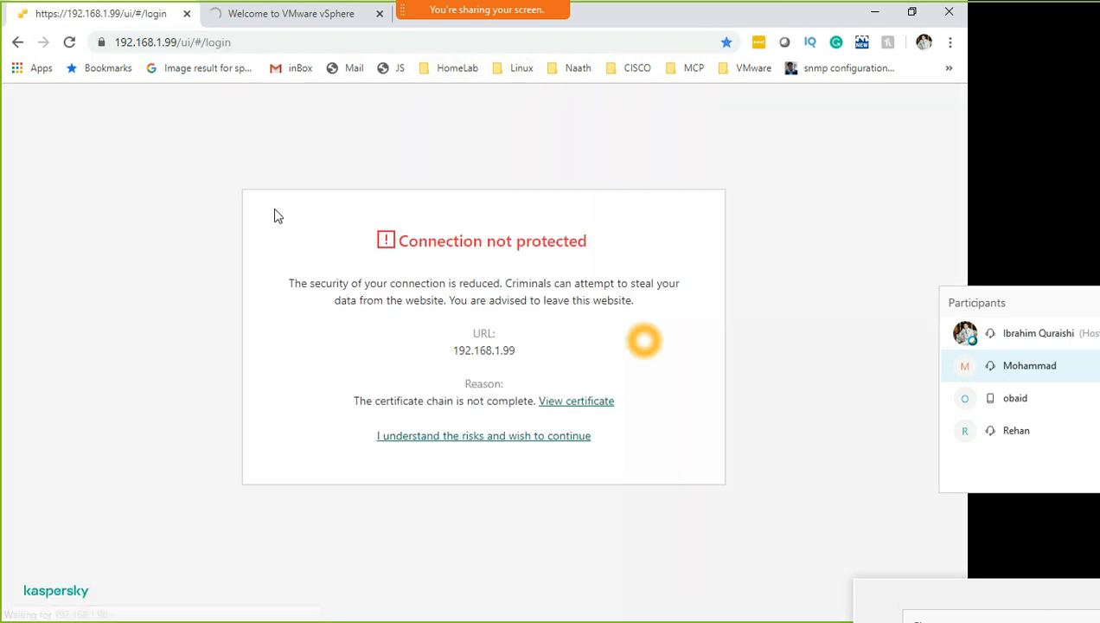
pyautogui.click(482, 444)
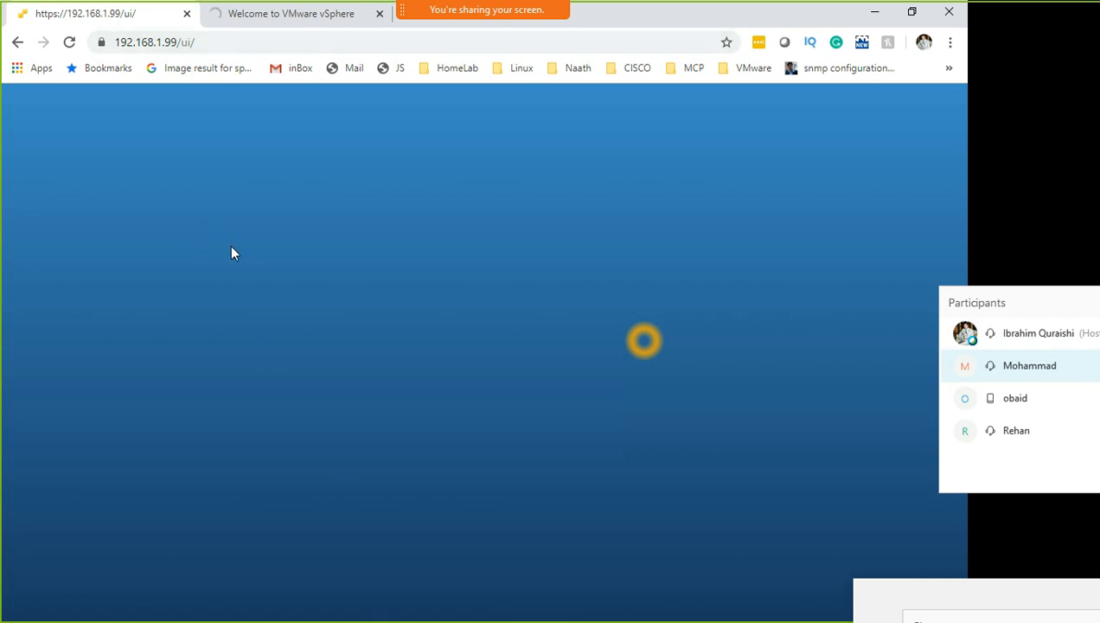
pyautogui.click(285, 14)
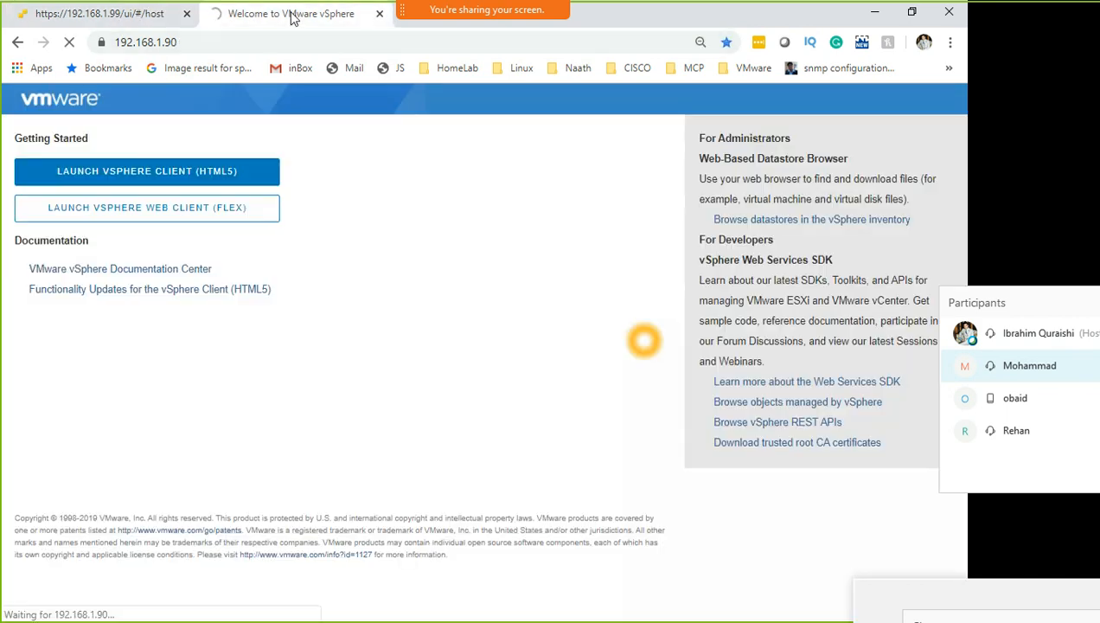
pyautogui.click(100, 14)
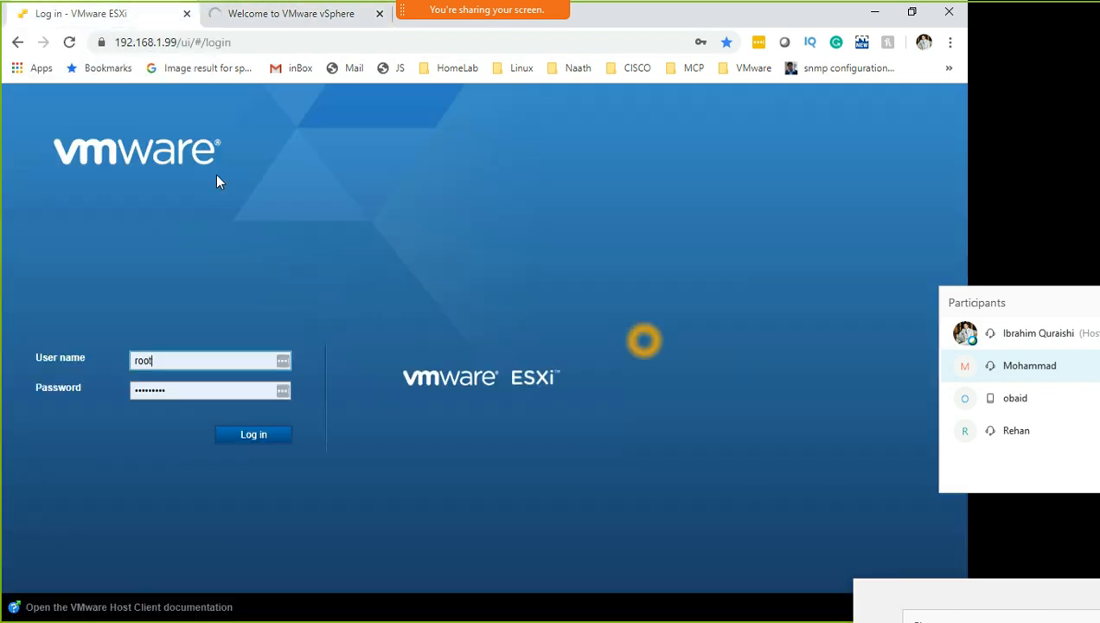
pyautogui.click(263, 438)
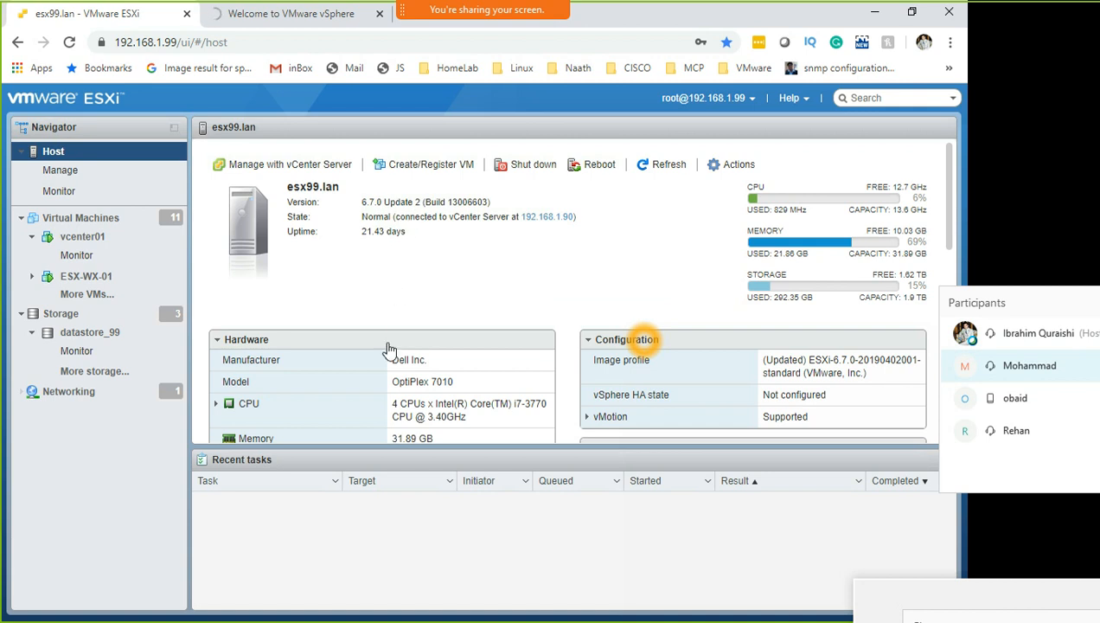
# - Review the ESXi host's hardware and networking details and its list of virtual machines
pyautogui.moveTo(391, 359); pyautogui.dragTo(454, 387)
pyautogui.click(466, 391)
pyautogui.scroll(-1, 441, 363)
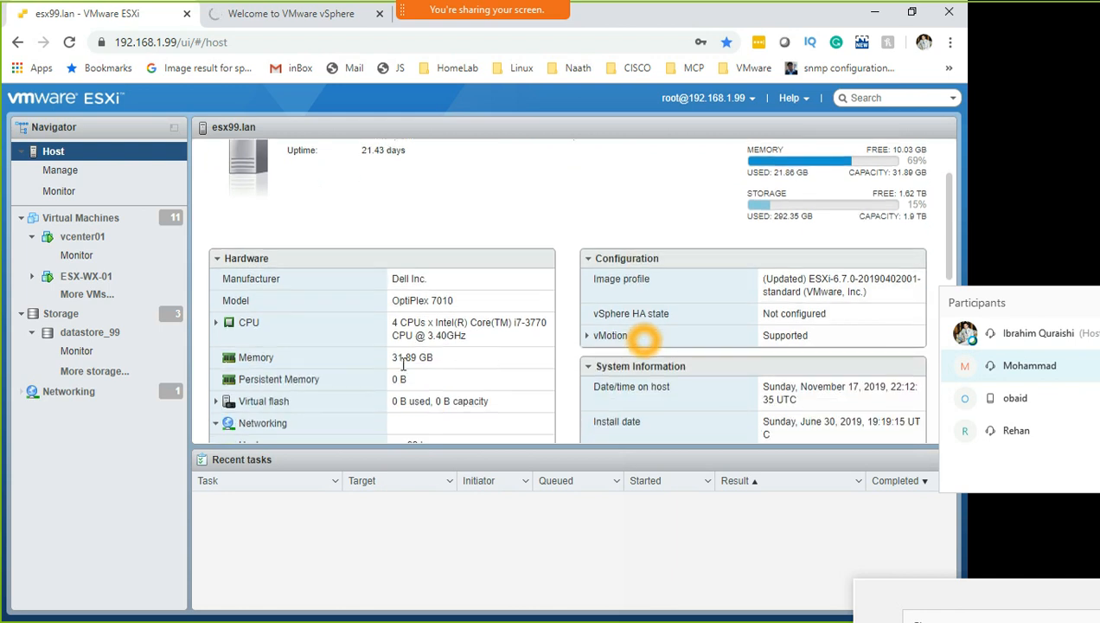
pyautogui.scroll(-2, 399, 360)
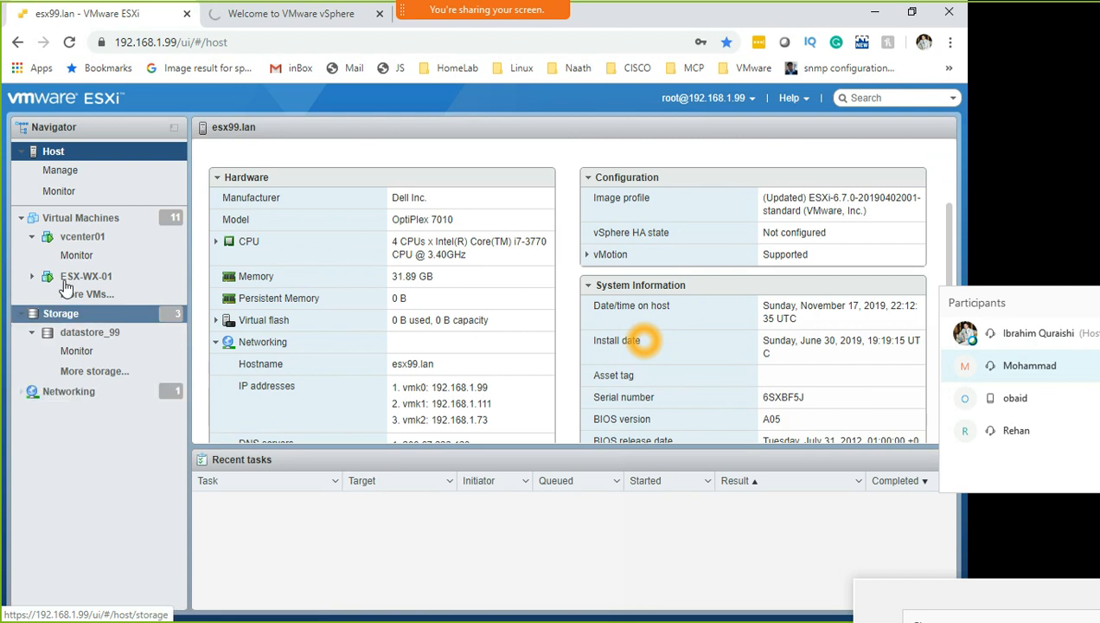
pyautogui.click(89, 223)
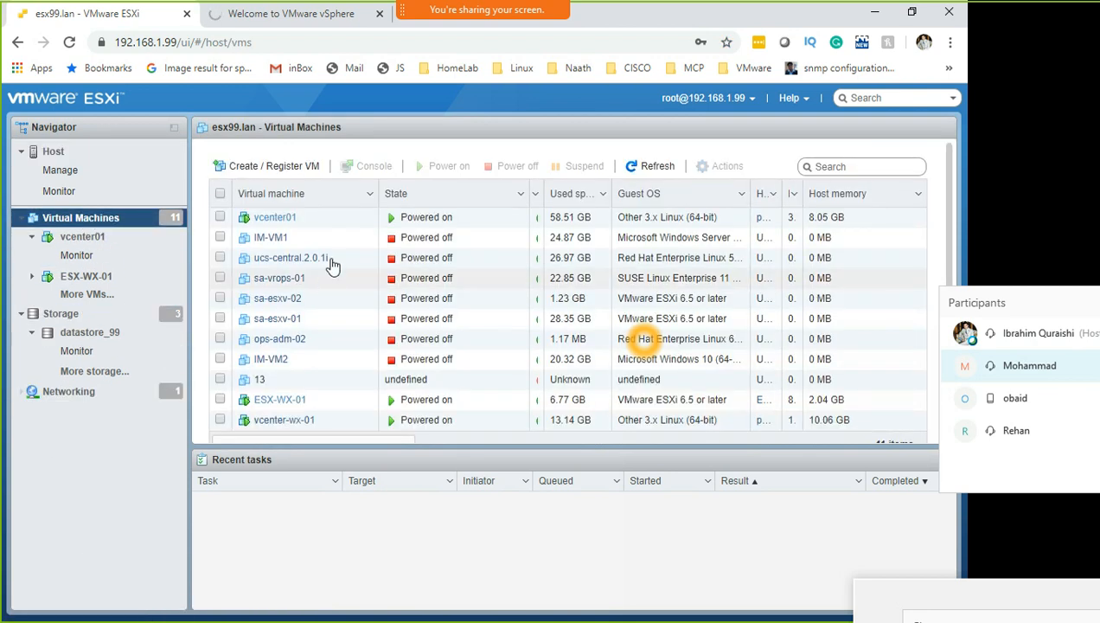
# - Start the new virtual machine wizard on the host with the creation type "Create a new virtual machine" and continue to the name and guest OS page
pyautogui.rightClick(123, 226)
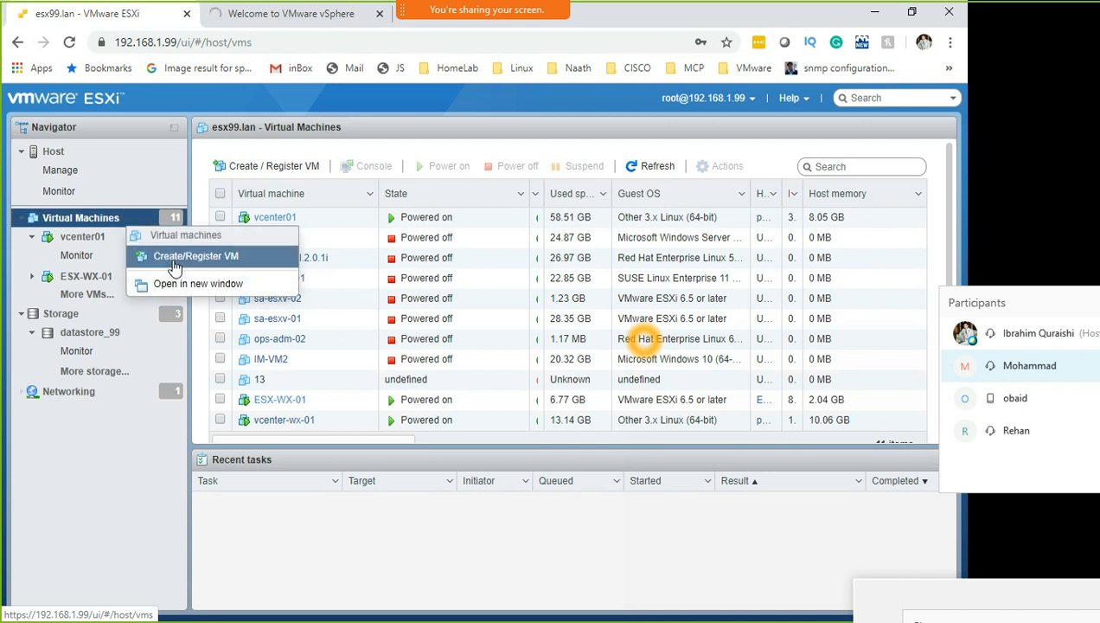
pyautogui.click(114, 522)
pyautogui.click(53, 150)
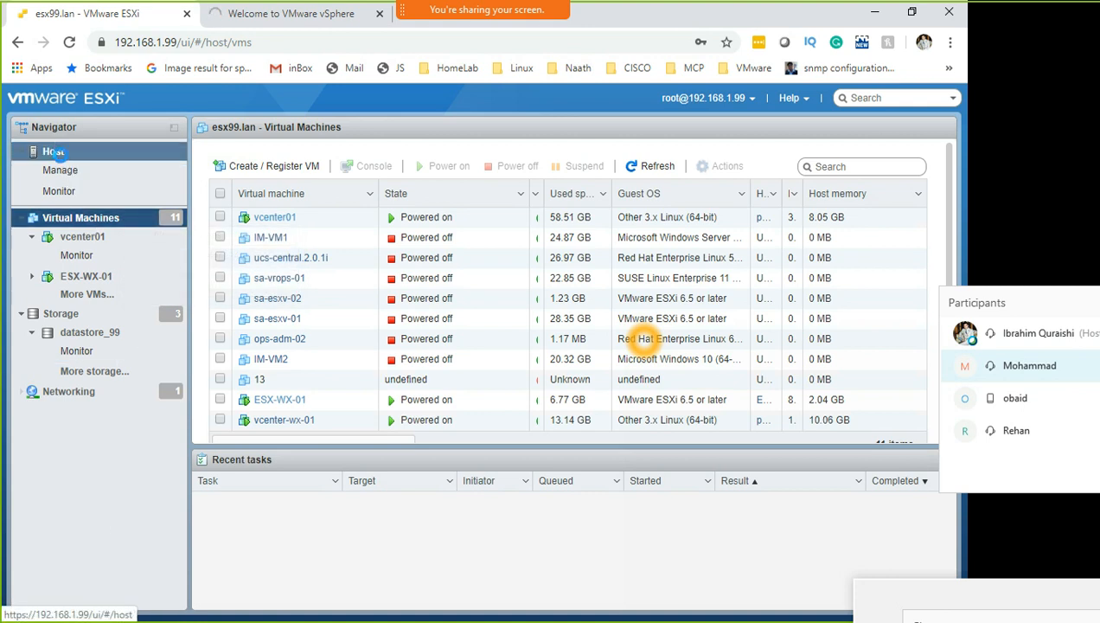
pyautogui.rightClick(54, 150)
pyautogui.click(102, 248)
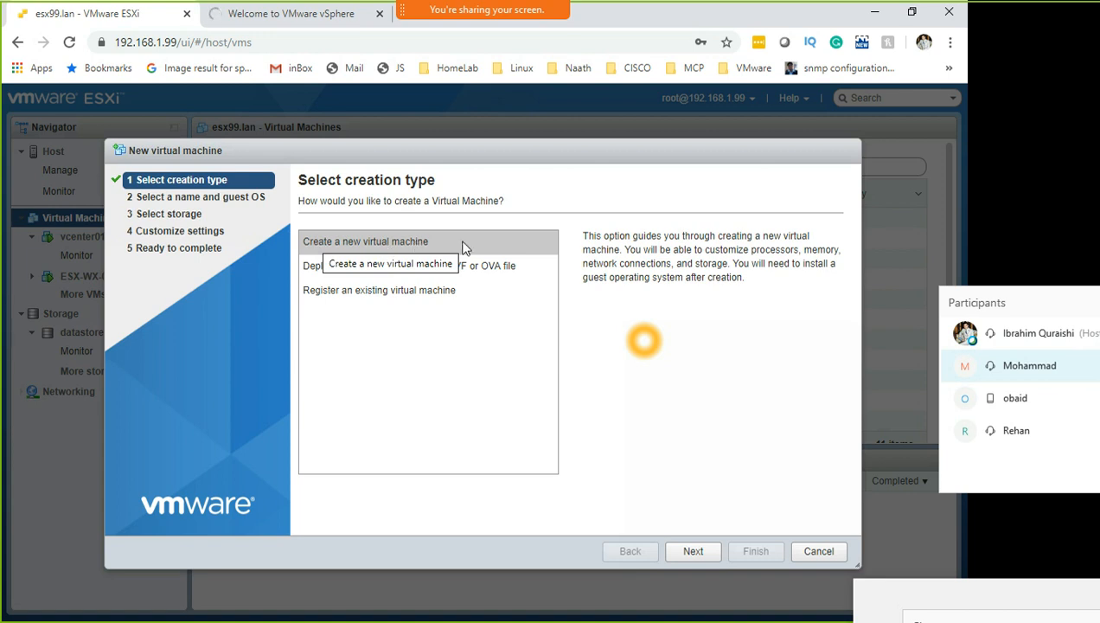
pyautogui.click(389, 245)
pyautogui.click(701, 552)
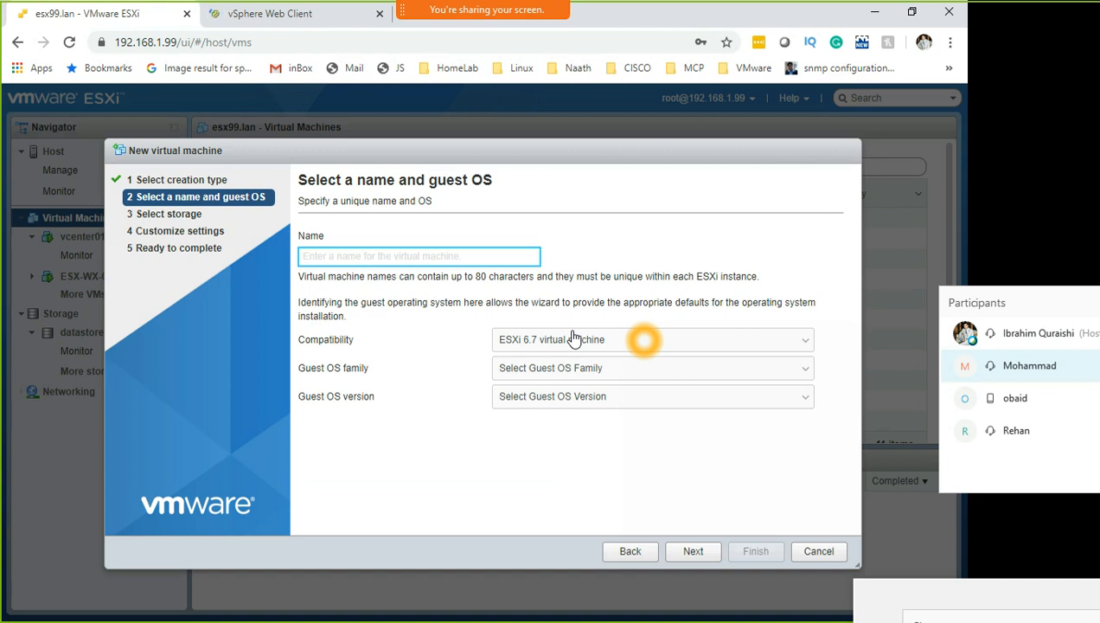
# - Name the virtual machine test-vm-01 and set its compatibility to ESXi 6.0 virtual machine
pyautogui.write('test')
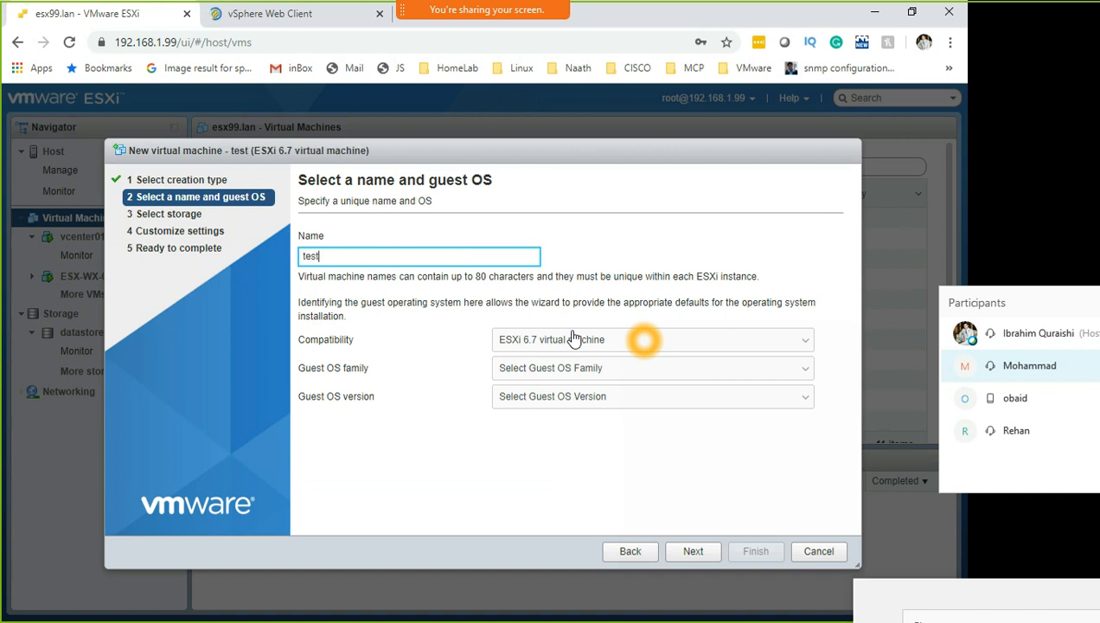
pyautogui.write('-vm-01')
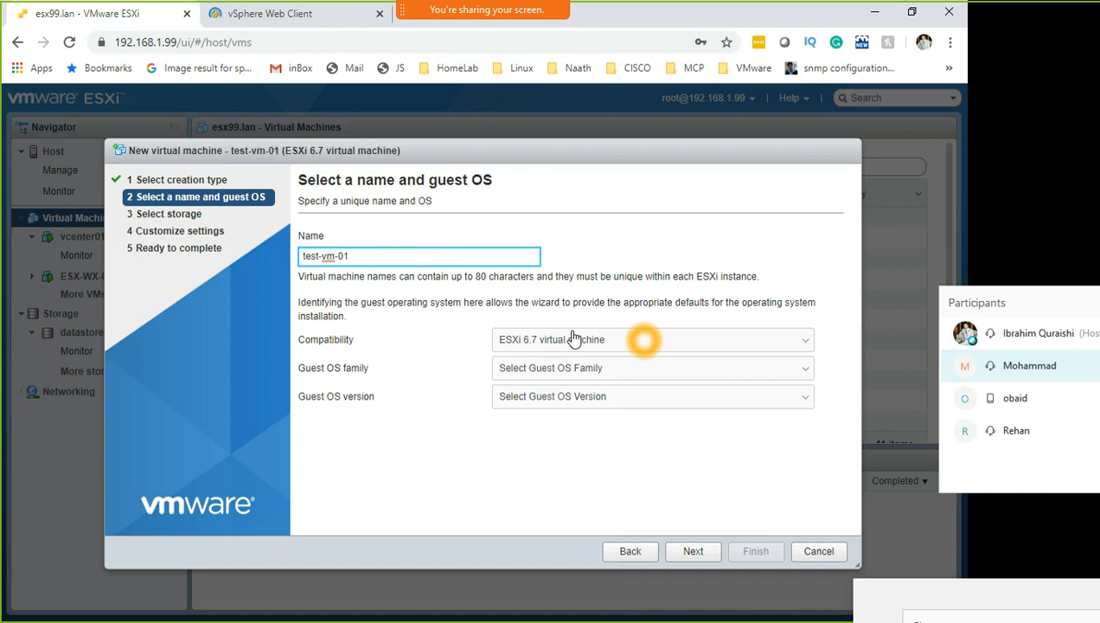
pyautogui.click(594, 344)
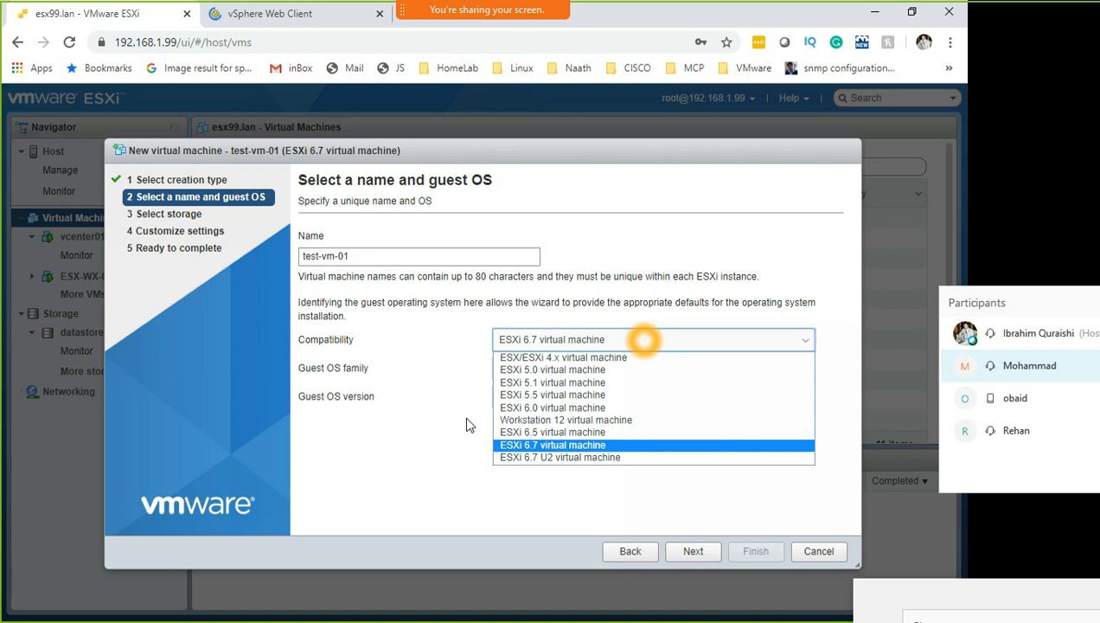
pyautogui.click(524, 456)
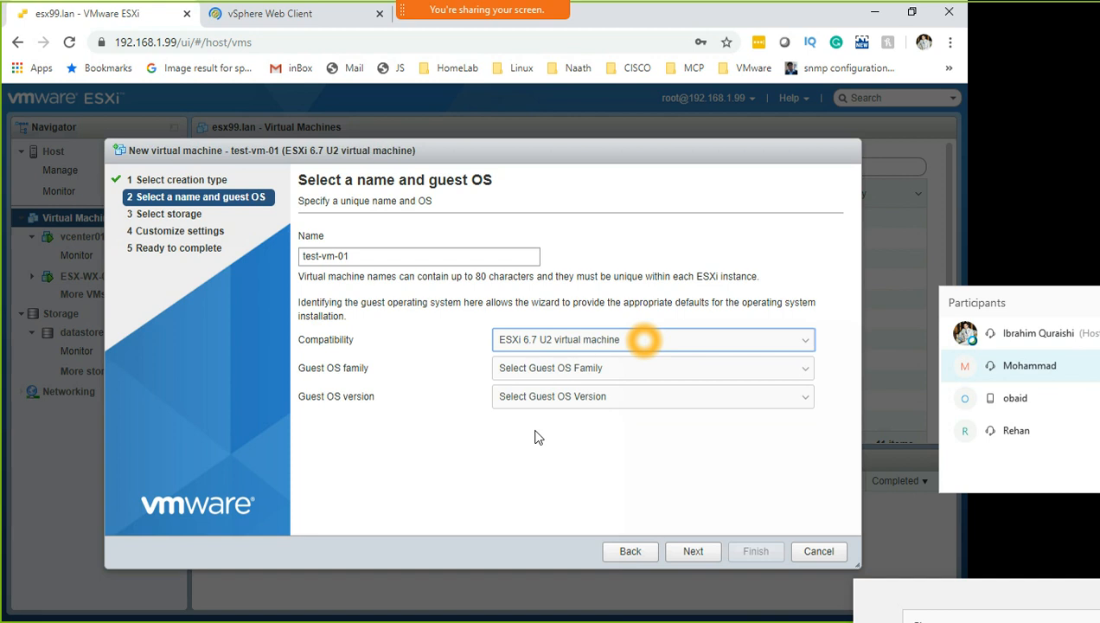
pyautogui.click(562, 343)
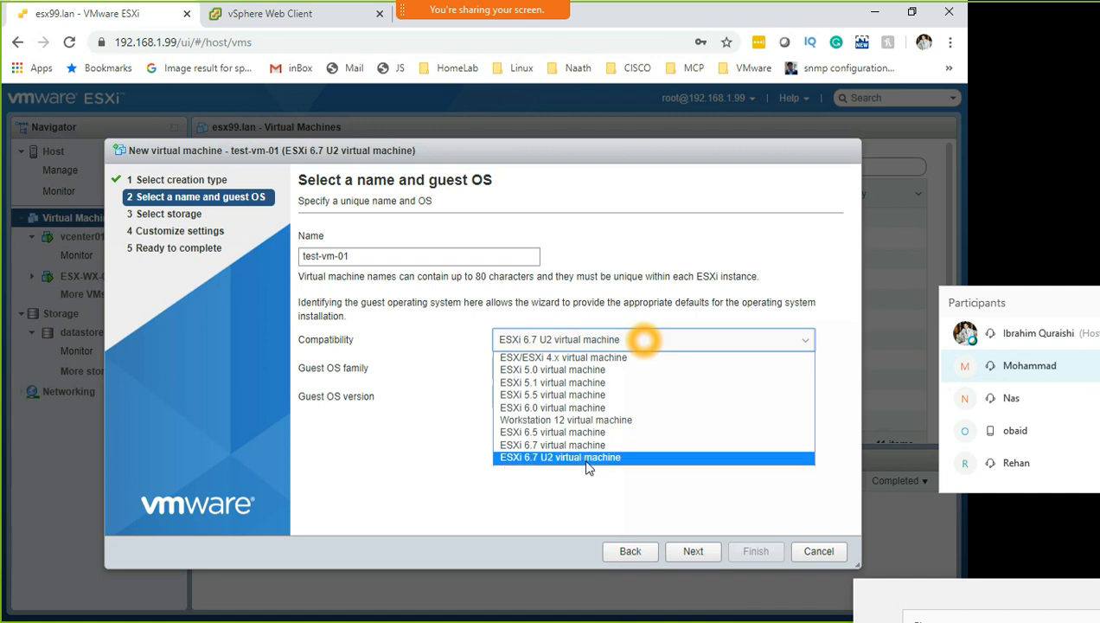
pyautogui.click(584, 408)
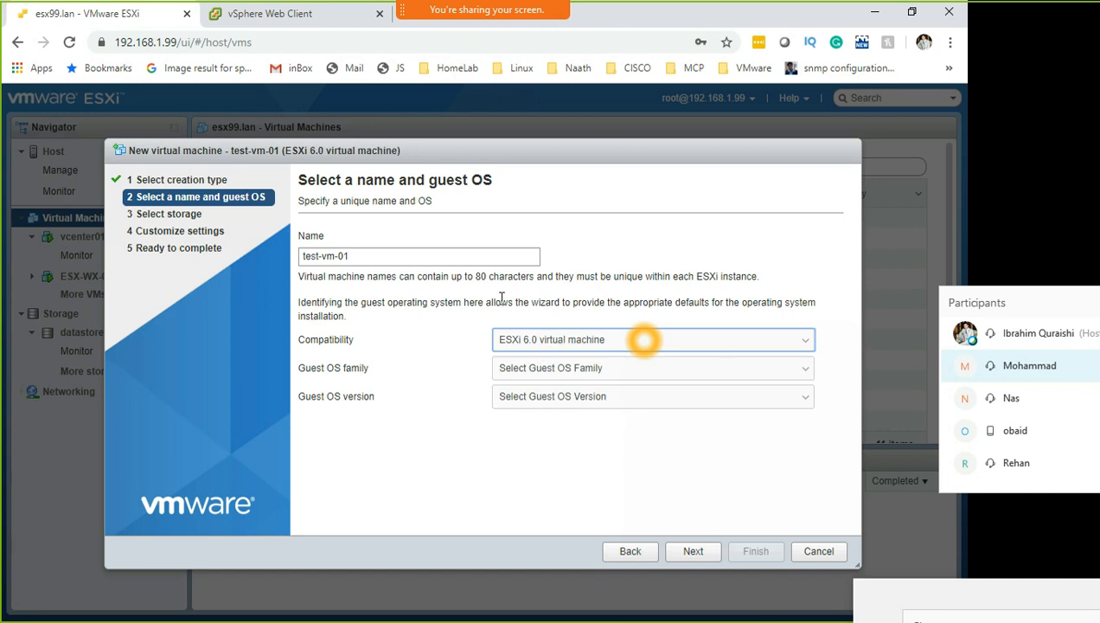
# - Set the guest OS family to Windows and the guest OS version to Microsoft Windows Server 2016 or later (64-bit)
pyautogui.click(561, 372)
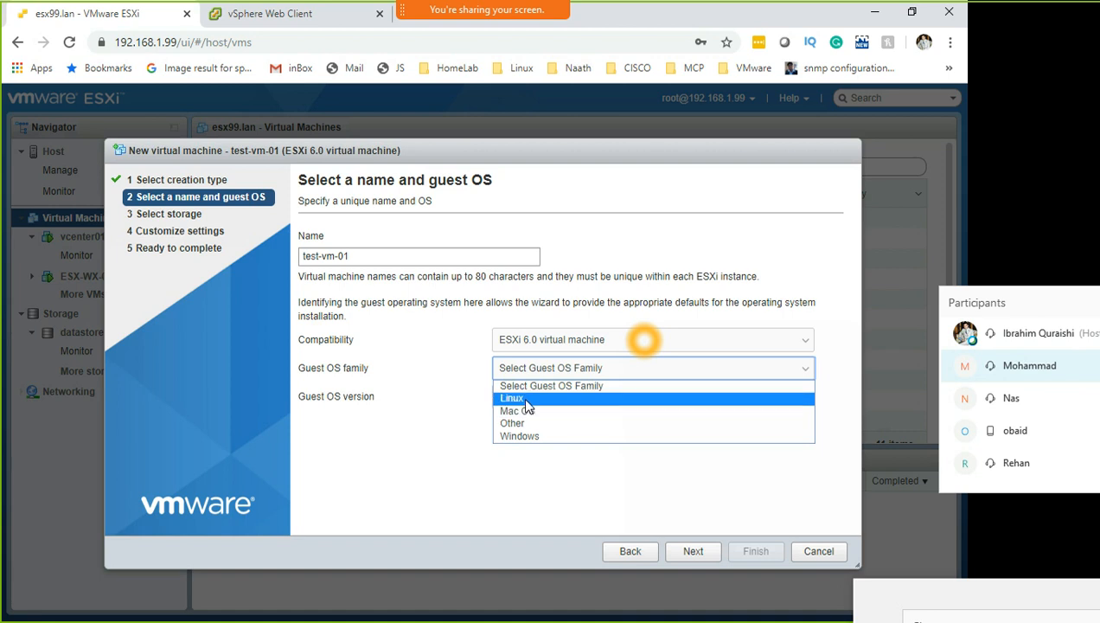
pyautogui.click(534, 439)
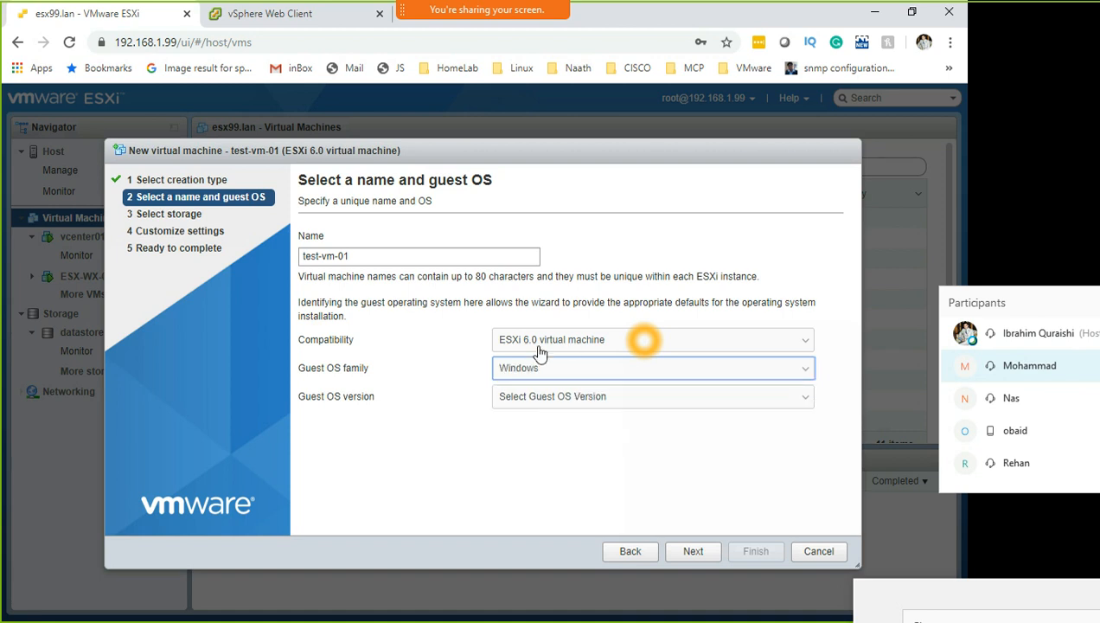
pyautogui.click(558, 398)
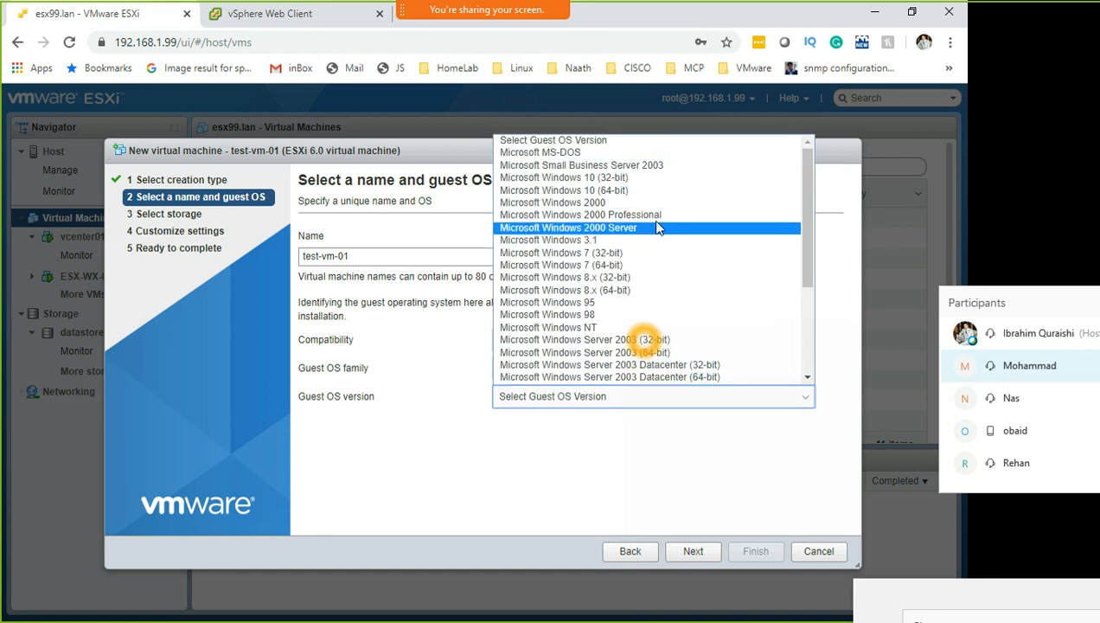
pyautogui.scroll(-3, 663, 288)
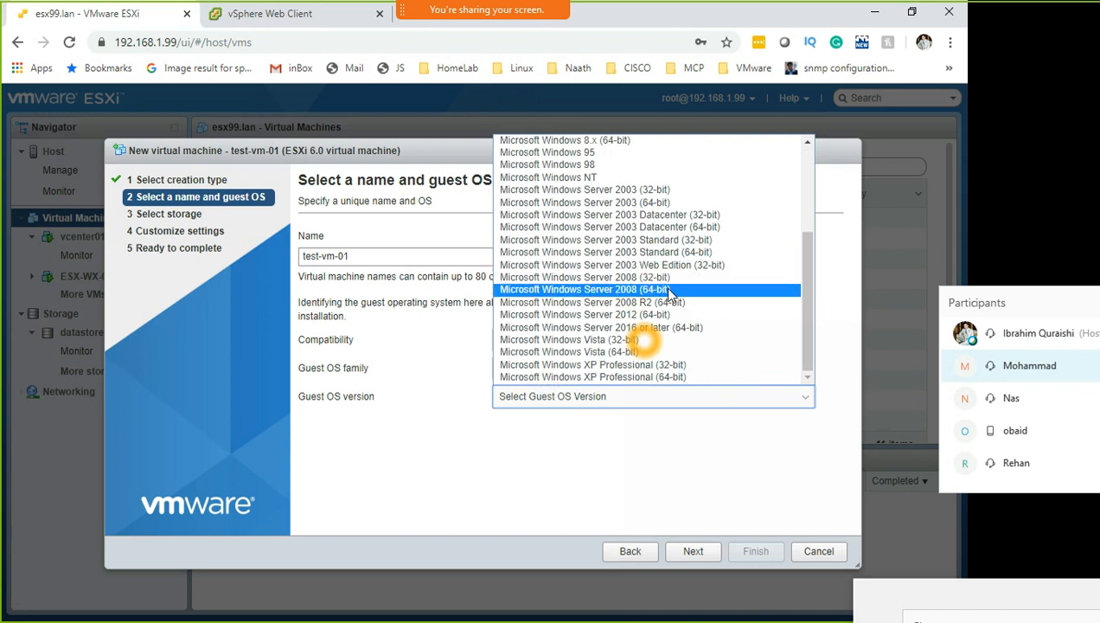
pyautogui.click(701, 329)
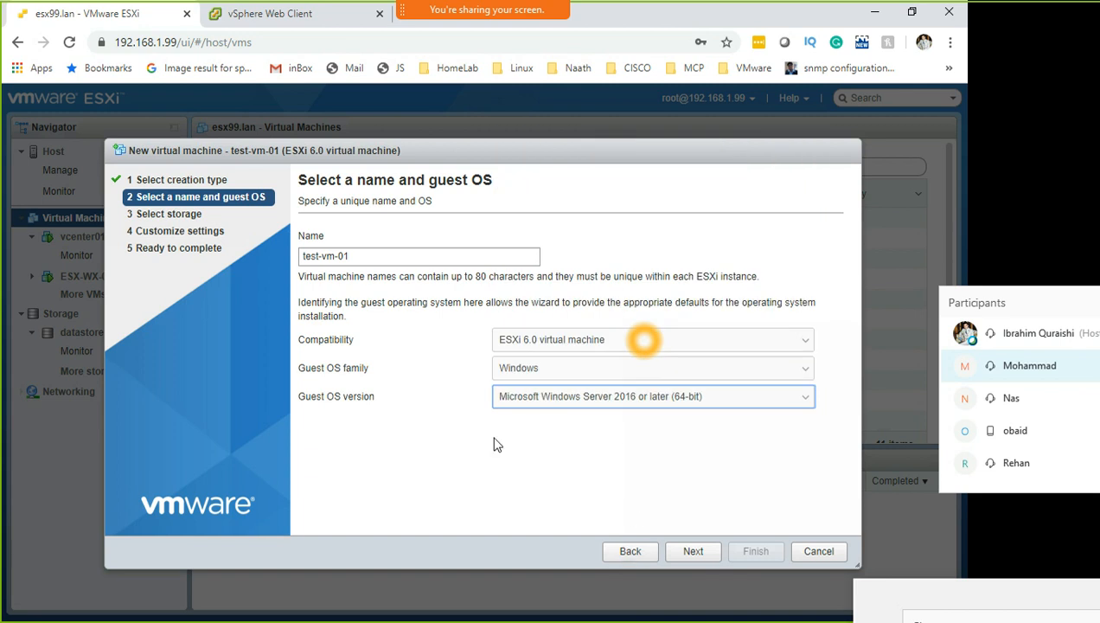
# - Set the compatibility to ESXi 6.7 U2 virtual machine, with guest OS family Windows and version Microsoft Windows Server 2016 or later (64-bit)
pyautogui.click(559, 345)
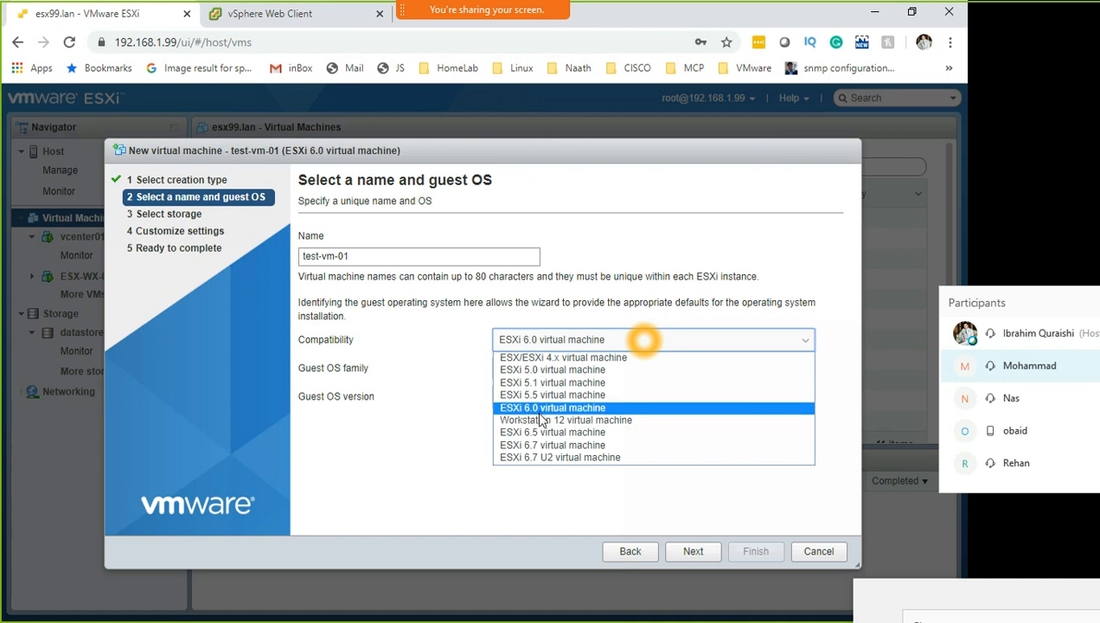
pyautogui.click(557, 459)
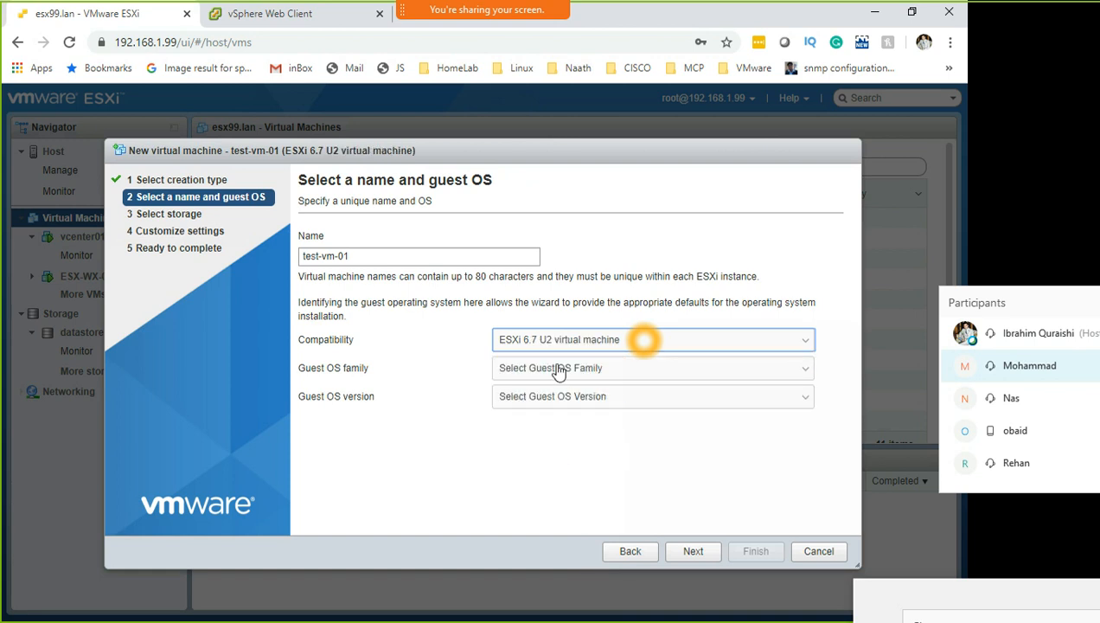
pyautogui.click(559, 369)
pyautogui.click(548, 438)
pyautogui.click(559, 400)
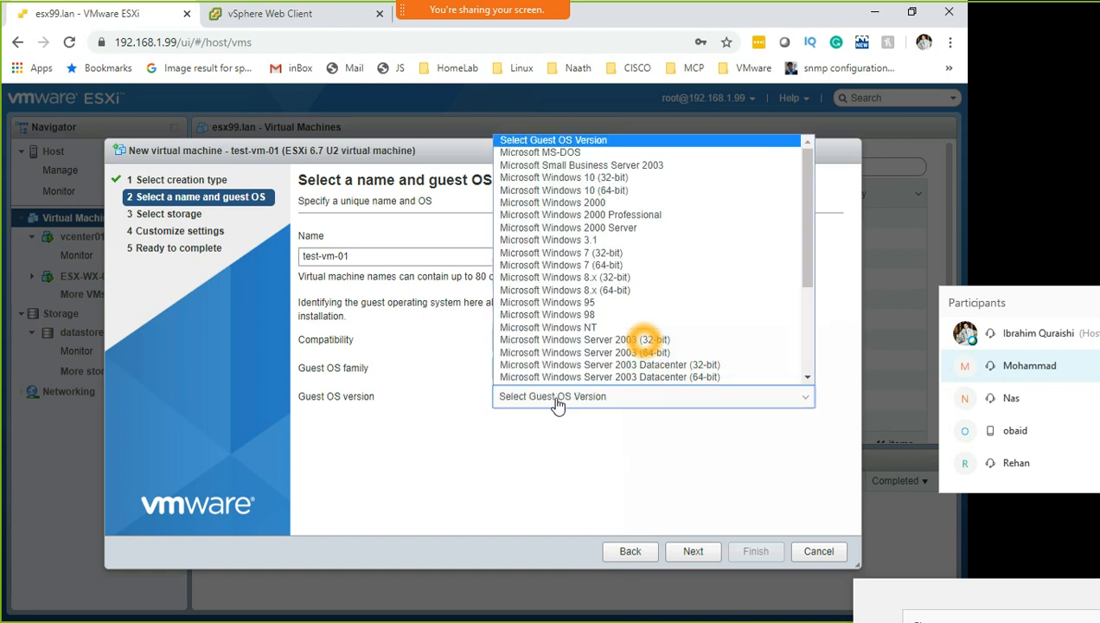
pyautogui.scroll(-1, 757, 358)
pyautogui.scroll(-3, 742, 375)
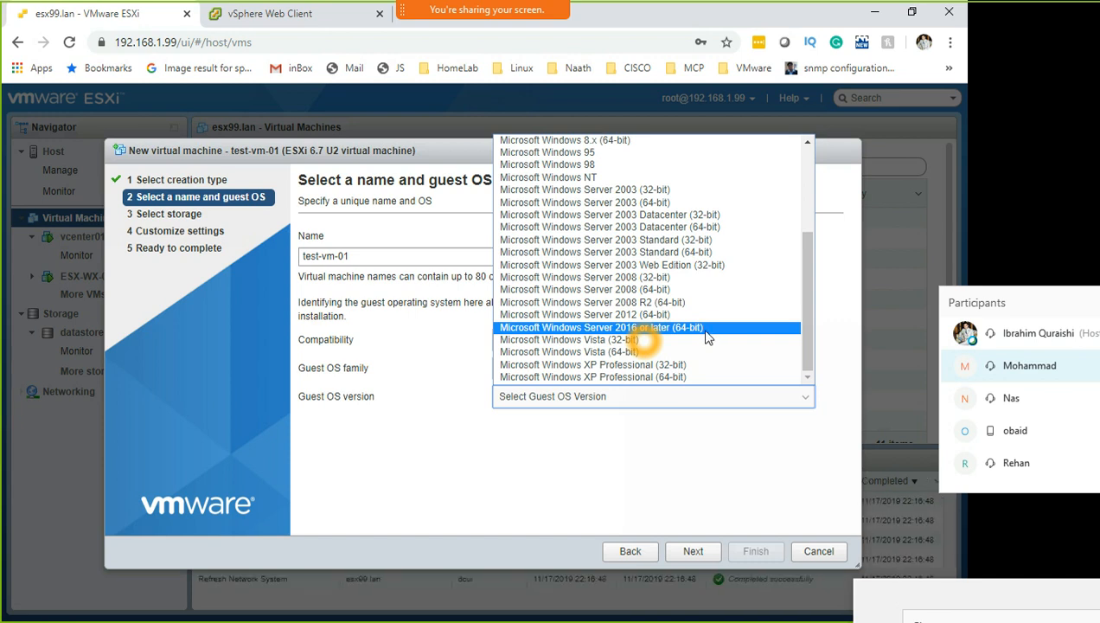
pyautogui.click(706, 329)
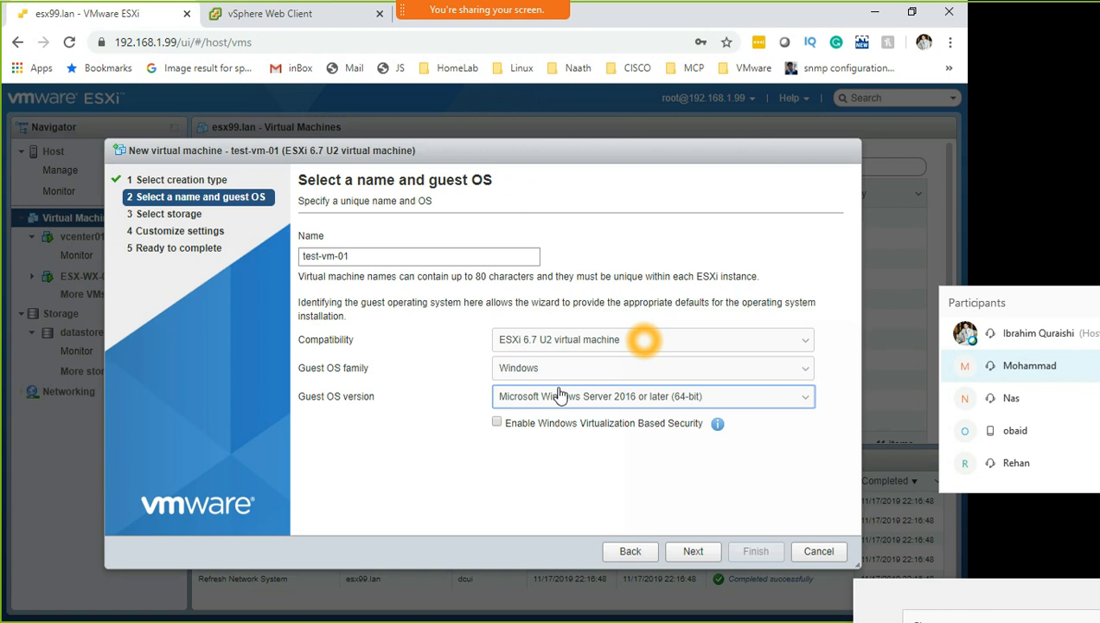
# - Set the compatibility to ESXi 6.0 virtual machine and reselect Windows with Microsoft Windows Server 2016 or later (64-bit) as the guest OS
pyautogui.click(580, 340)
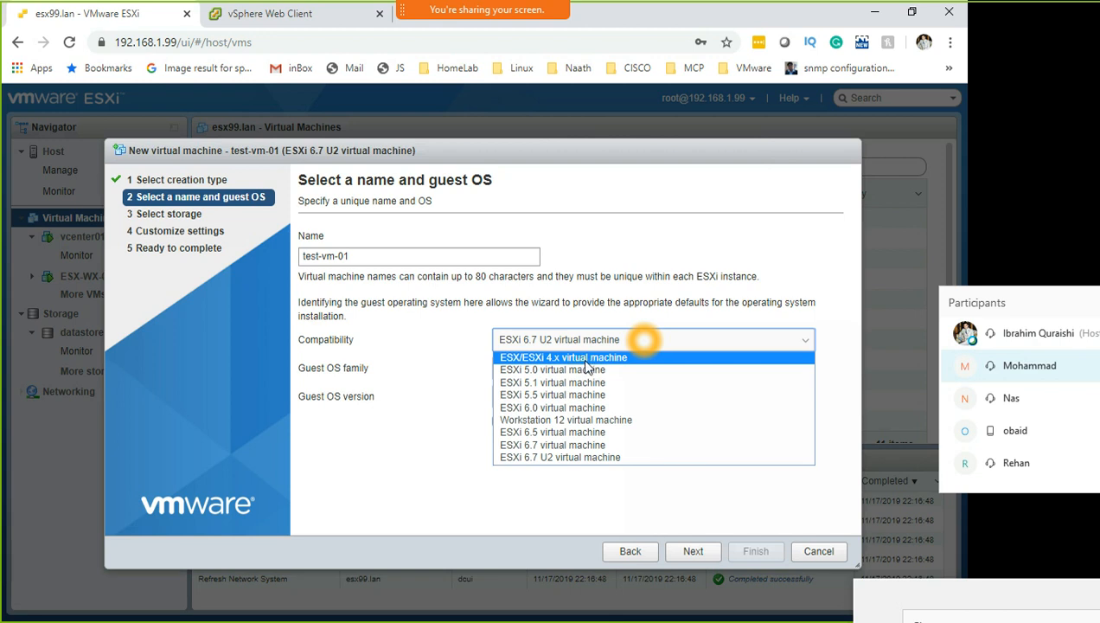
pyautogui.click(546, 339)
pyautogui.click(547, 339)
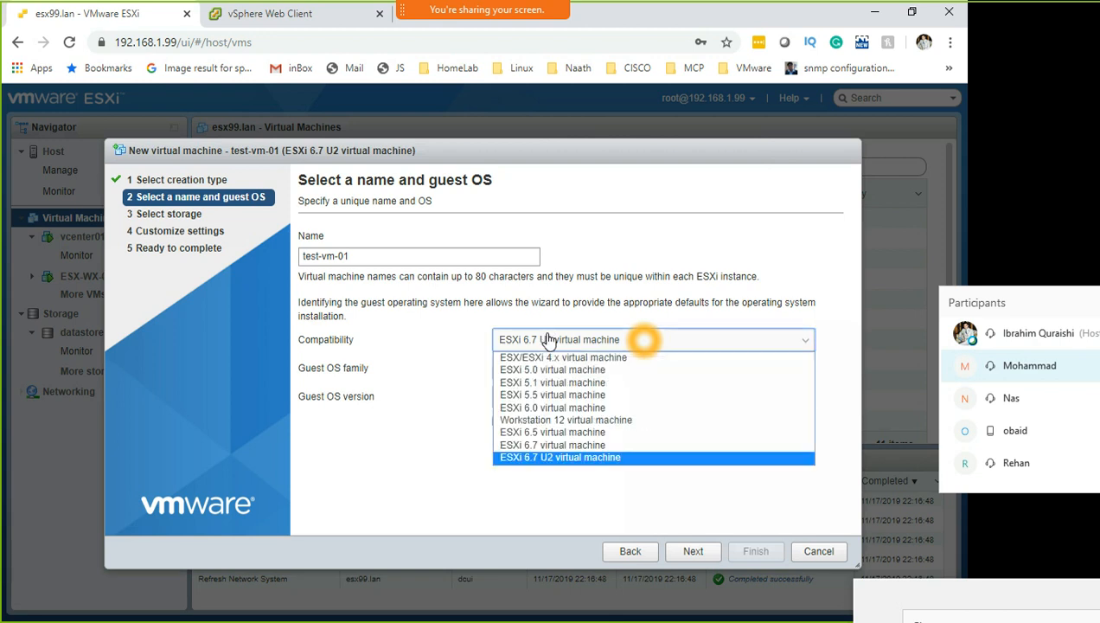
pyautogui.click(547, 406)
pyautogui.click(545, 368)
pyautogui.click(545, 437)
pyautogui.click(545, 403)
pyautogui.scroll(-4, 591, 357)
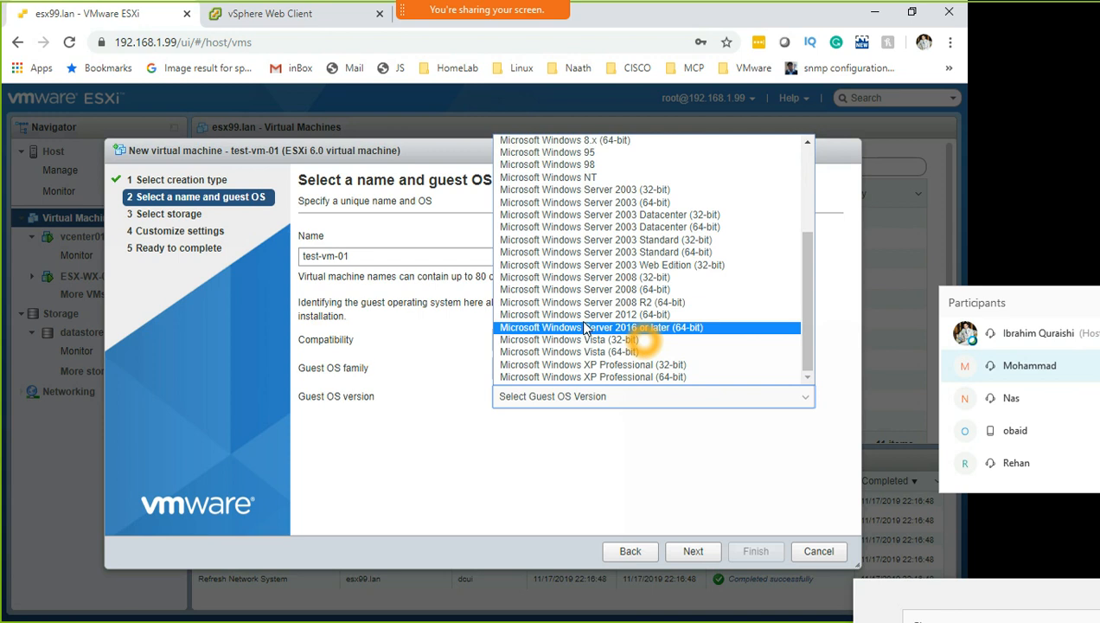
pyautogui.click(586, 329)
# - Continue to the storage page, choose datastore_99 for the virtual machine, and advance to the hardware customization page
pyautogui.click(694, 553)
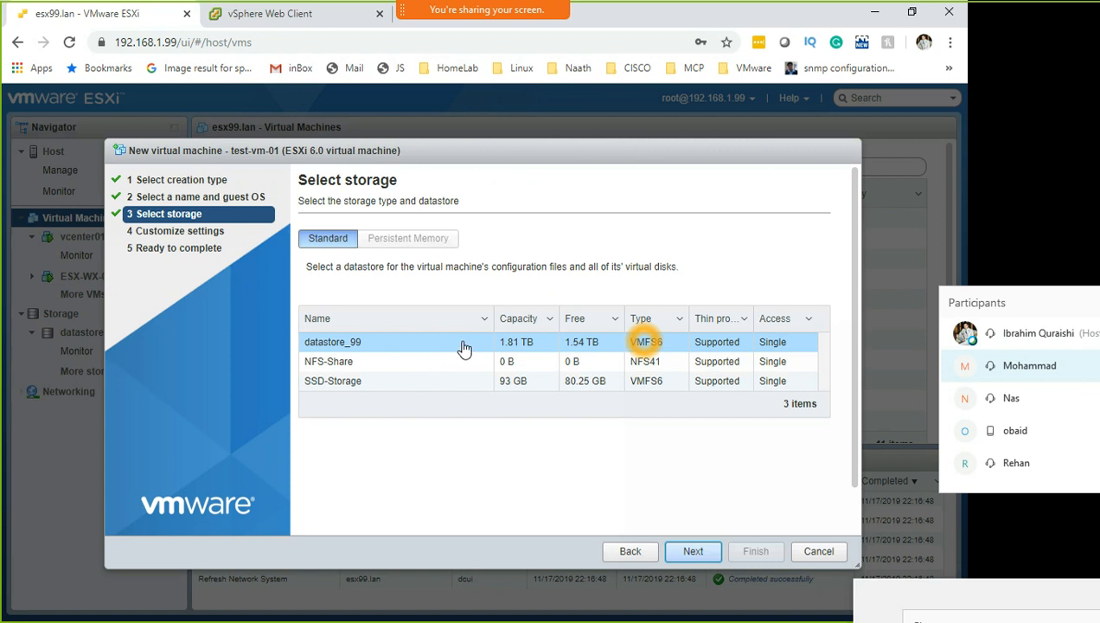
pyautogui.click(413, 341)
pyautogui.click(713, 551)
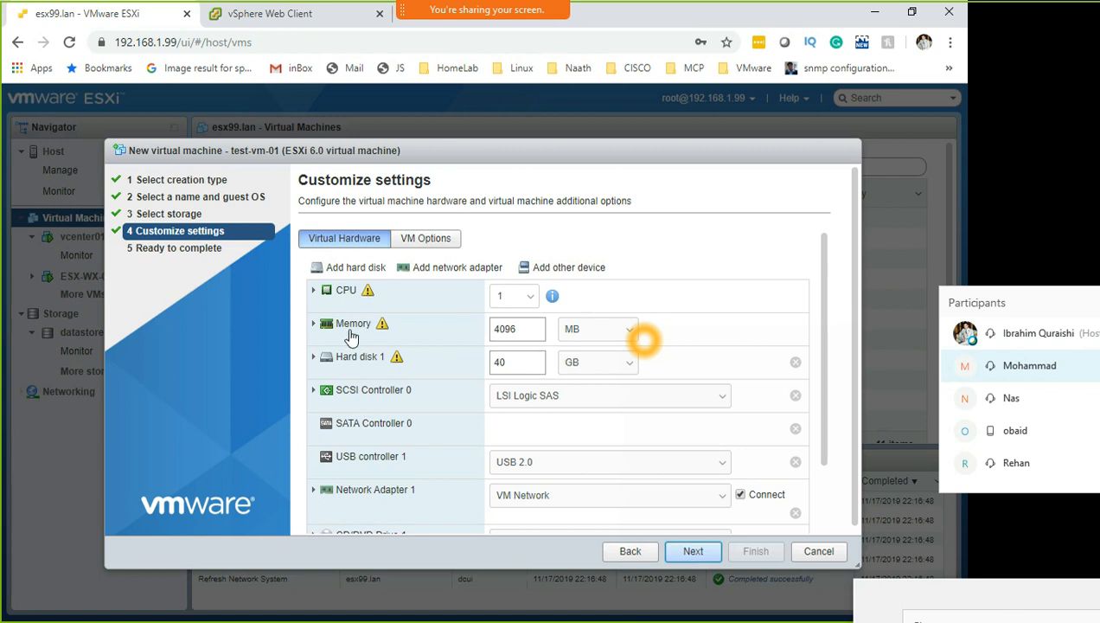
# - Enable CPU Hot Add in the virtual machine's CPU settings
pyautogui.click(313, 292)
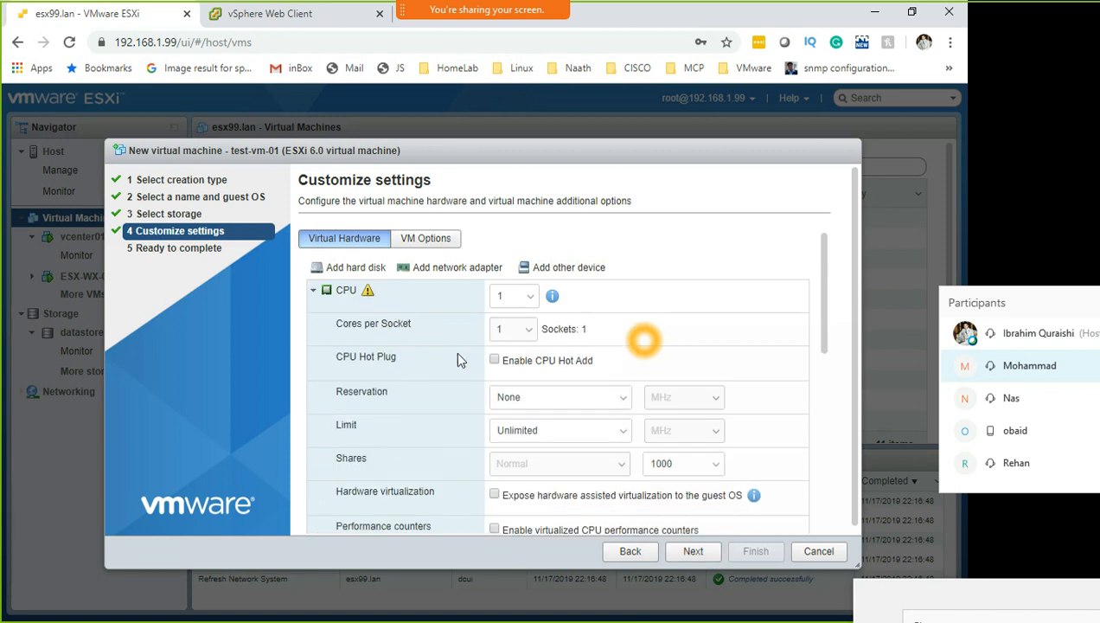
pyautogui.click(494, 360)
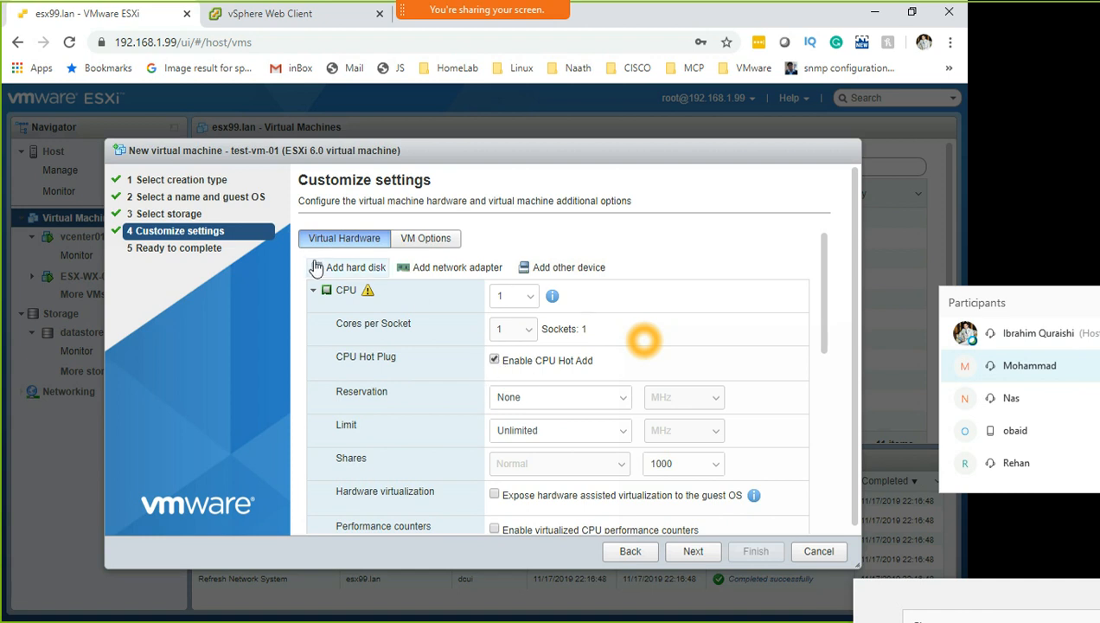
pyautogui.click(313, 293)
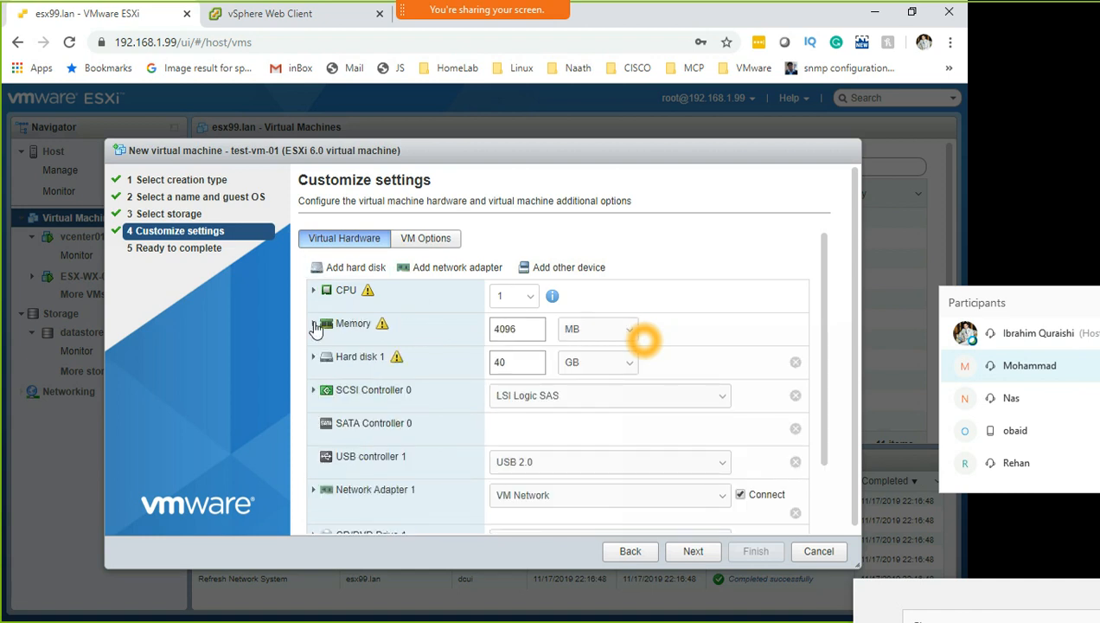
# - Set the disk provisioning of Hard disk 1 to thin provisioned and continue to the summary page
pyautogui.click(313, 323)
pyautogui.scroll(-5, 507, 398)
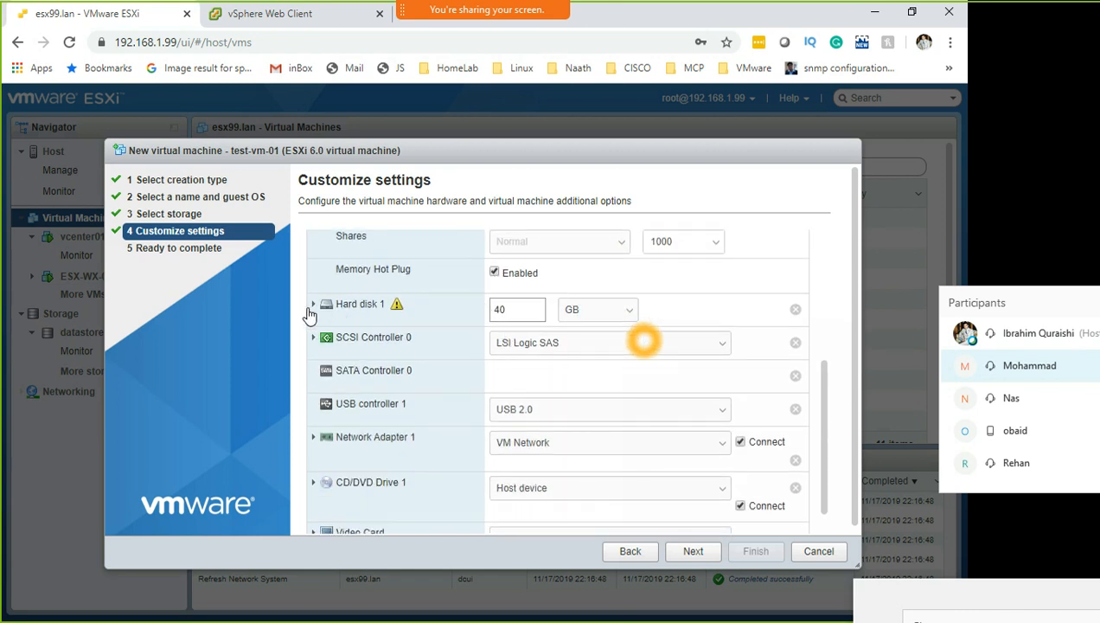
pyautogui.doubleClick(537, 307)
pyautogui.click(314, 306)
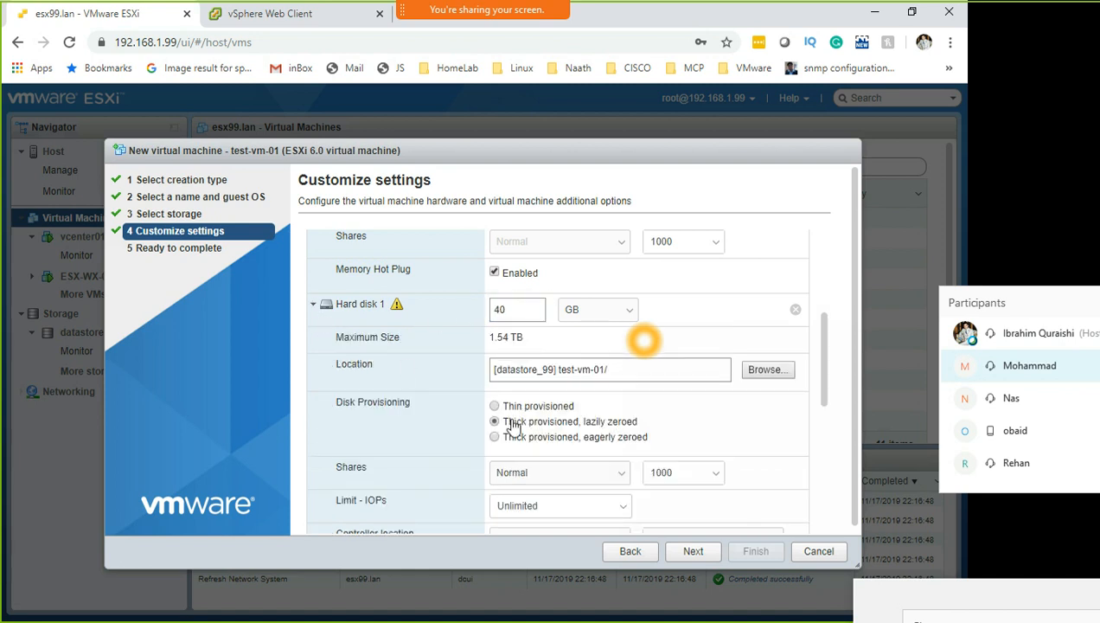
pyautogui.click(495, 406)
pyautogui.click(696, 551)
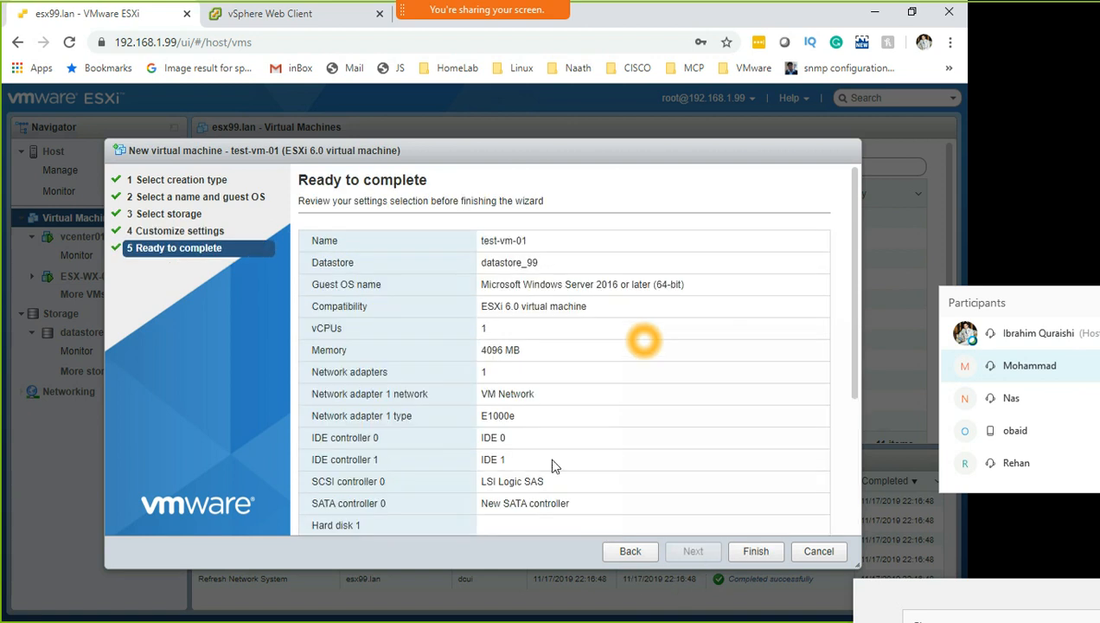
# - Review the settings summary, go back to set the virtual machine's memory to 6 GB, and finish the wizard
pyautogui.scroll(-3, 519, 285)
pyautogui.scroll(3, 510, 290)
pyautogui.moveTo(482, 351); pyautogui.dragTo(533, 358)
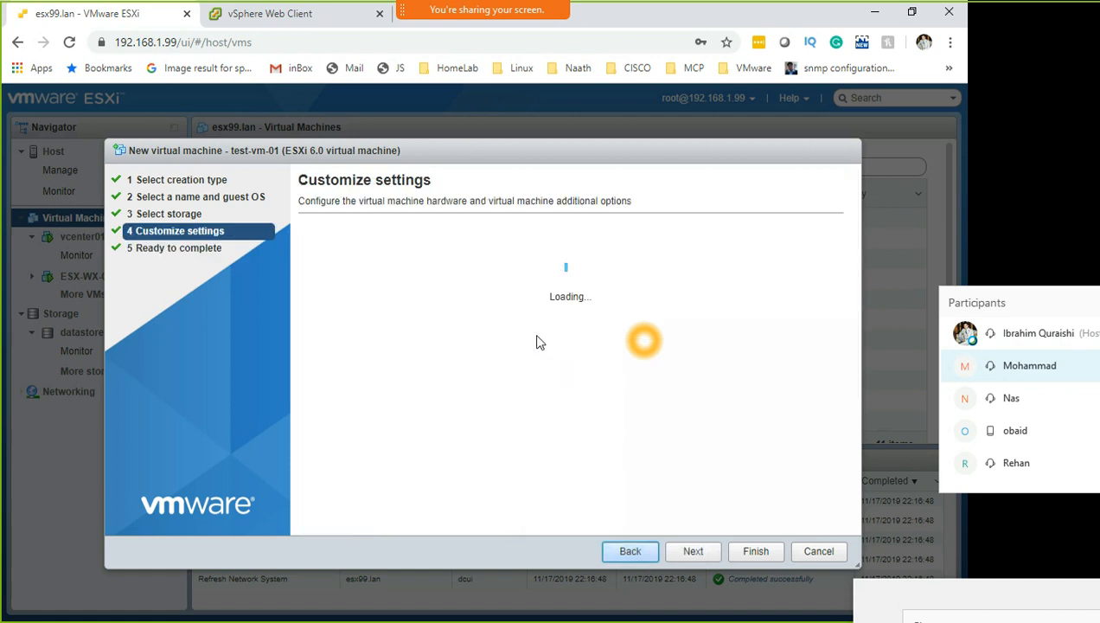
pyautogui.click(537, 335)
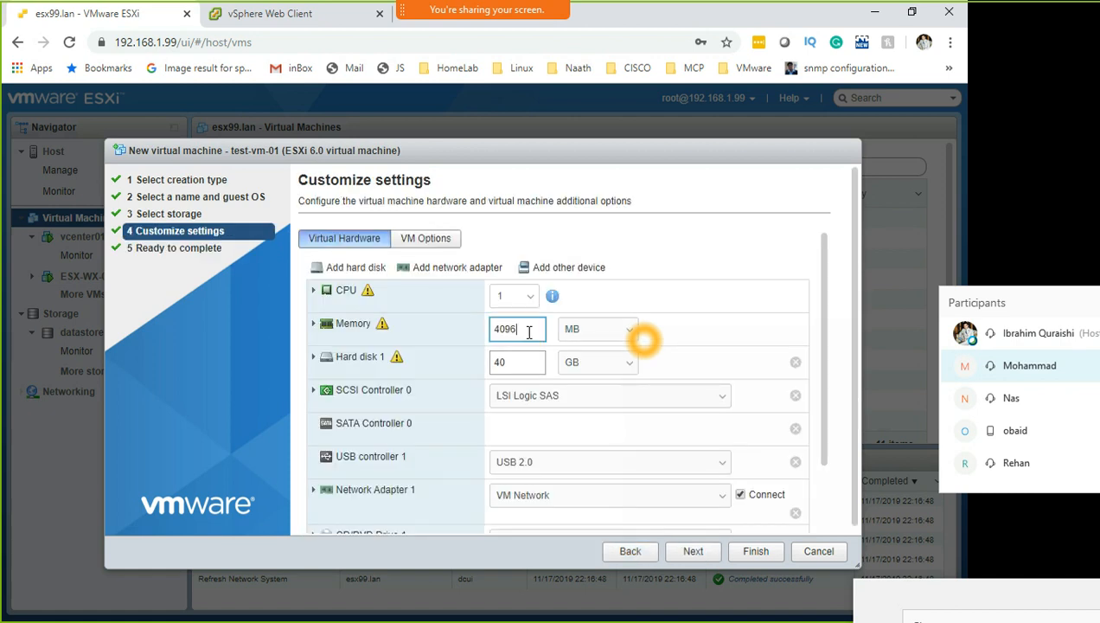
pyautogui.click(588, 333)
pyautogui.click(593, 359)
pyautogui.moveTo(532, 351); pyautogui.dragTo(413, 352)
pyautogui.write('6')
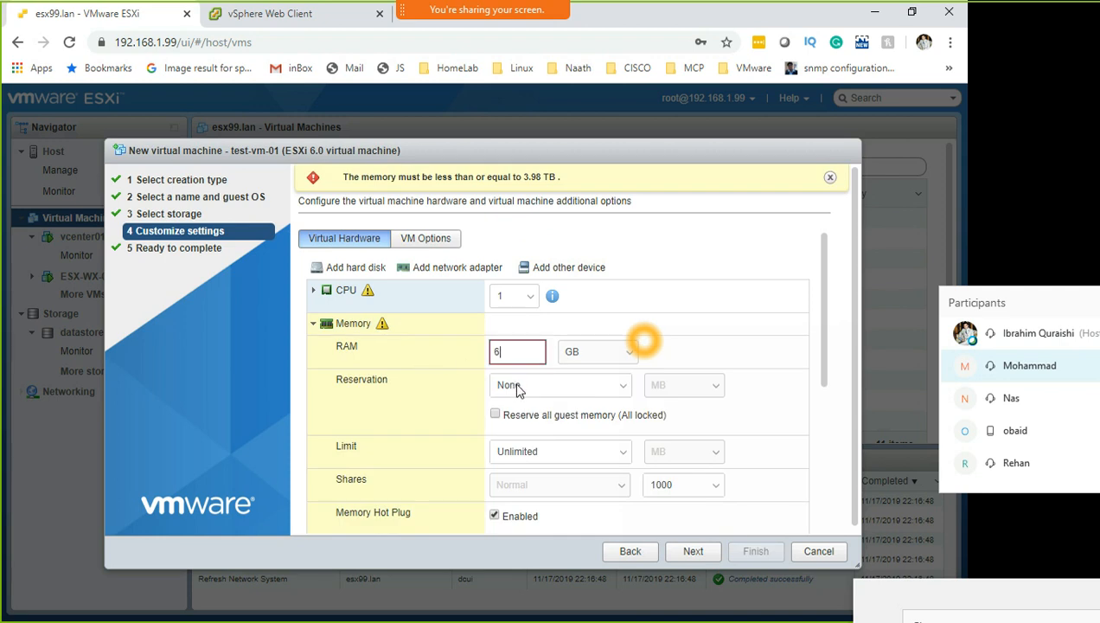
pyautogui.click(695, 554)
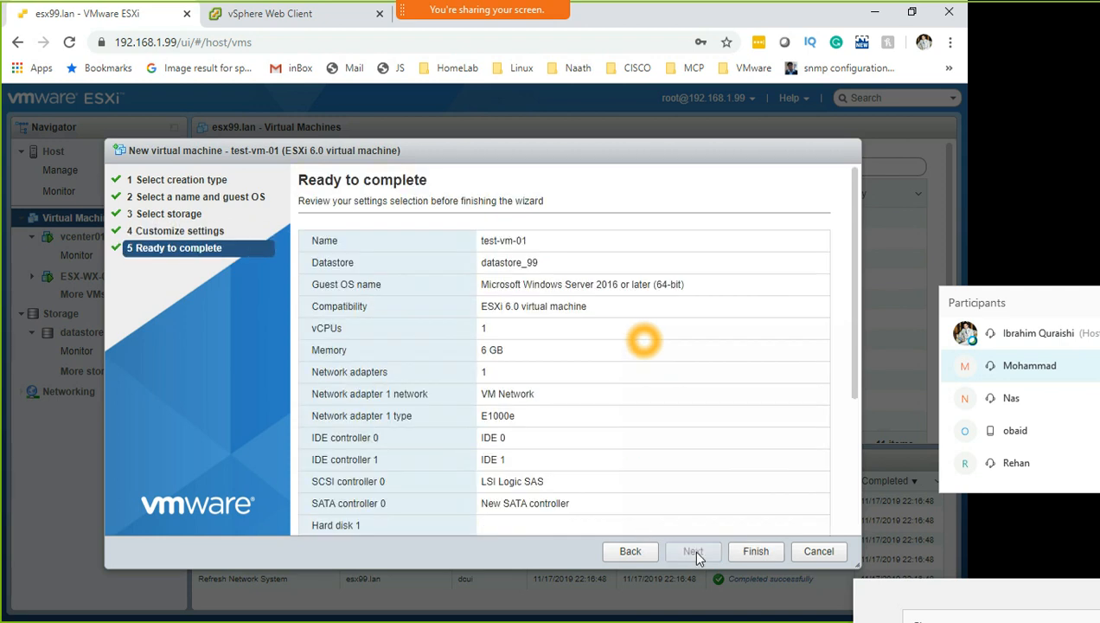
pyautogui.click(767, 550)
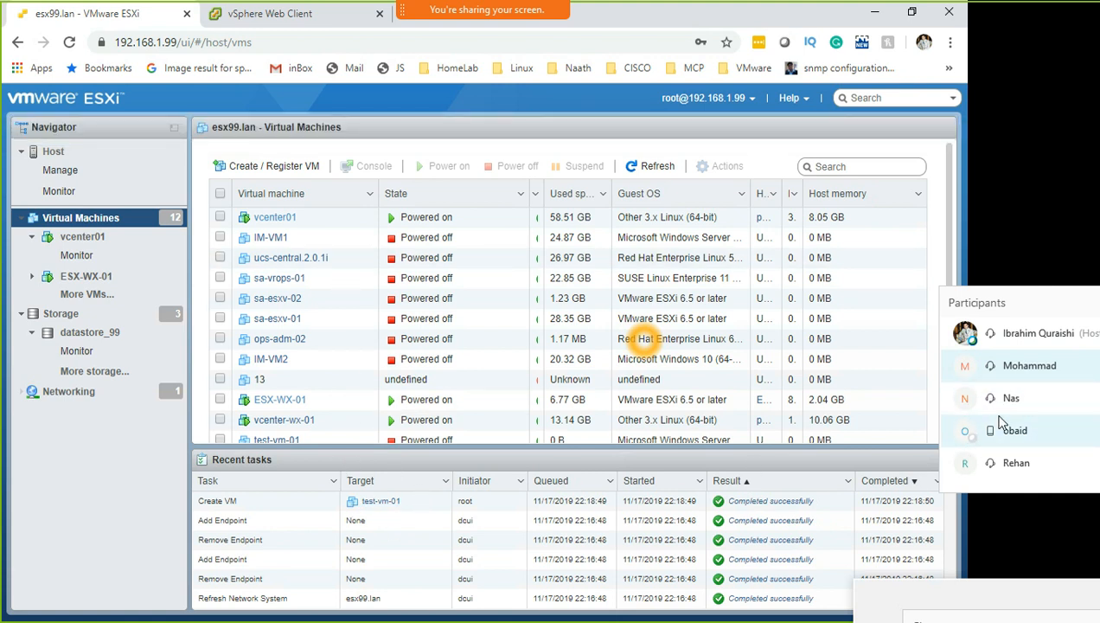
pyautogui.click(1031, 366)
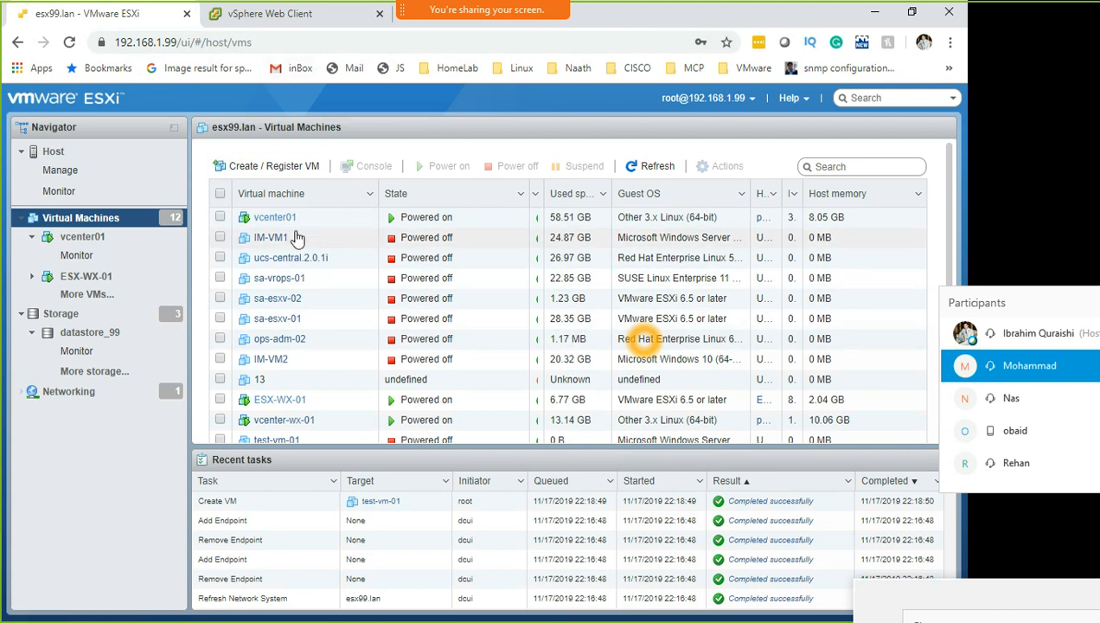
# - Open the datastore browser for datastore_99 and view the contents of the test-vm-01 folder
pyautogui.scroll(-1, 281, 400)
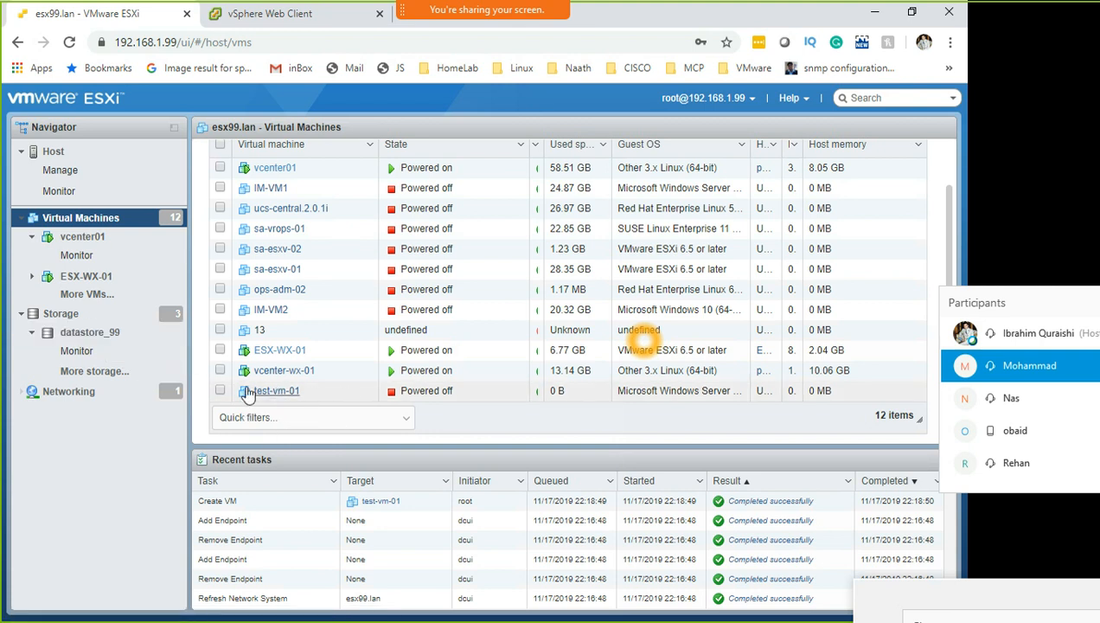
pyautogui.click(128, 338)
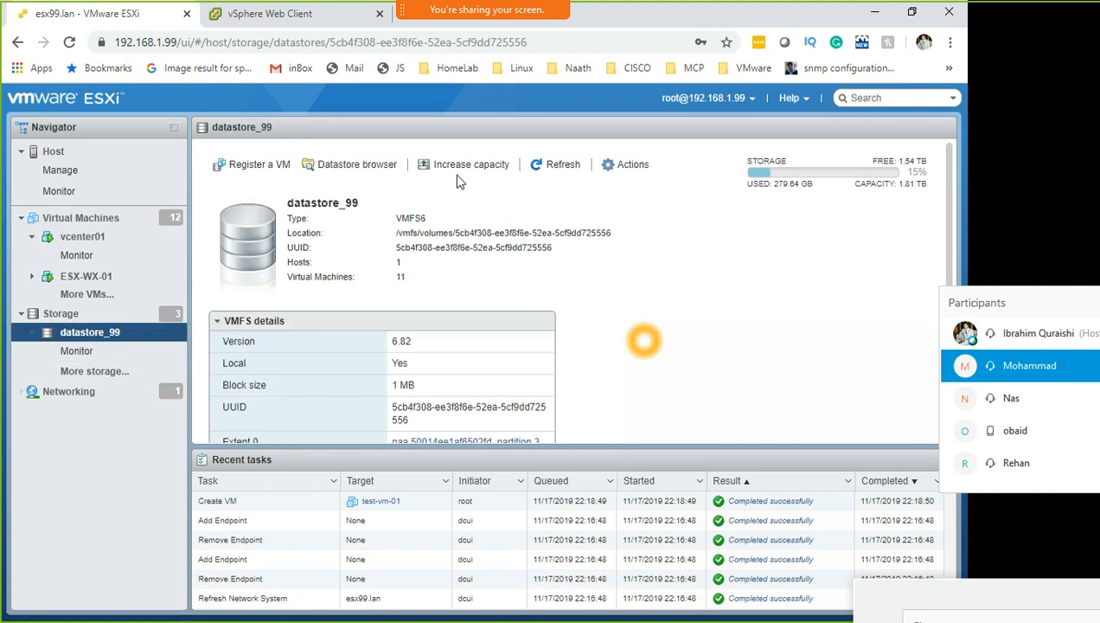
pyautogui.click(346, 165)
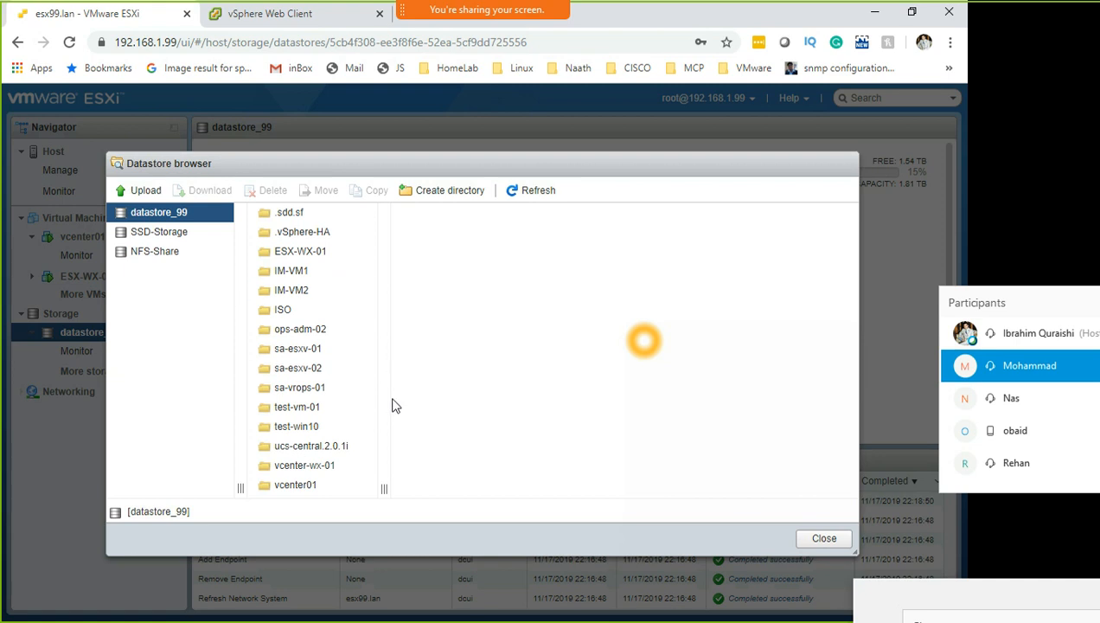
pyautogui.click(324, 408)
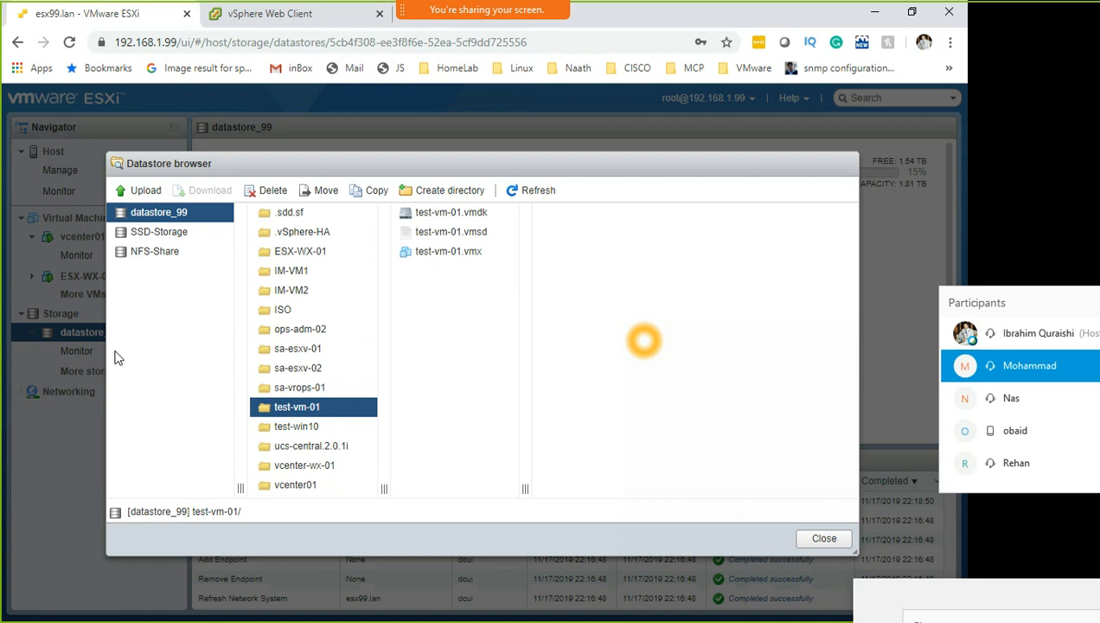
# - Switch to the slide show, view the Virtual Machine Files slide, and return to the datastore browser
pyautogui.moveTo(887, 597)
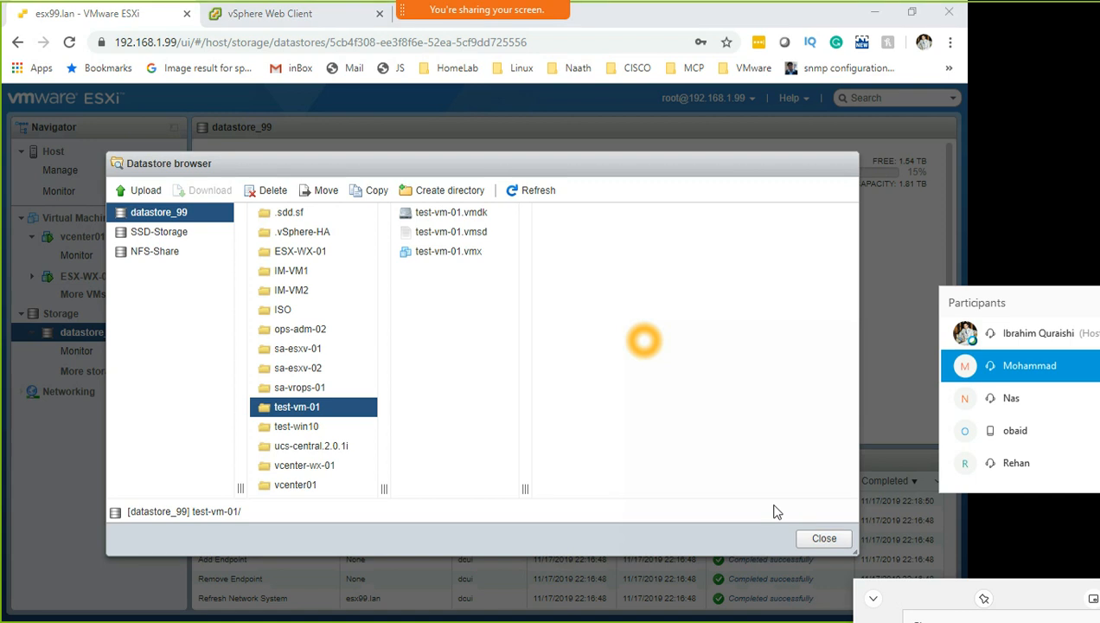
pyautogui.hotkey('alt', 'Tab')
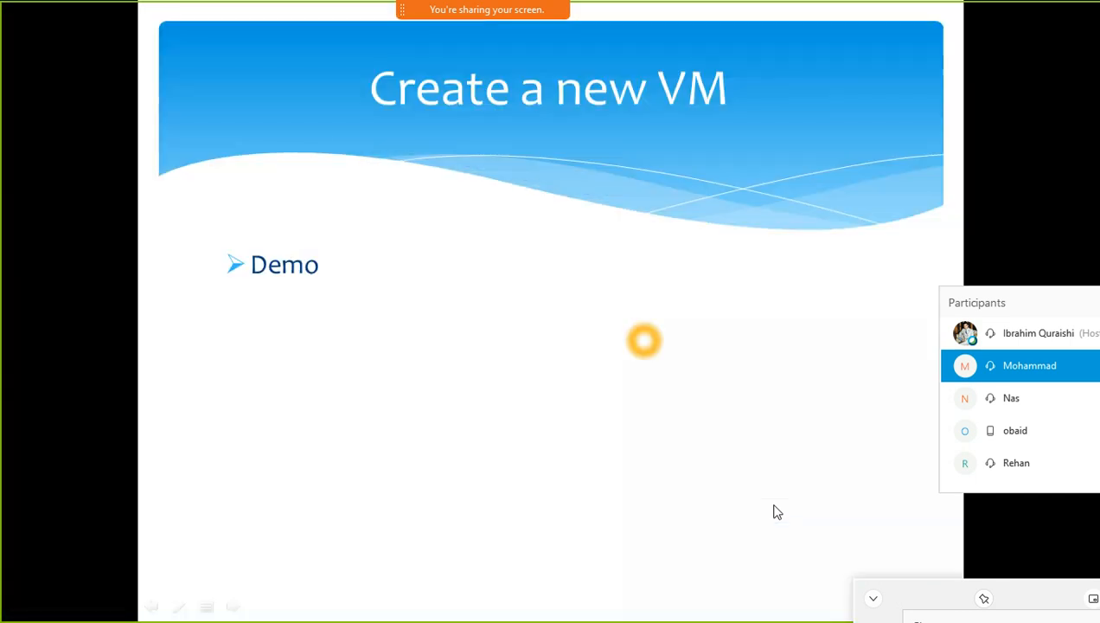
pyautogui.click(776, 512)
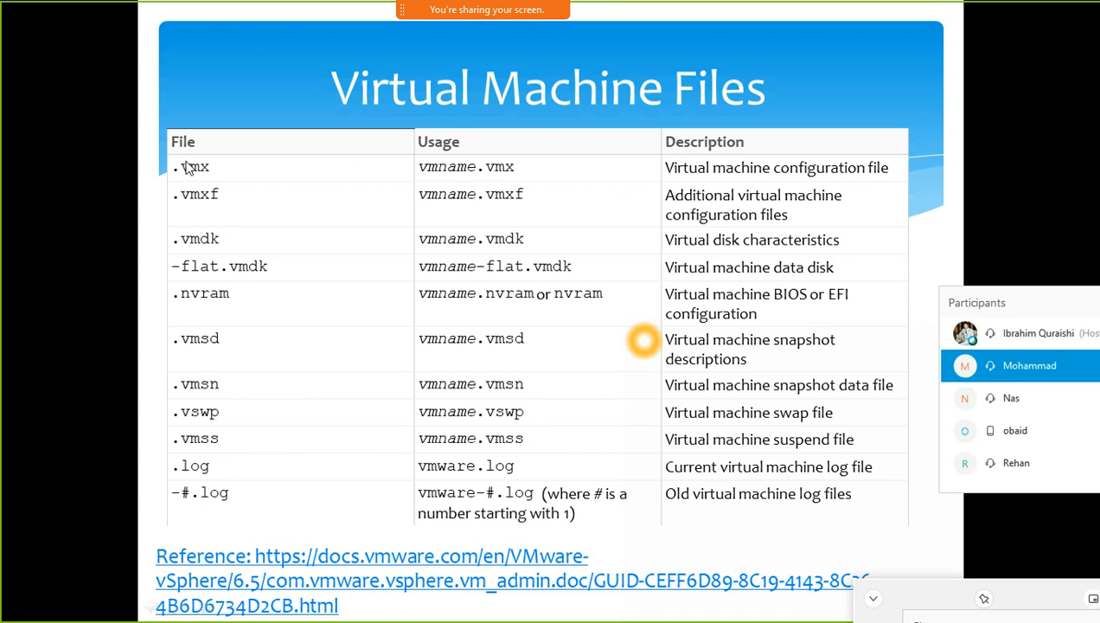
pyautogui.press('Right')
pyautogui.press('Left')
pyautogui.hotkey('alt', 'Tab')
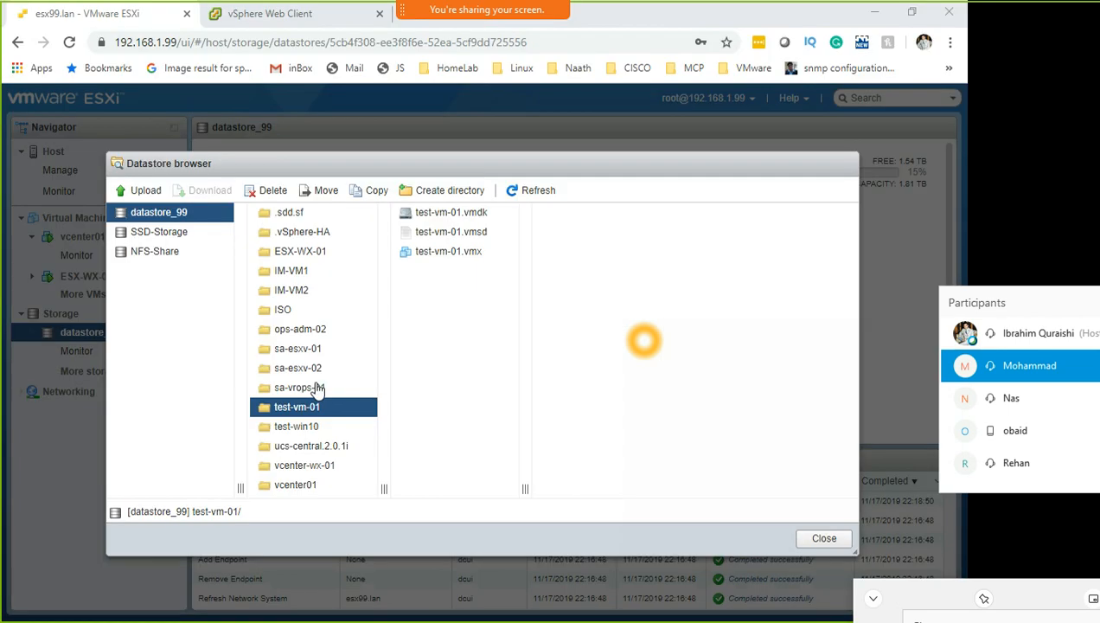
# - Examine the .vmsd and .vmx files in the test-vm-01 folder and reselect the folder
pyautogui.click(437, 234)
pyautogui.click(467, 253)
pyautogui.click(474, 233)
pyautogui.click(439, 251)
pyautogui.click(443, 235)
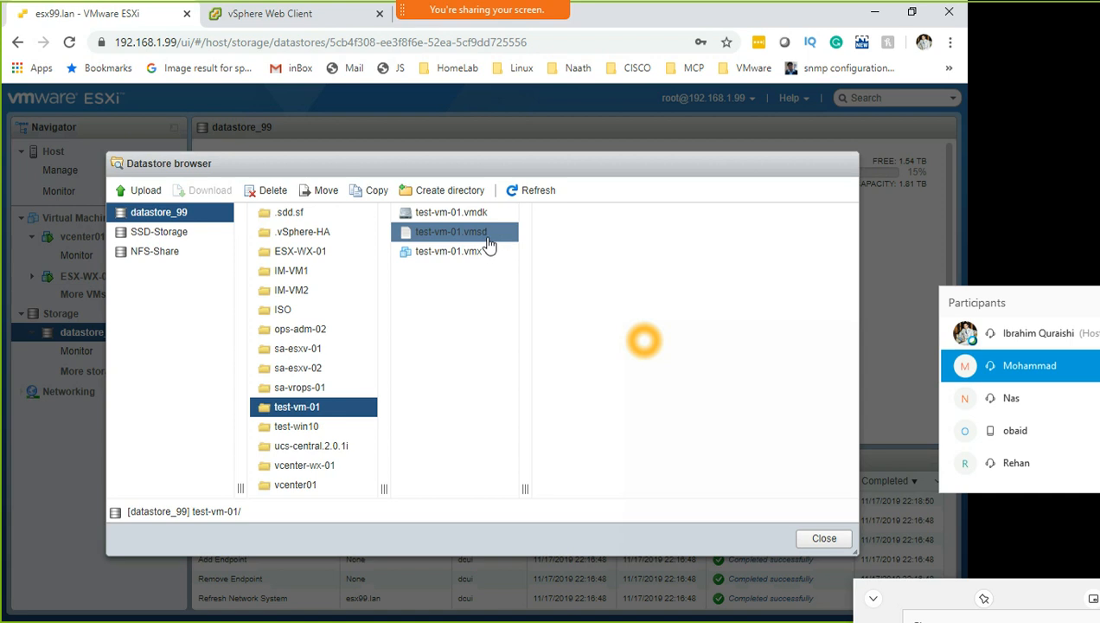
pyautogui.click(471, 250)
pyautogui.click(356, 411)
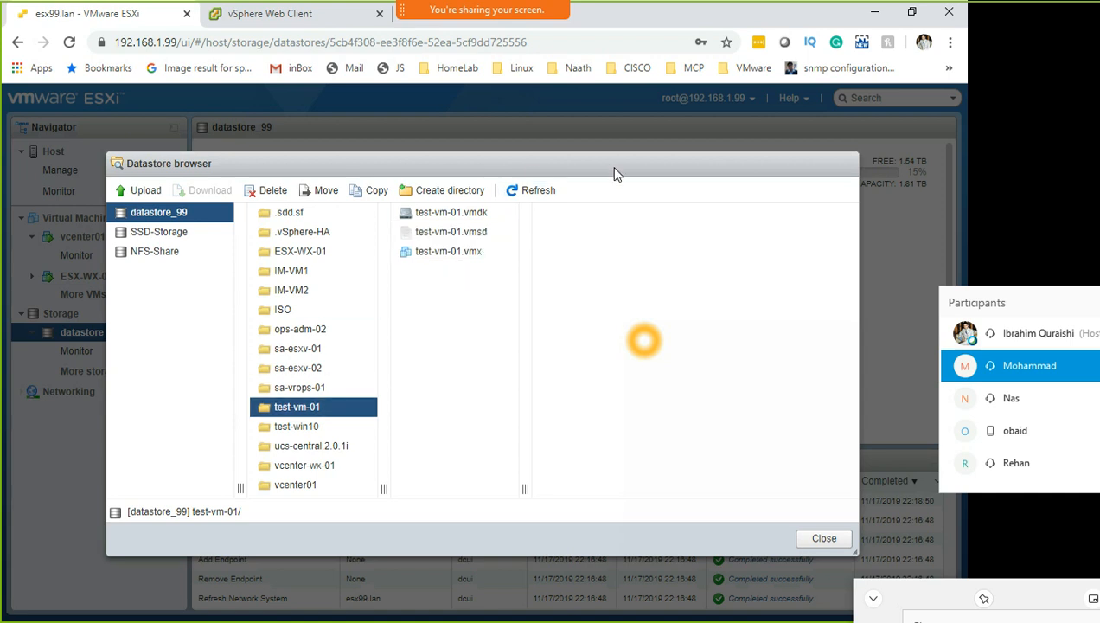
# - Refresh and close the datastore browser, and find test-vm-01 in the host's virtual machine list
pyautogui.click(539, 197)
pyautogui.click(841, 542)
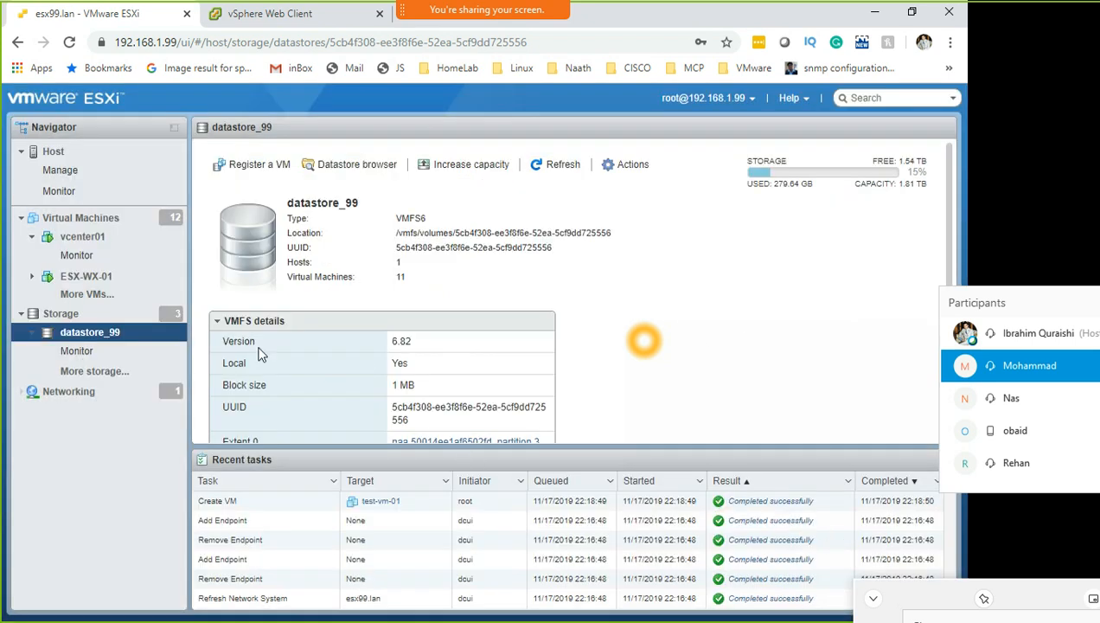
pyautogui.click(78, 218)
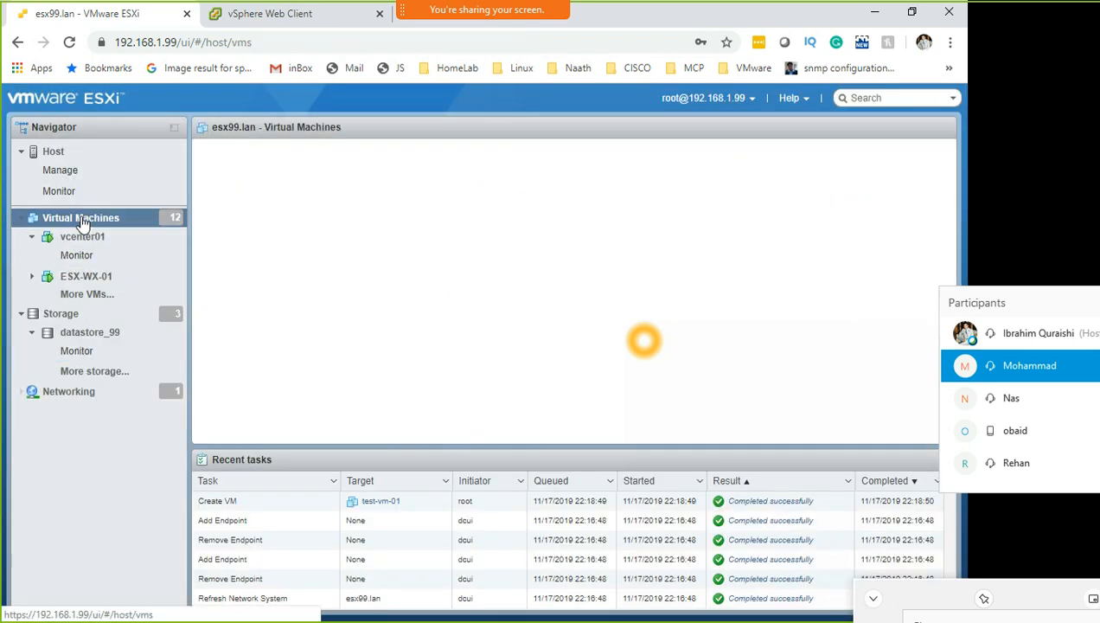
pyautogui.scroll(-1, 289, 406)
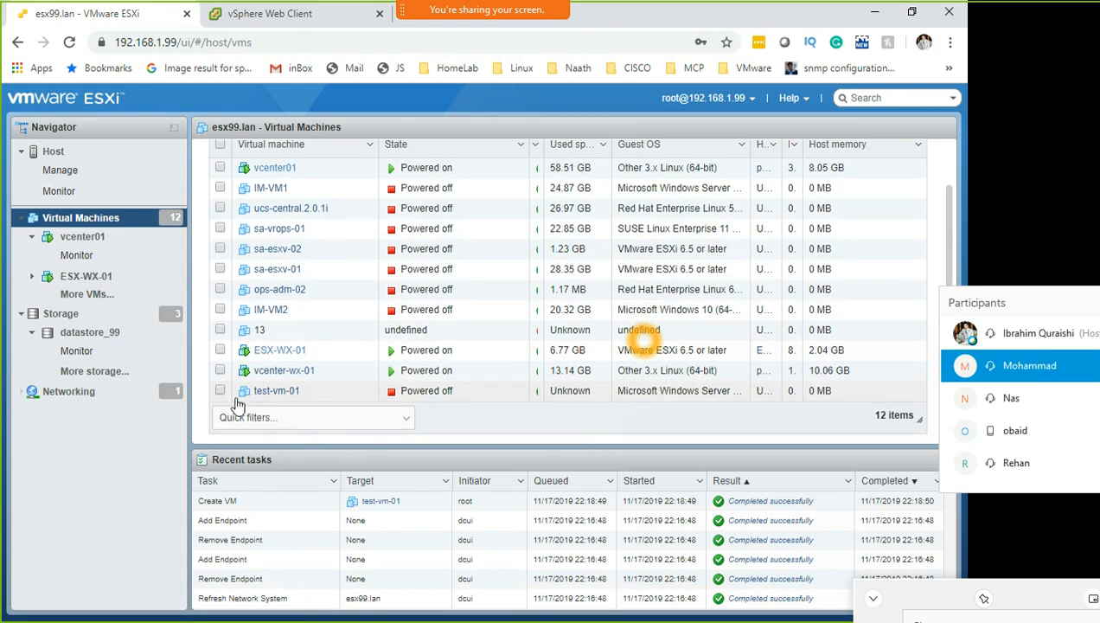
# - Power on test-vm-01 and open its console from the virtual machine's summary
pyautogui.click(221, 391)
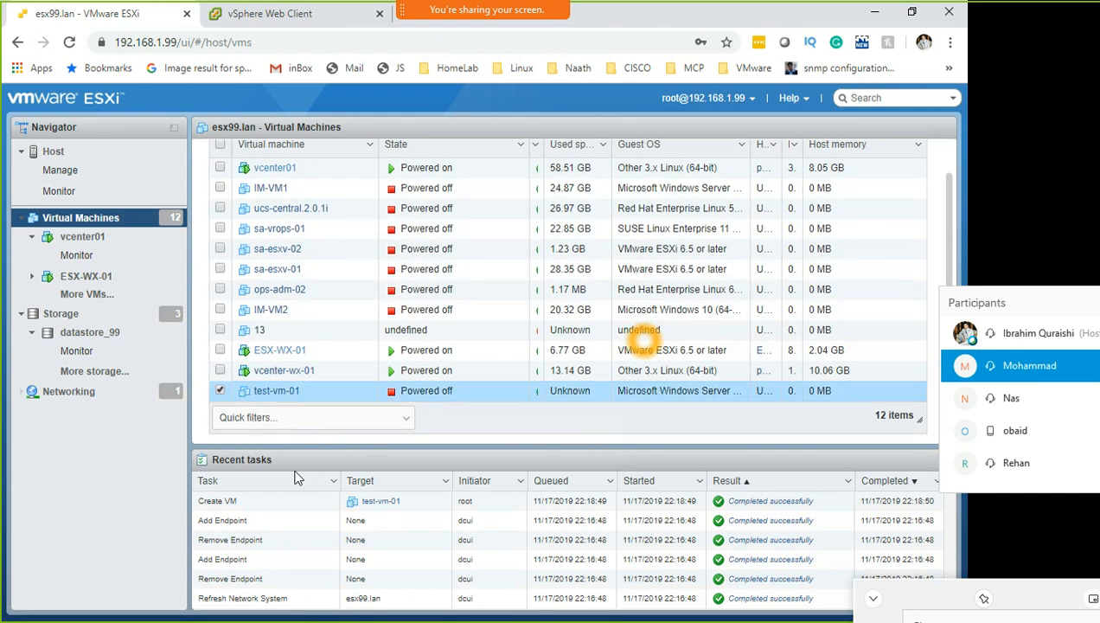
pyautogui.rightClick(290, 384)
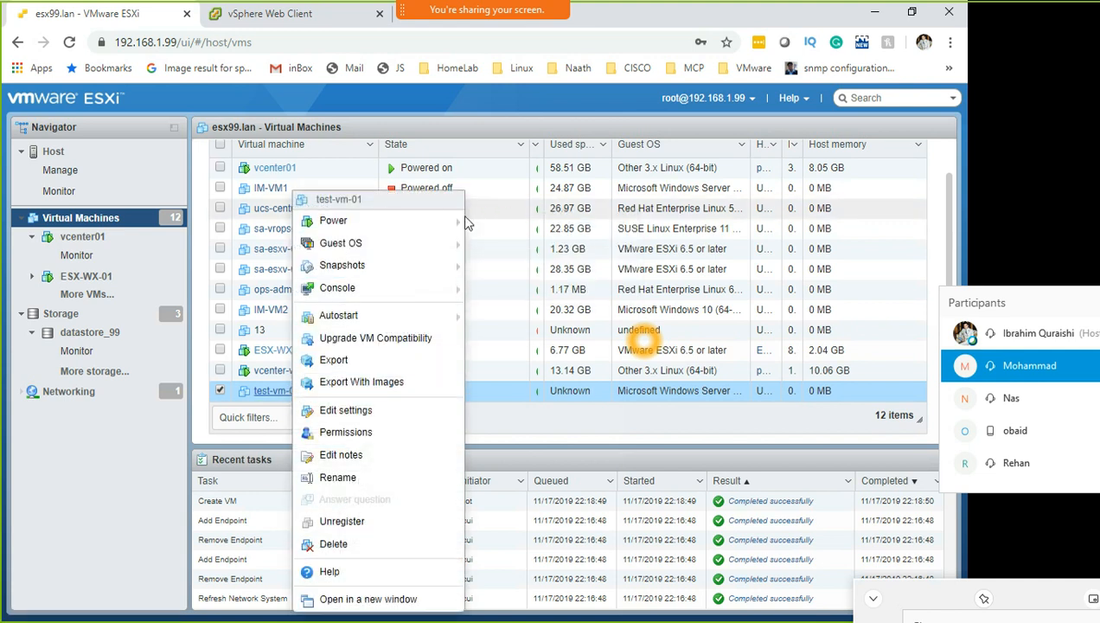
pyautogui.moveTo(469, 222)
pyautogui.click(506, 221)
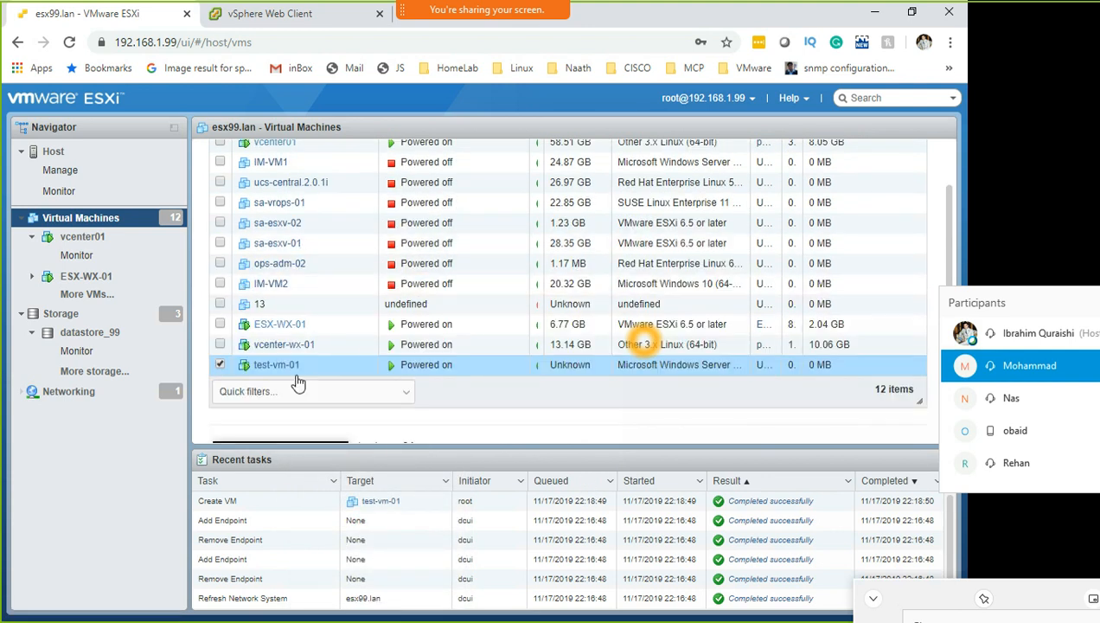
pyautogui.click(278, 366)
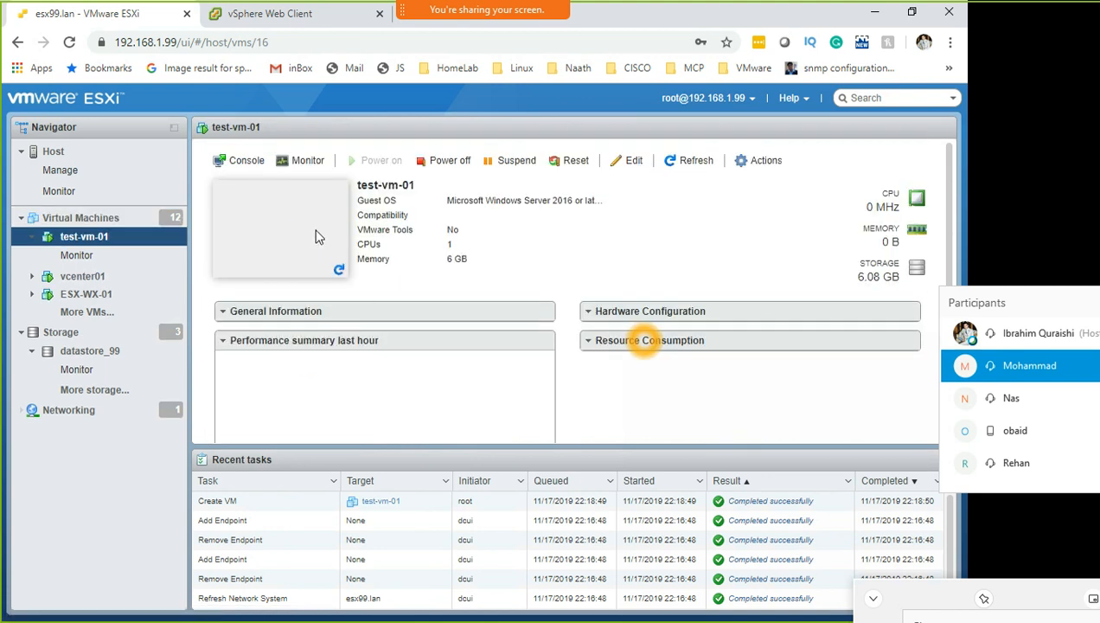
pyautogui.click(320, 239)
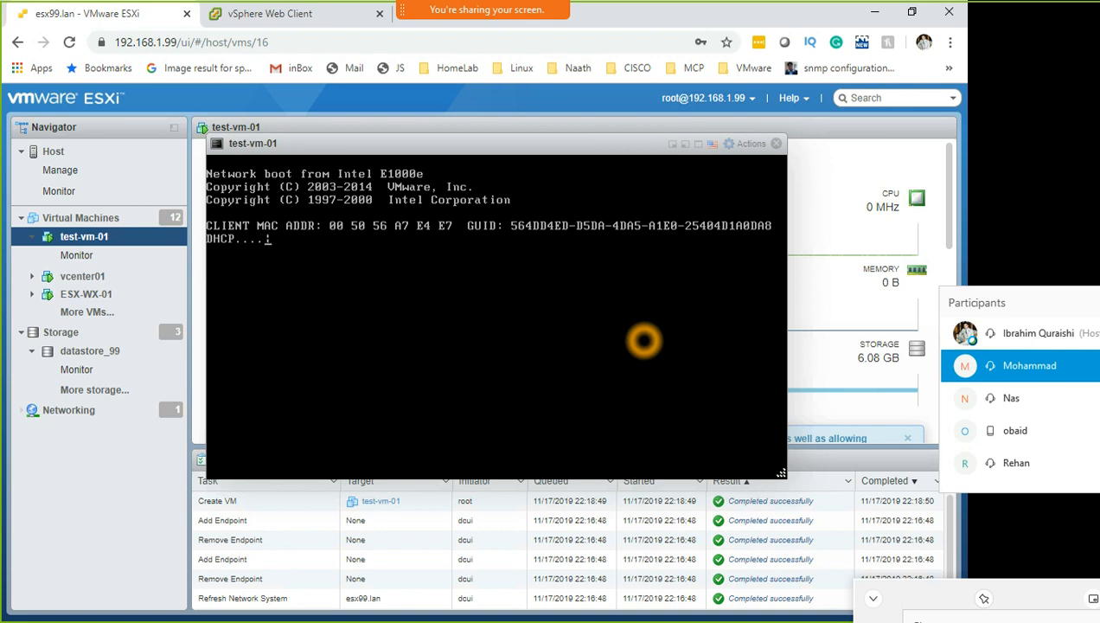
# - Move the console aside and examine the .vmdk, .nvram and vmware.log files in the test-vm-01 folder on datastore_99
pyautogui.click(102, 355)
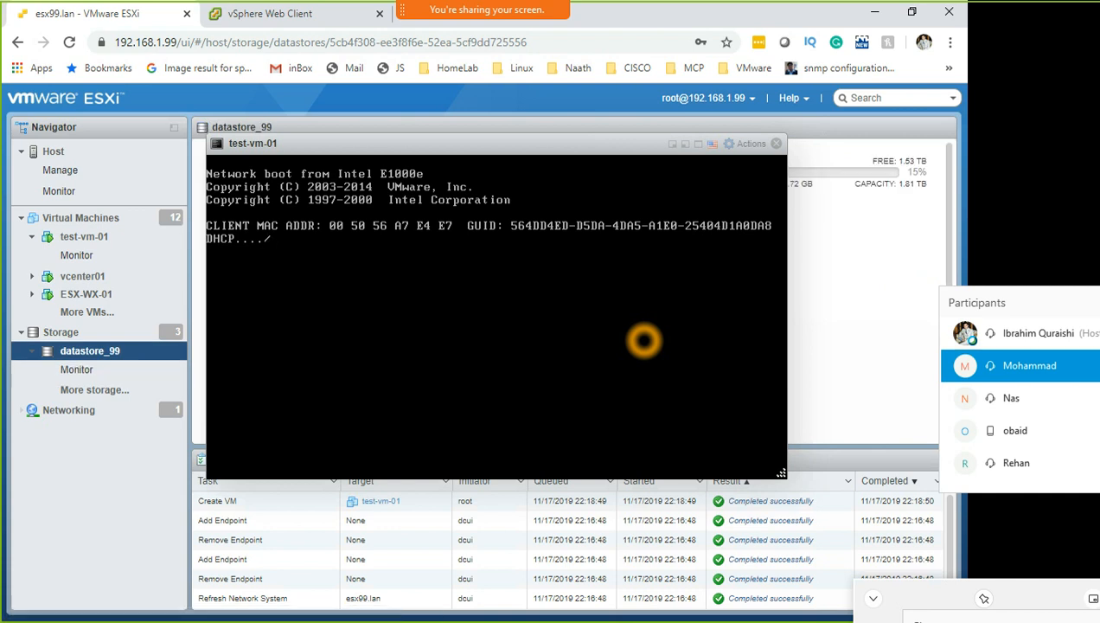
pyautogui.moveTo(655, 150); pyautogui.dragTo(744, 564)
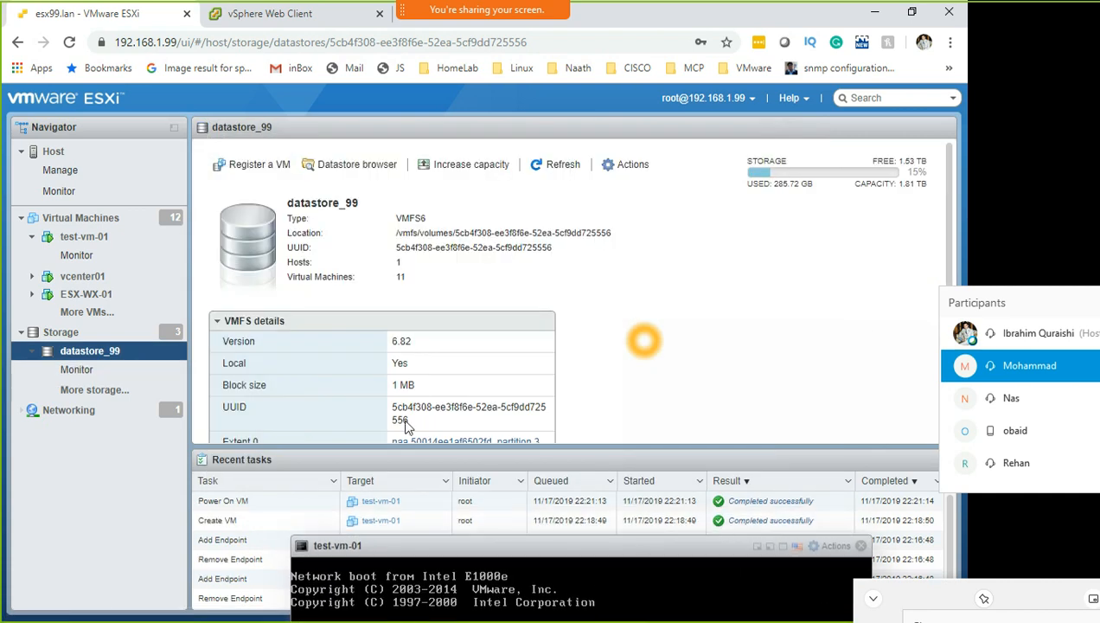
pyautogui.click(348, 170)
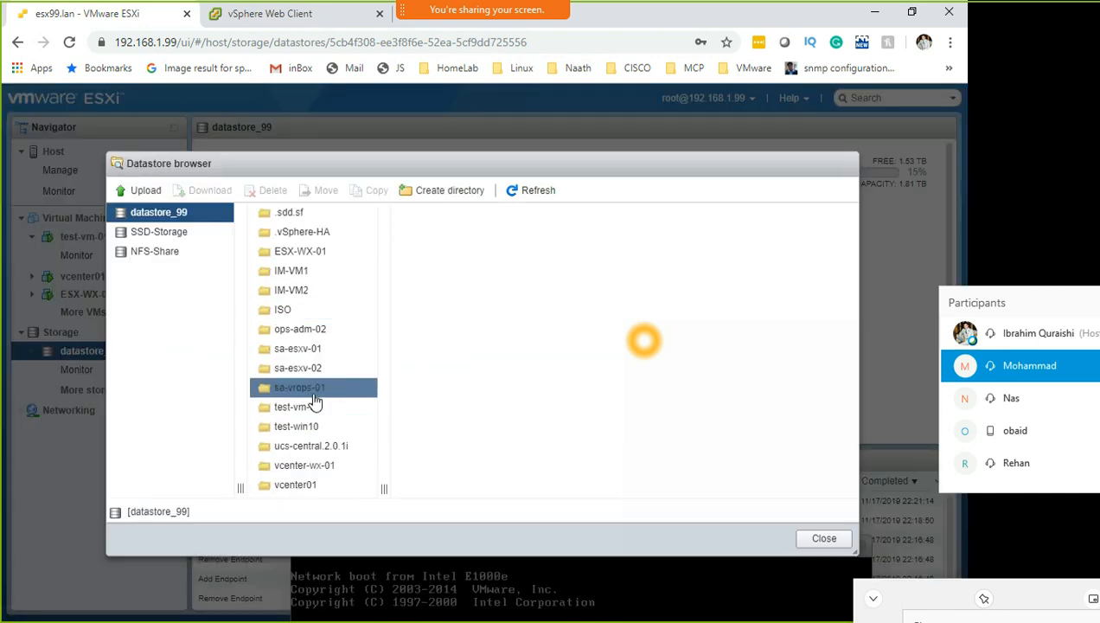
pyautogui.click(313, 412)
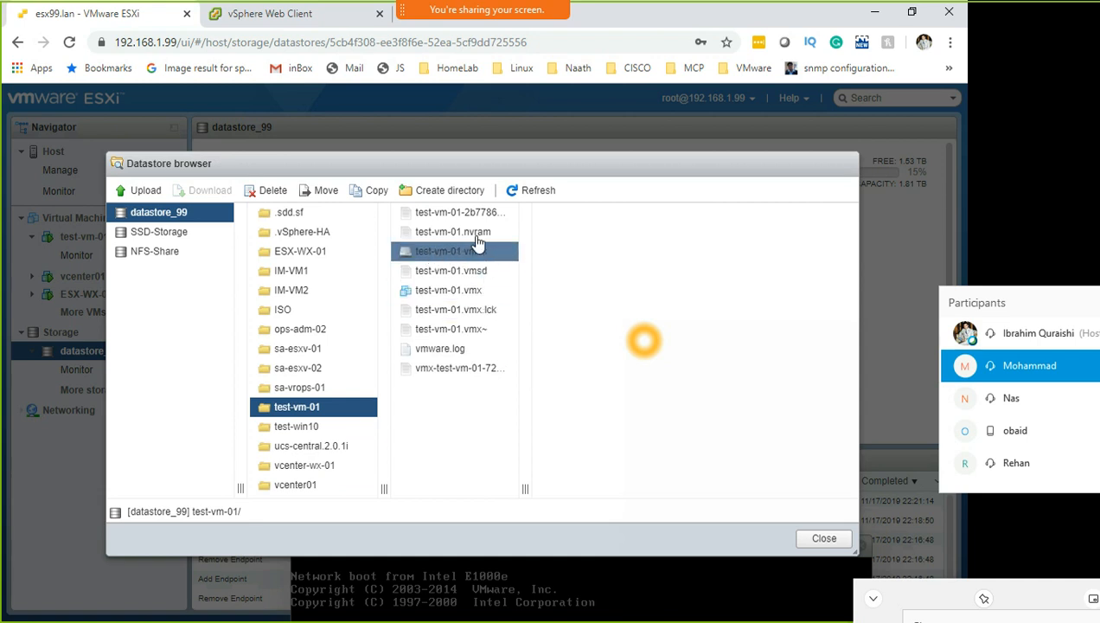
pyautogui.click(423, 260)
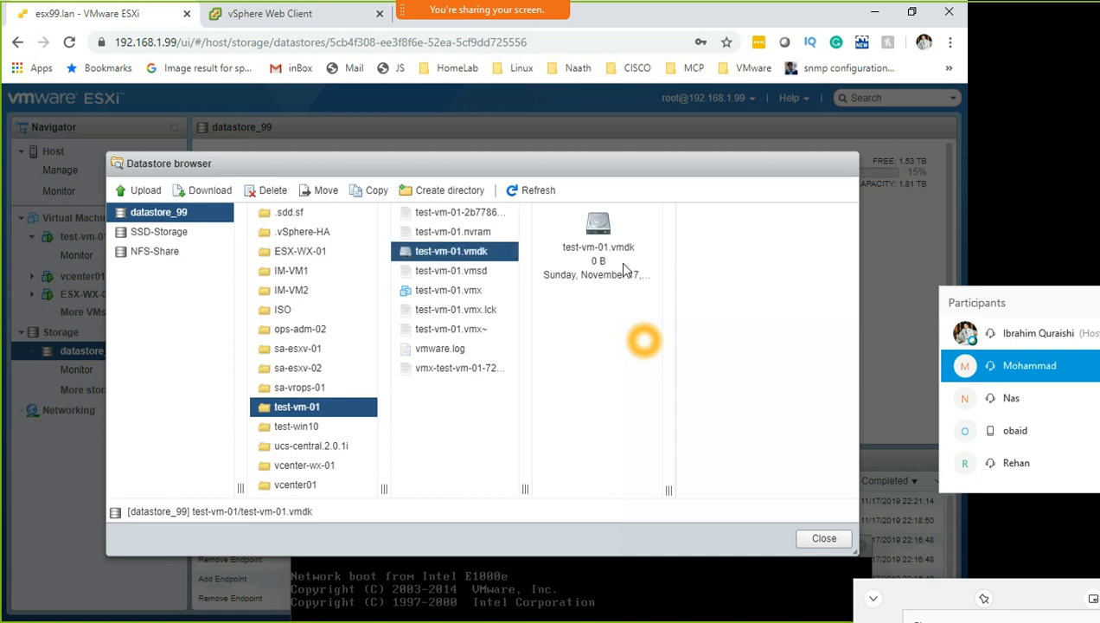
pyautogui.press('Up')
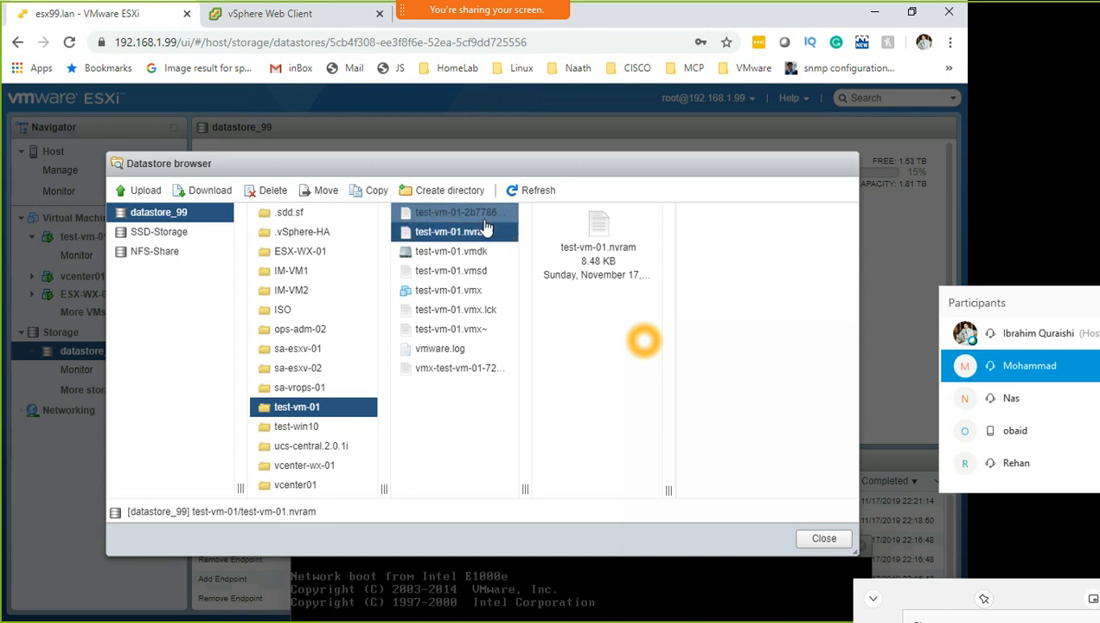
pyautogui.click(462, 349)
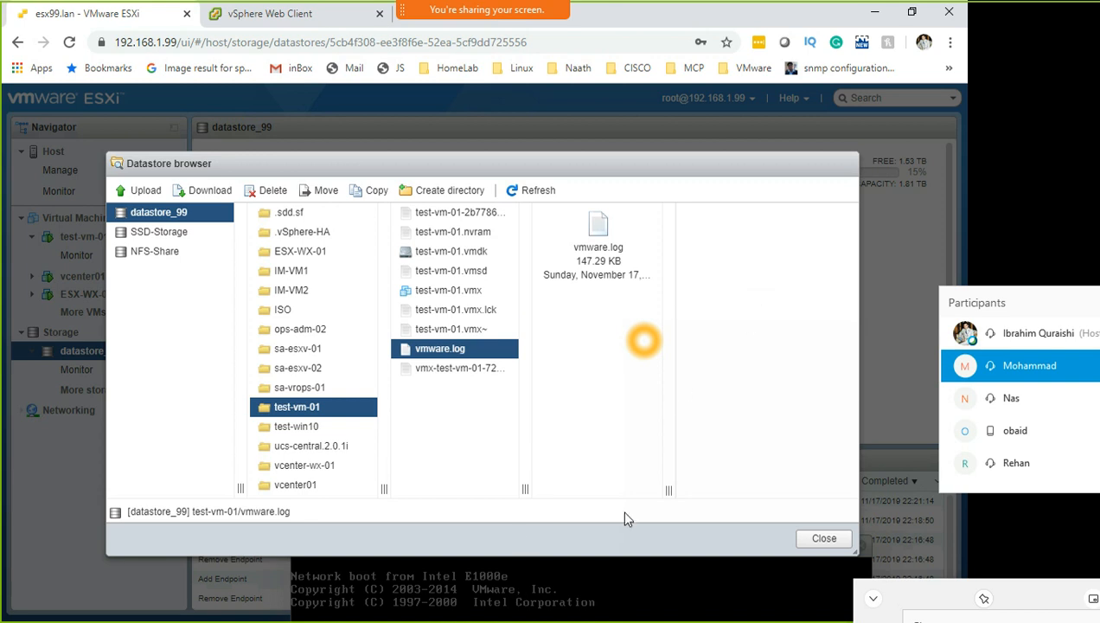
pyautogui.click(823, 539)
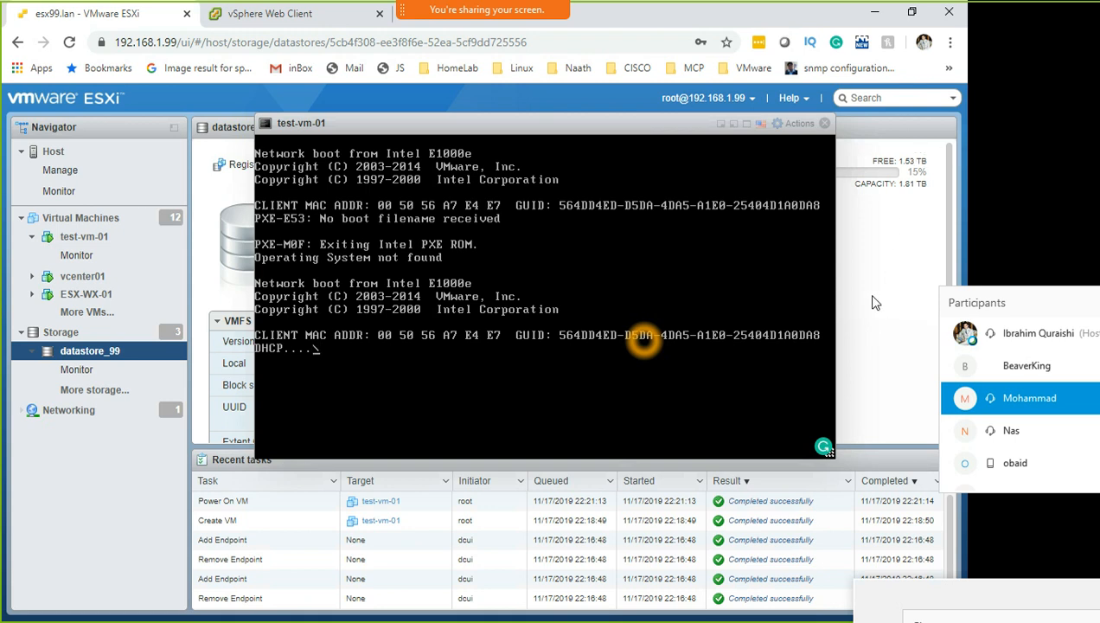
# - Close the test-vm-01 console, open the virtual machine's summary and refresh its screen preview
pyautogui.click(826, 126)
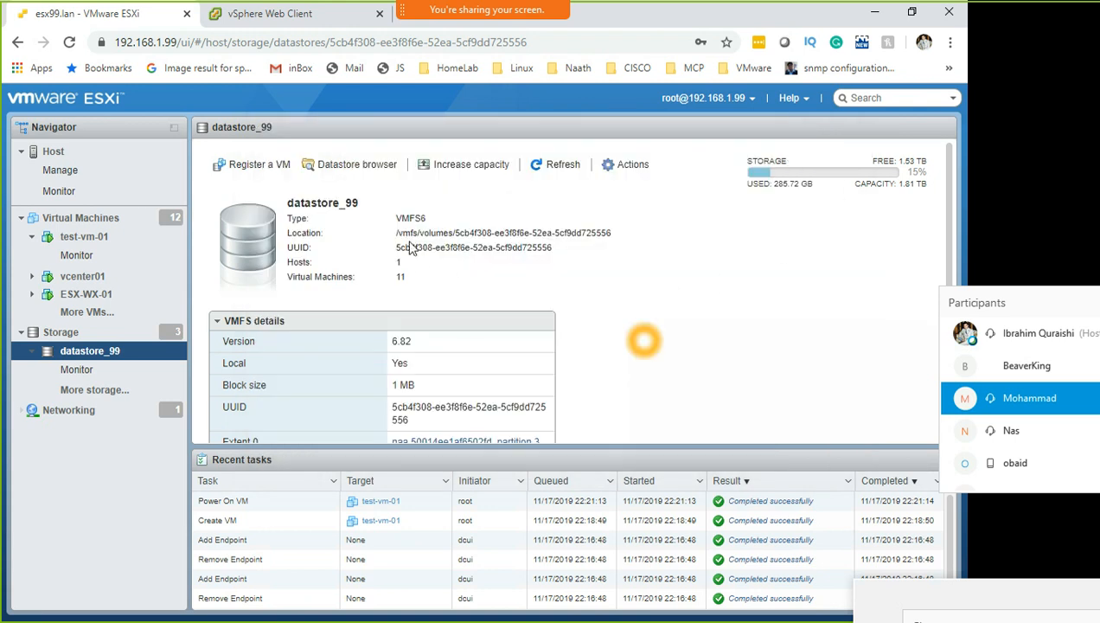
pyautogui.click(110, 246)
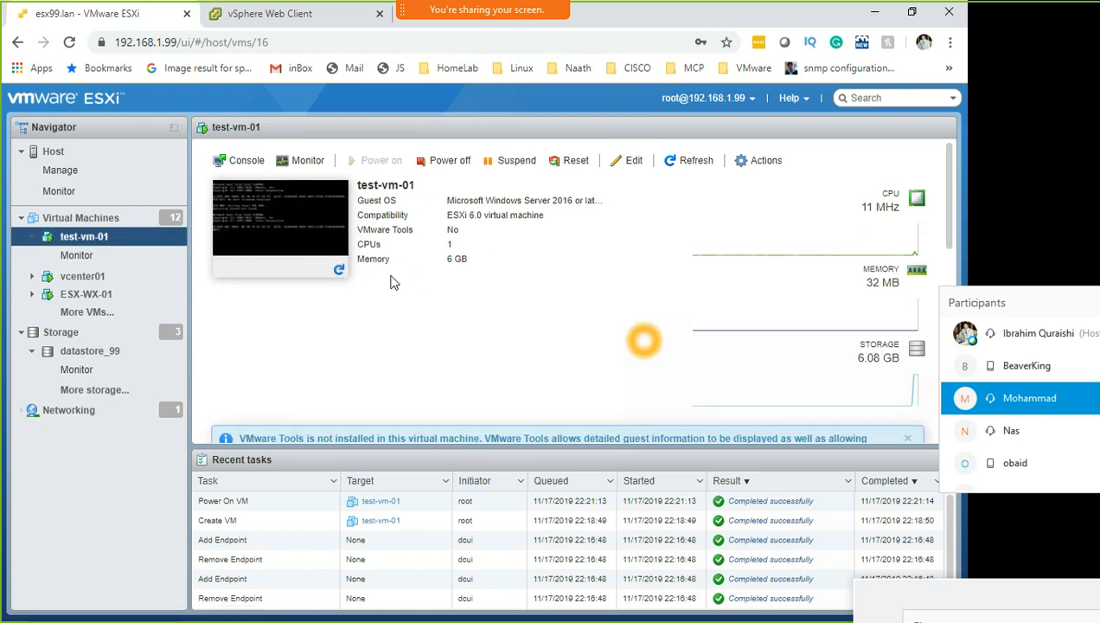
pyautogui.click(338, 272)
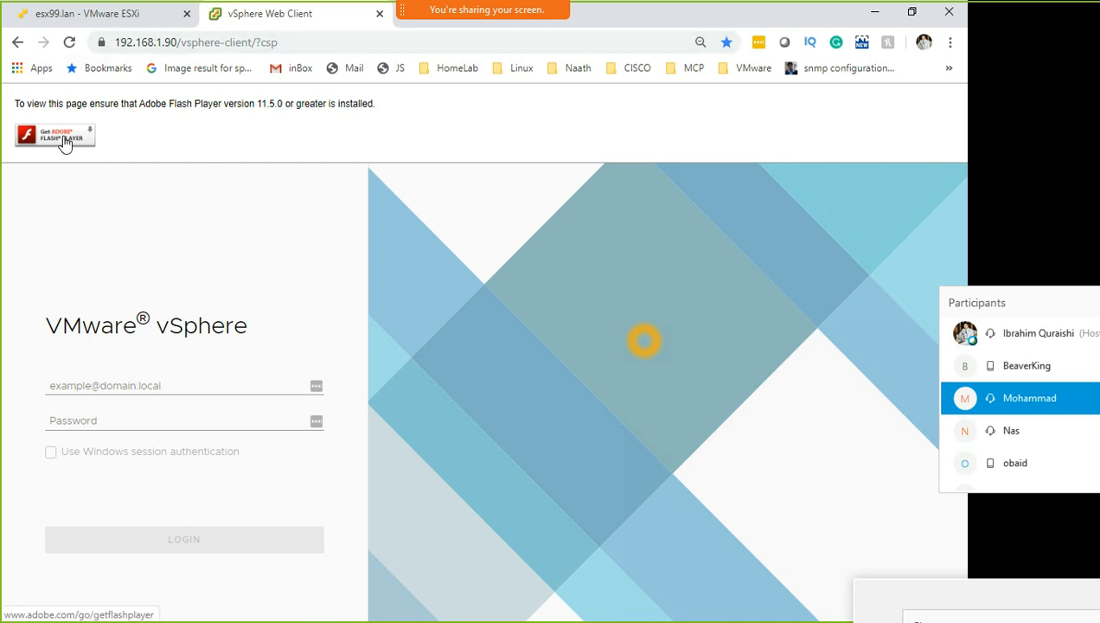
# - Switch to the vSphere Web Client and allow Flash Player to run on its sign-in page
pyautogui.click(88, 126)
pyautogui.click(245, 135)
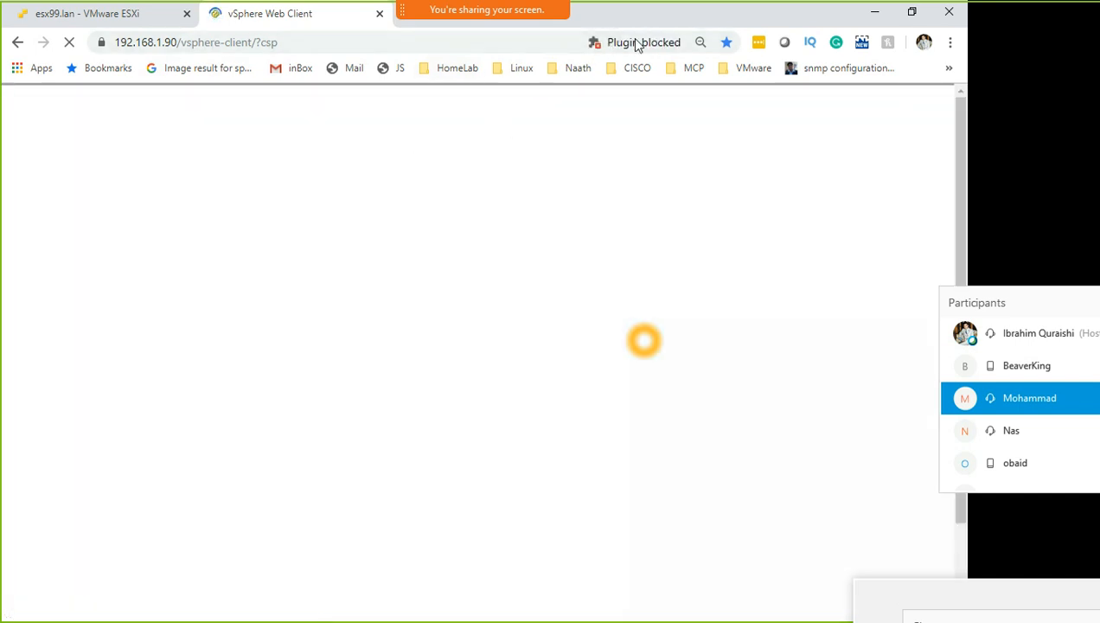
pyautogui.click(636, 43)
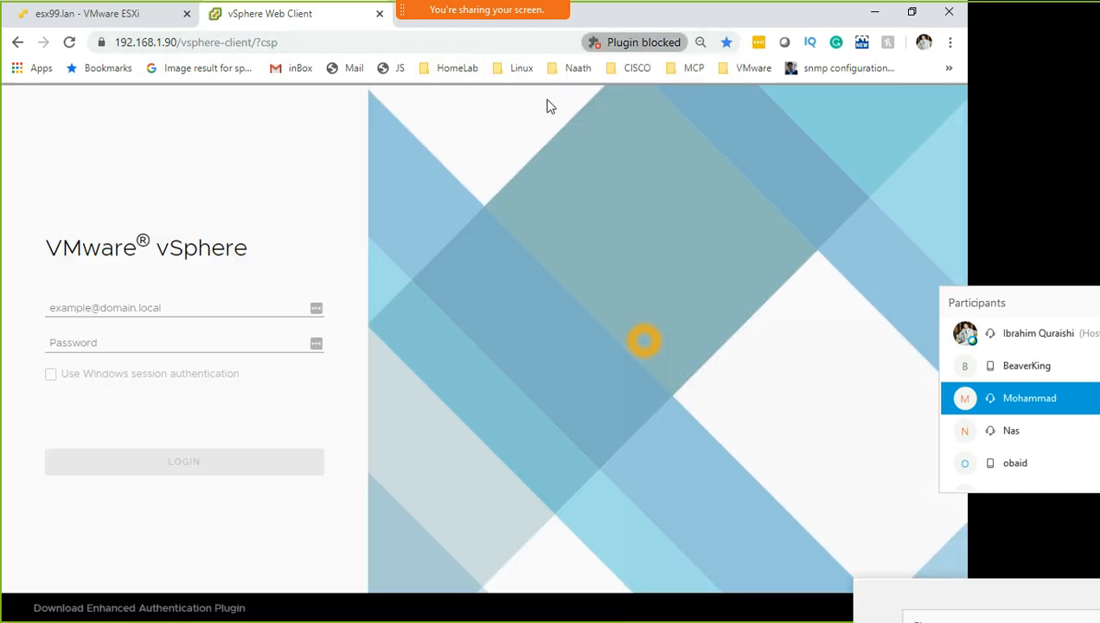
# - Sign in to the vSphere Web Client with the administrator user name and the account password
pyautogui.click(152, 308)
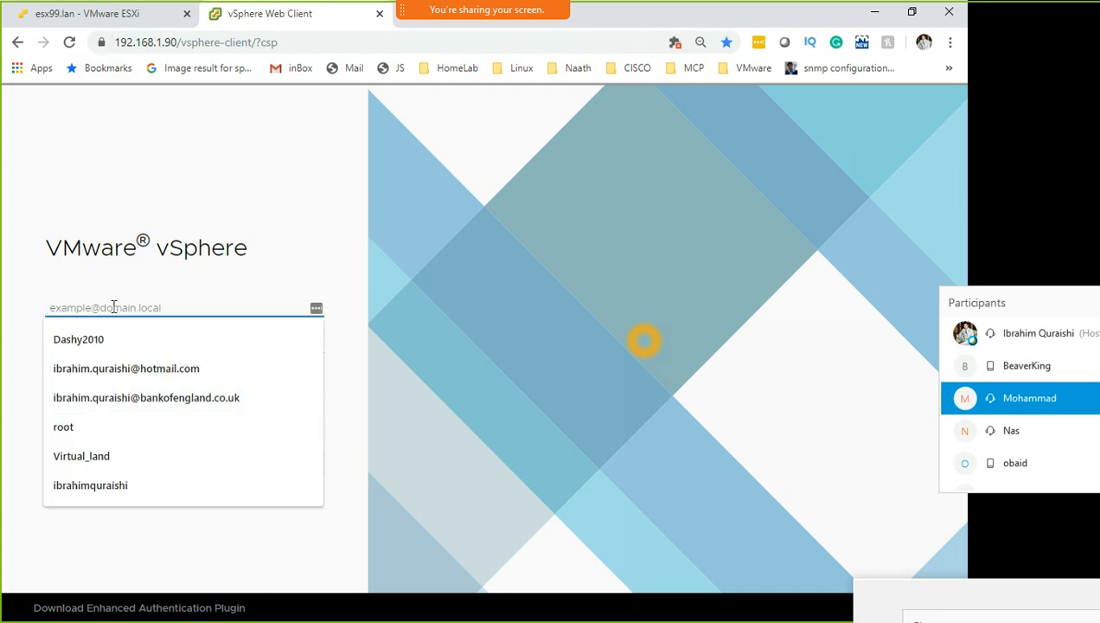
pyautogui.write('administrator@vsphere.loc')
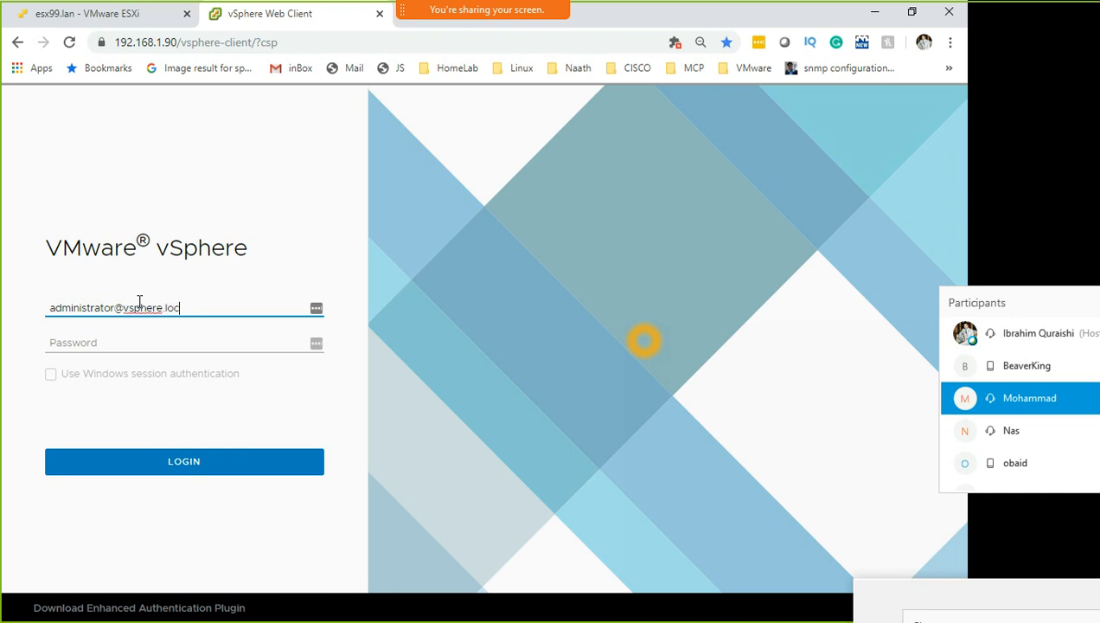
pyautogui.write('al')
pyautogui.press('Tab')
pyautogui.write('••••')
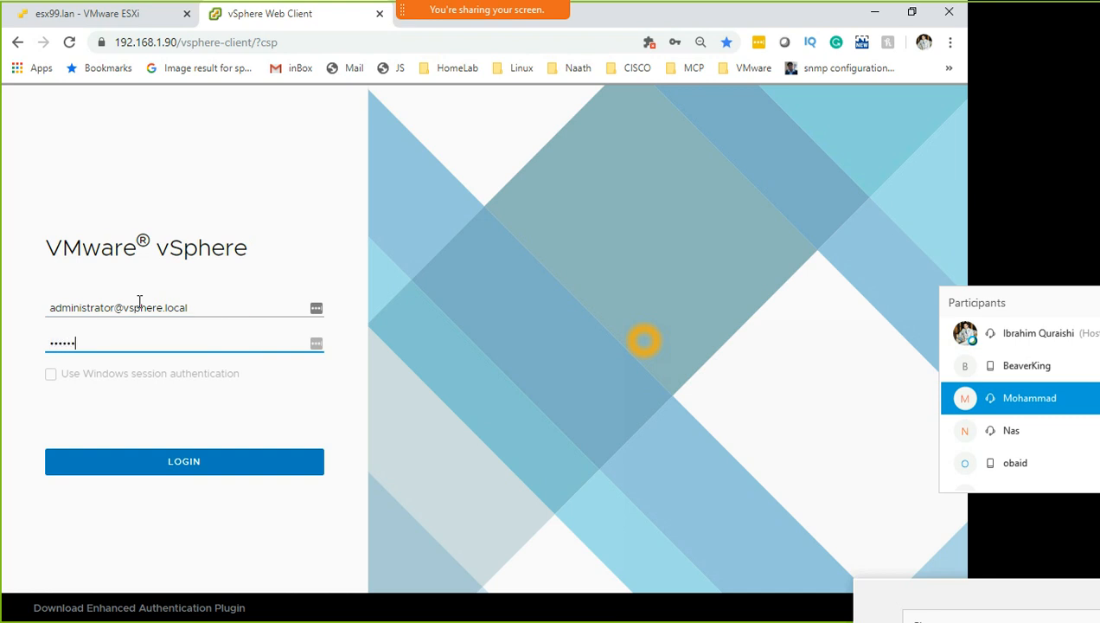
pyautogui.press('Return')
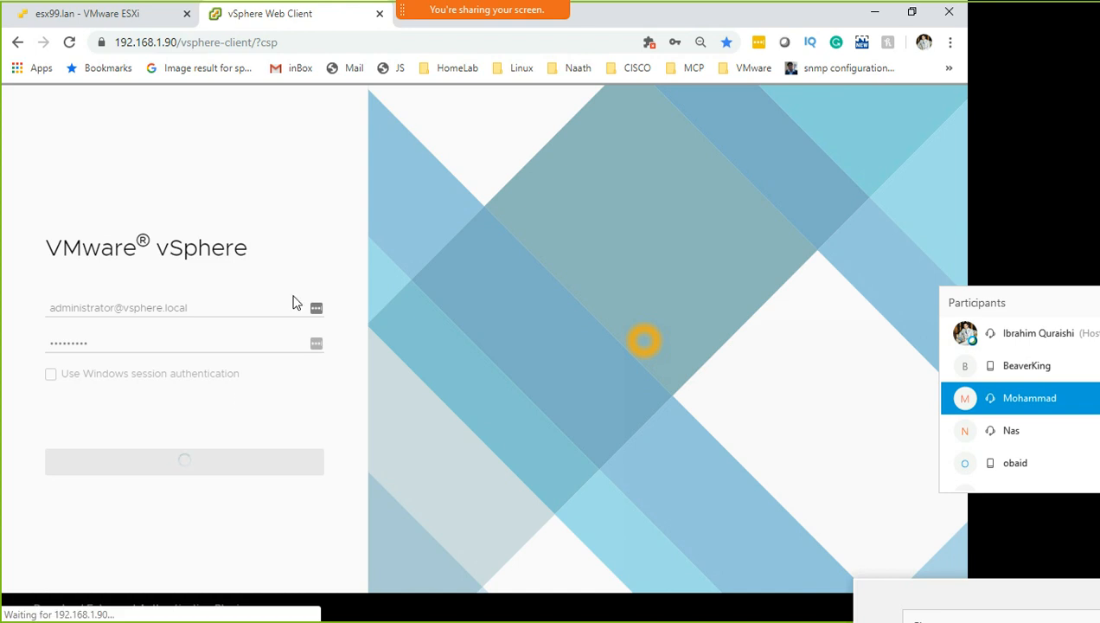
# - Return to the ESXi host client, open the test-vm-01 settings and set the CPU count to 4
pyautogui.click(149, 17)
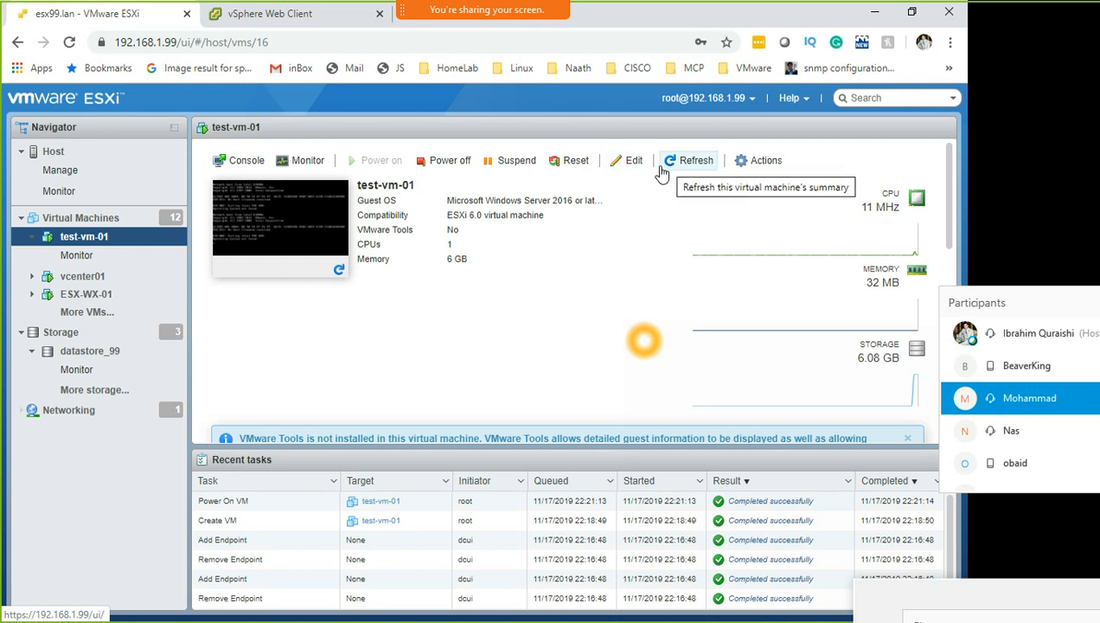
pyautogui.click(634, 162)
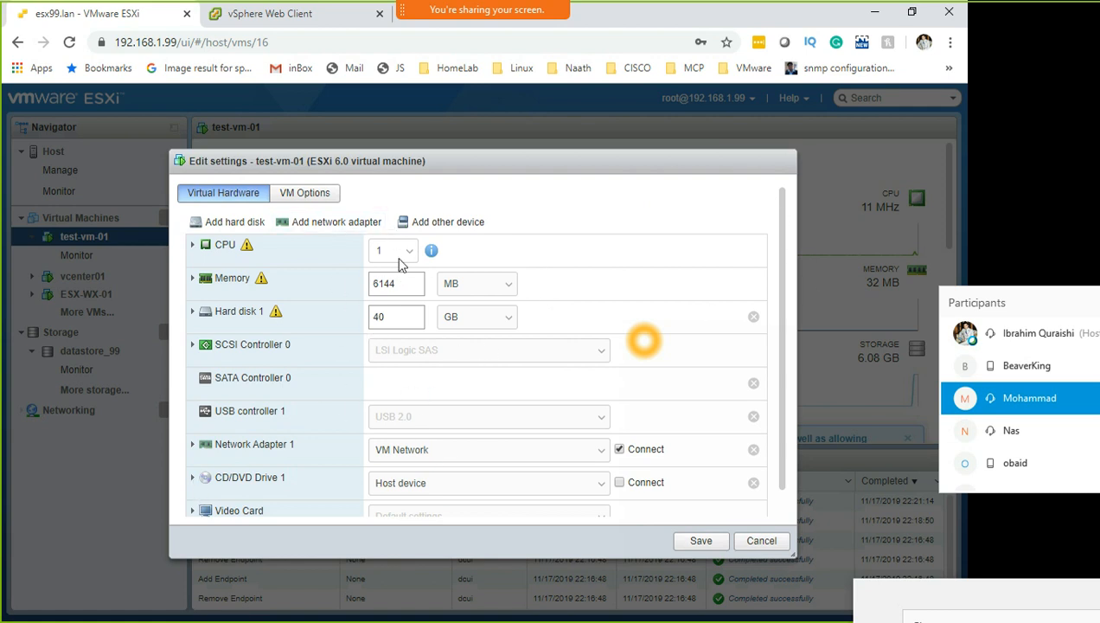
pyautogui.click(370, 250)
pyautogui.write('2')
pyautogui.click(192, 246)
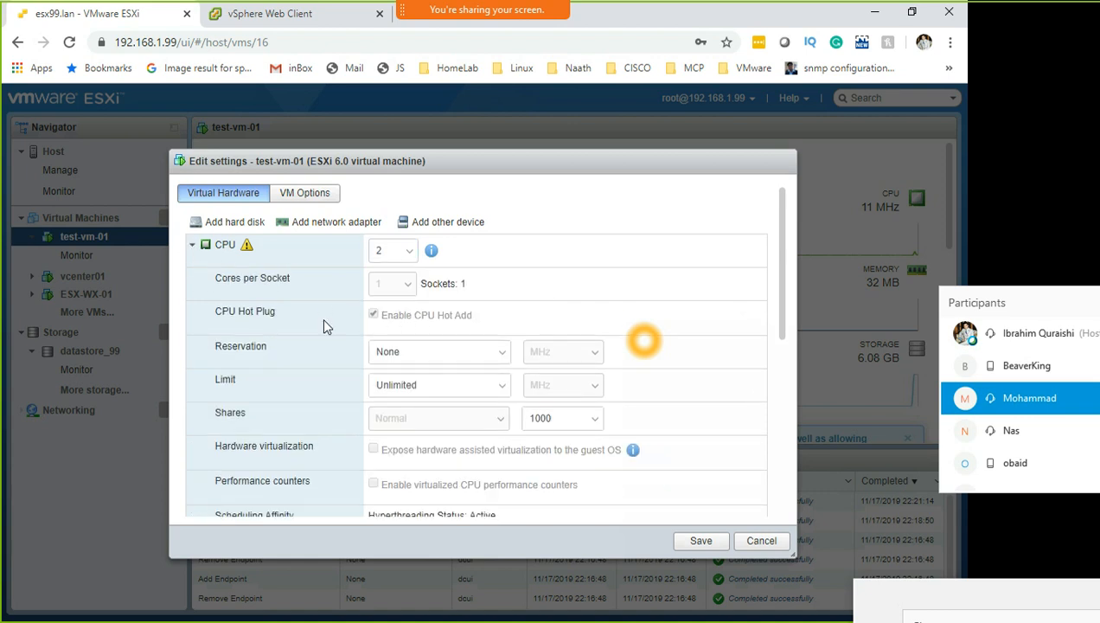
pyautogui.doubleClick(380, 250)
pyautogui.write('4')
# - Set CD/DVD Drive 1 of test-vm-01 to connected and change its source to Datastore ISO file
pyautogui.moveTo(784, 318); pyautogui.dragTo(786, 510)
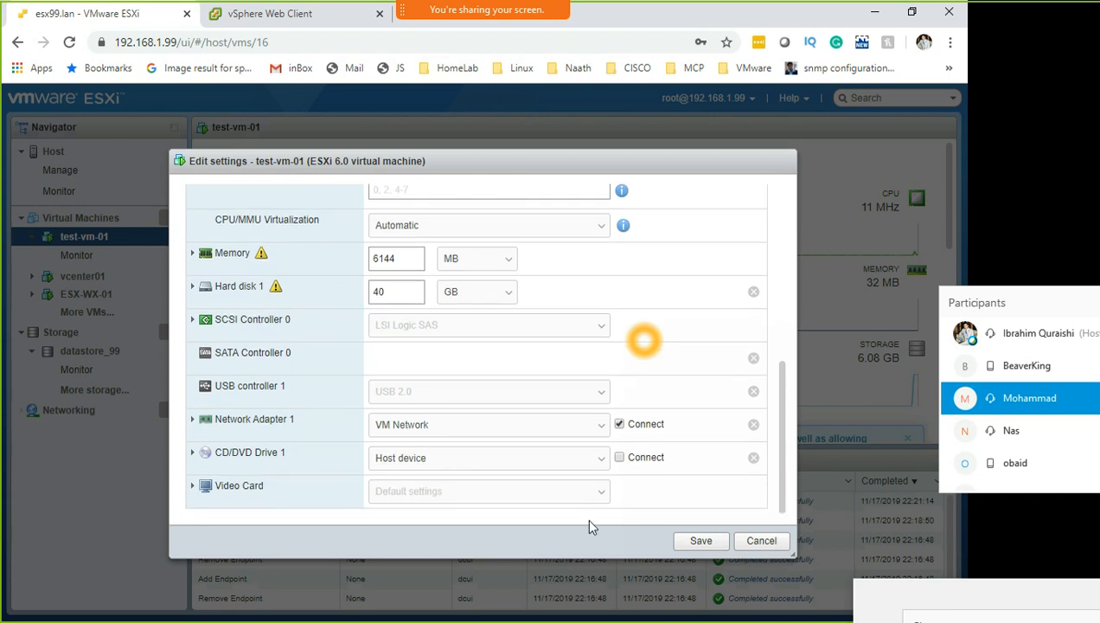
pyautogui.click(192, 453)
pyautogui.scroll(-1, 605, 472)
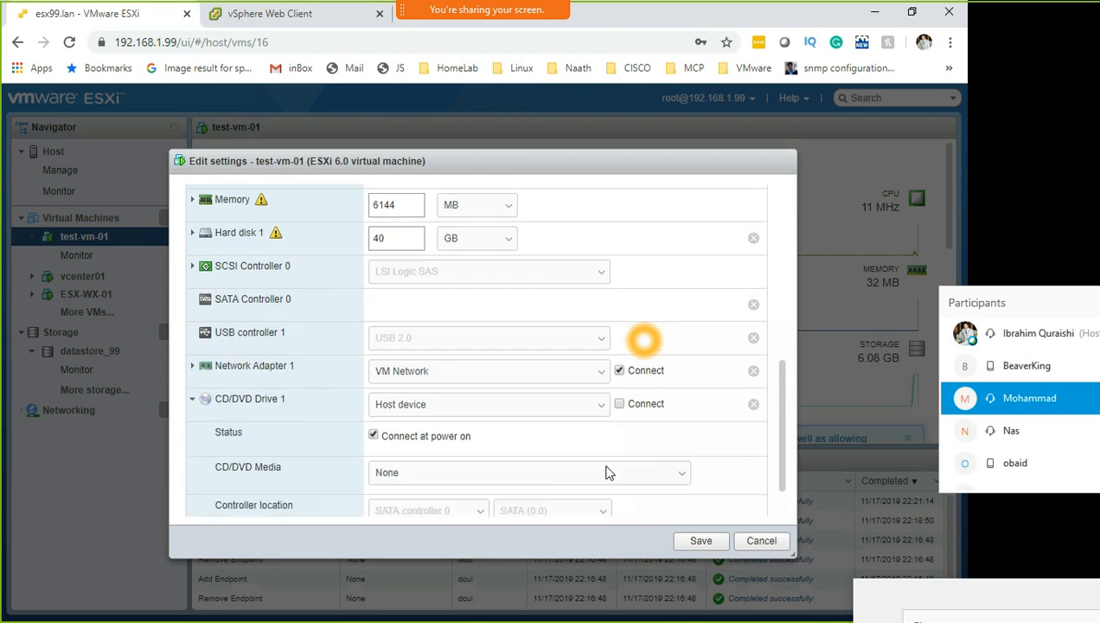
pyautogui.scroll(-1, 605, 472)
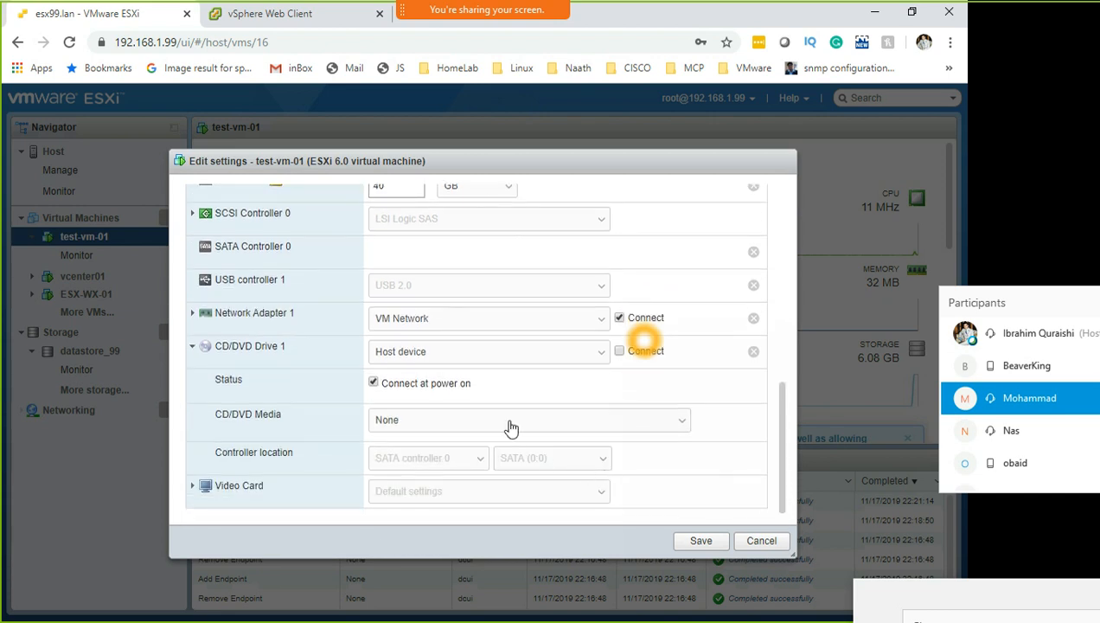
pyautogui.click(619, 351)
pyautogui.click(596, 358)
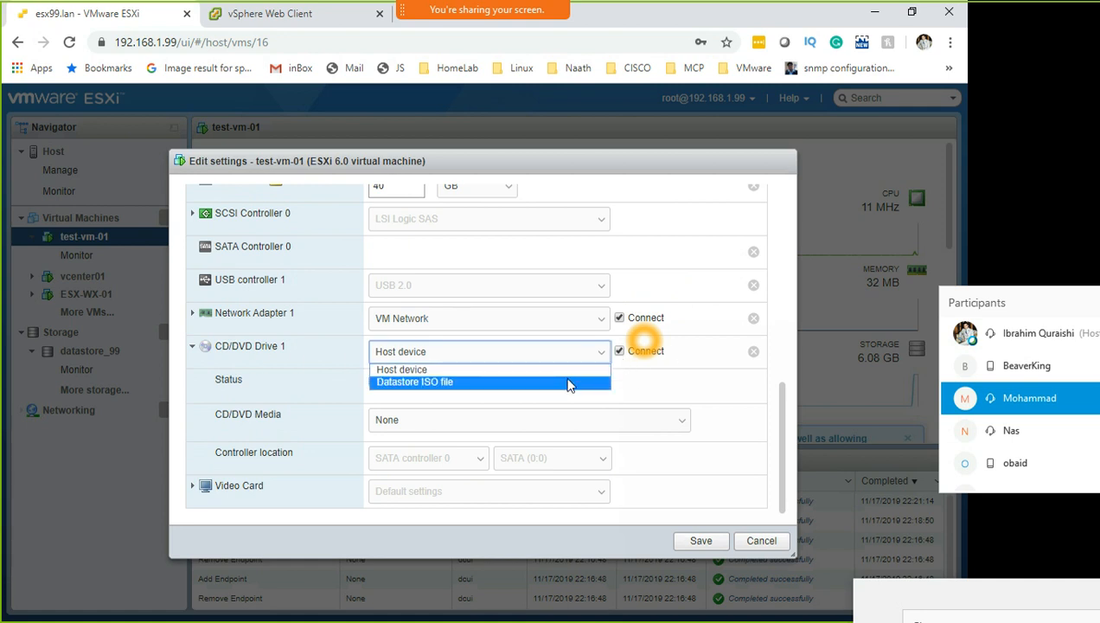
pyautogui.click(569, 383)
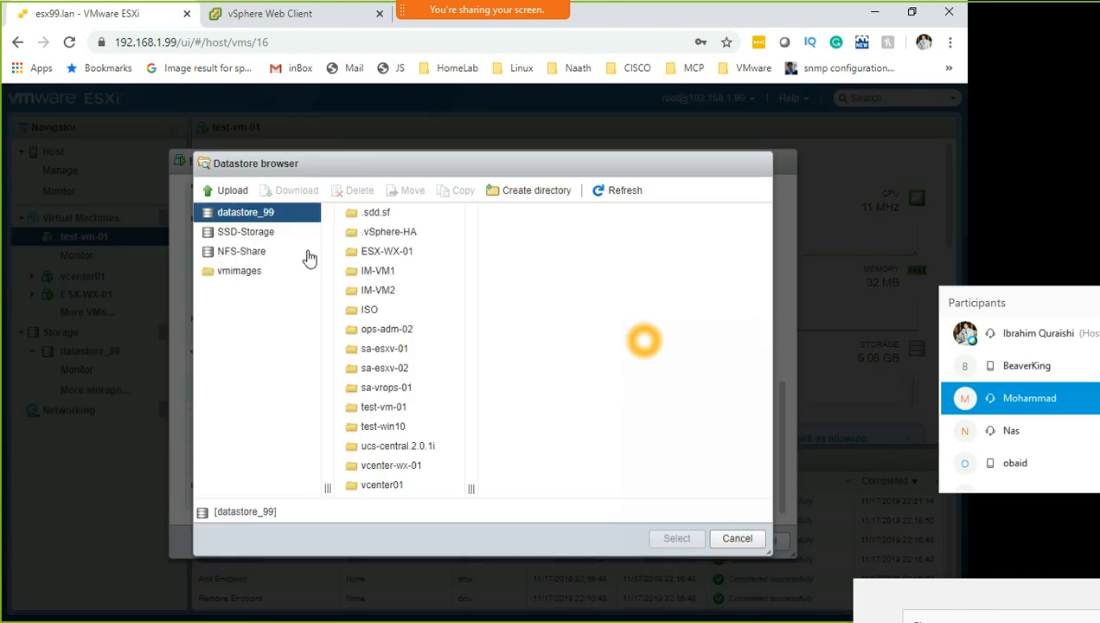
# - Choose the 17763.379.190312-0539 Windows Server evaluation ISO from ISO/Microsoft on datastore_99 as the CD/DVD media
pyautogui.click(416, 308)
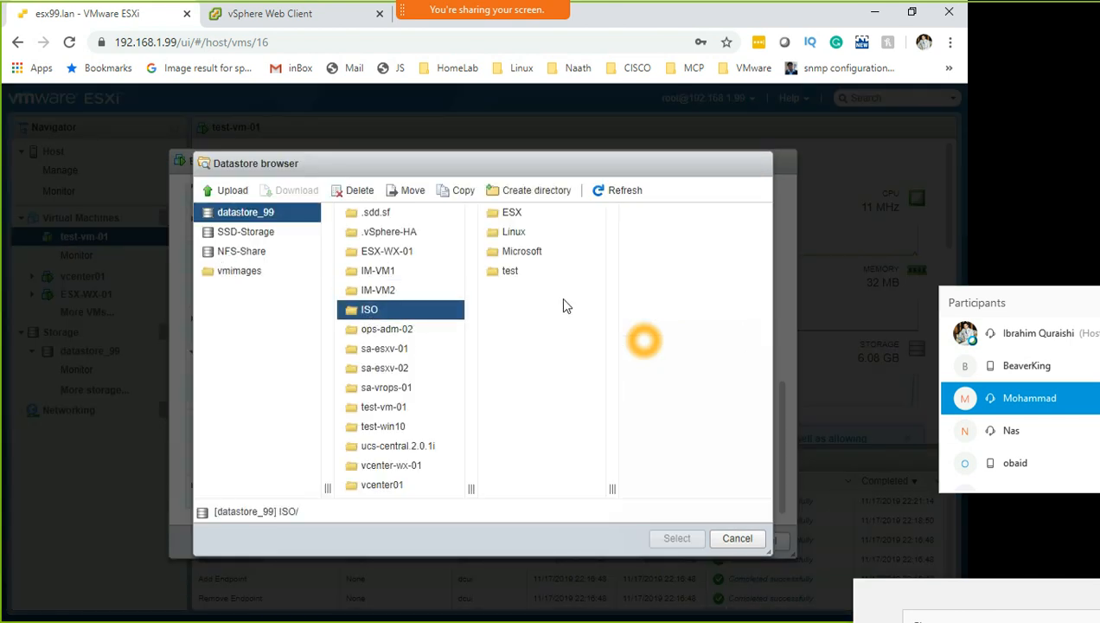
pyautogui.click(527, 252)
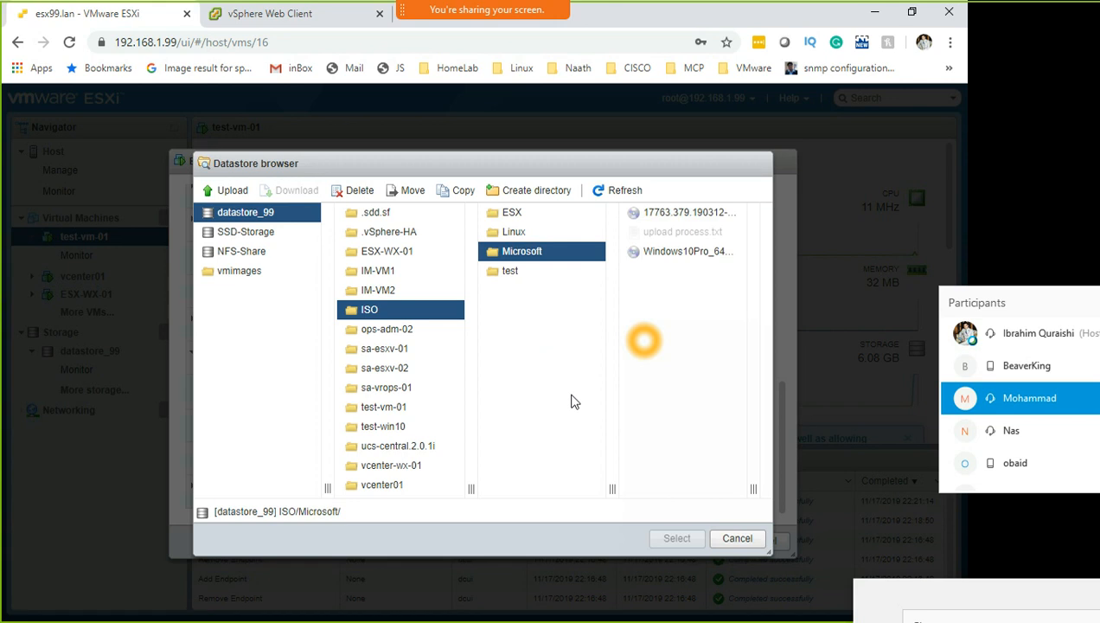
pyautogui.click(705, 260)
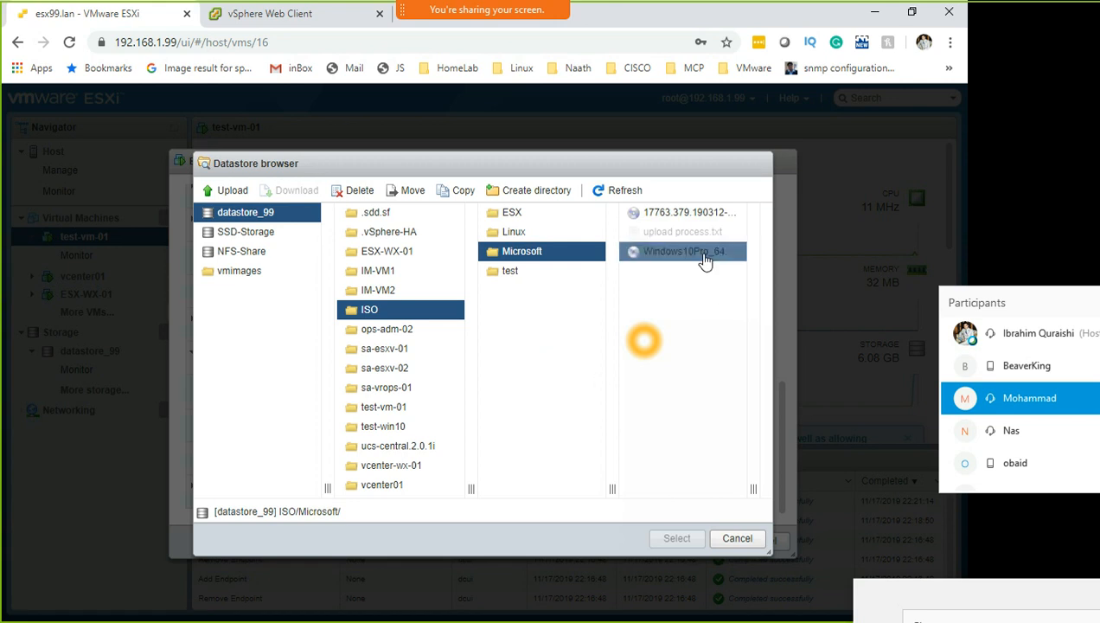
pyautogui.click(722, 216)
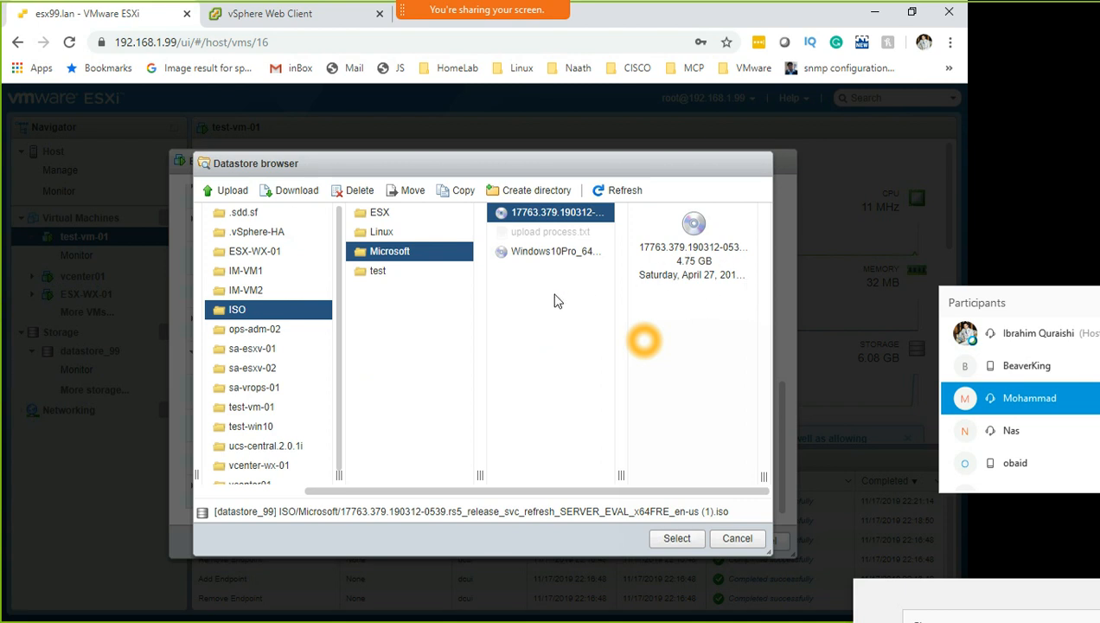
pyautogui.click(677, 538)
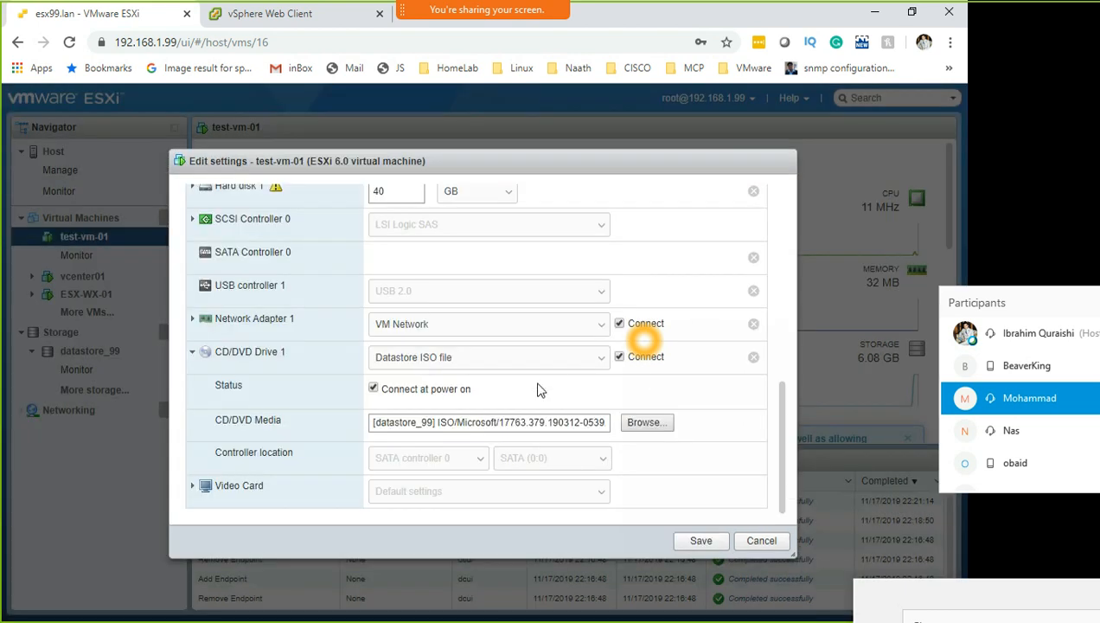
# - Try to save the test-vm-01 settings, reopen them, choose Datastore ISO file as the CD/DVD Drive 1 source and save again
pyautogui.click(700, 543)
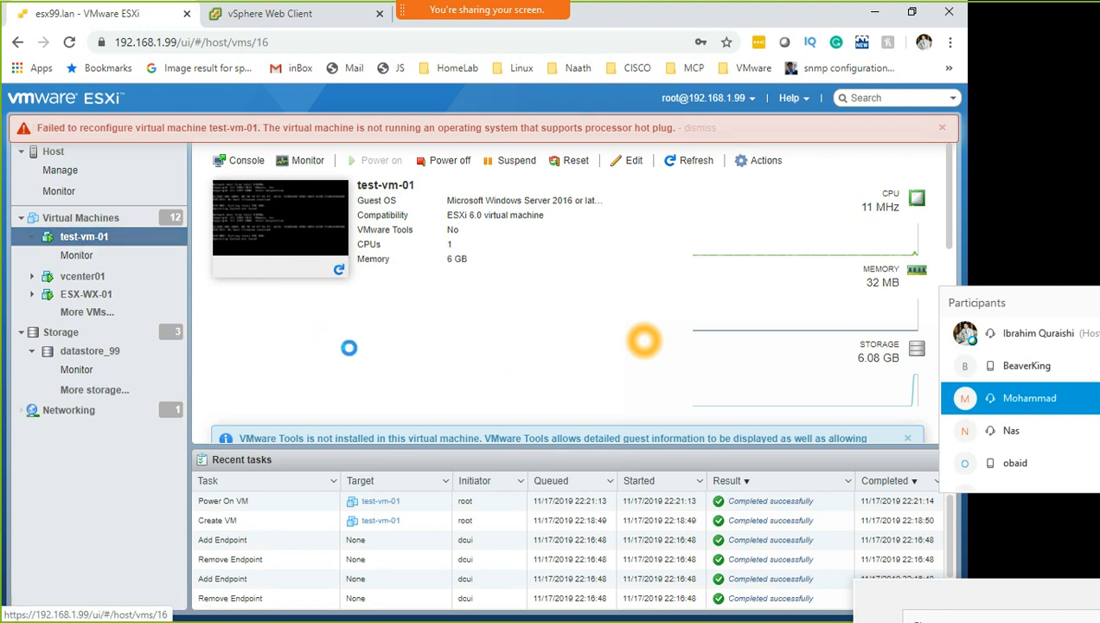
pyautogui.rightClick(124, 236)
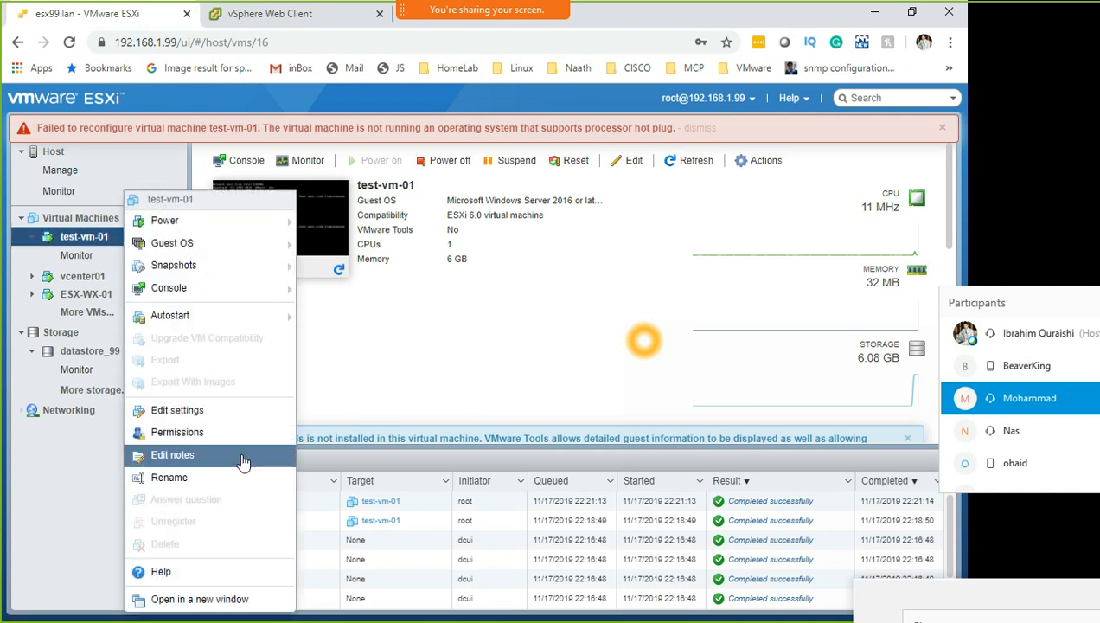
pyautogui.click(195, 411)
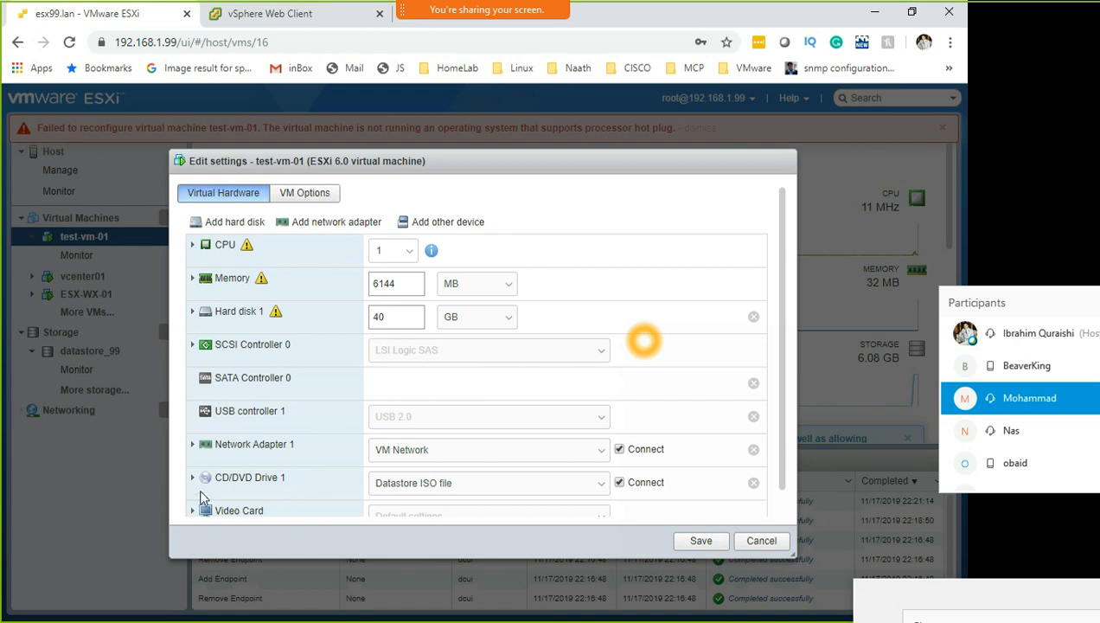
pyautogui.scroll(-1, 192, 467)
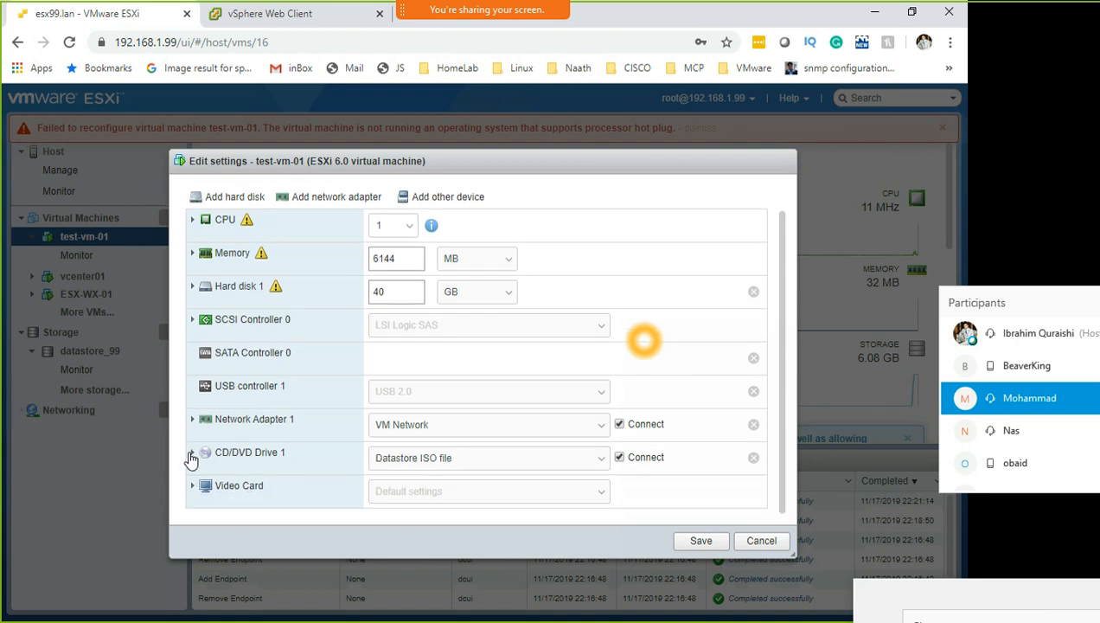
pyautogui.click(192, 455)
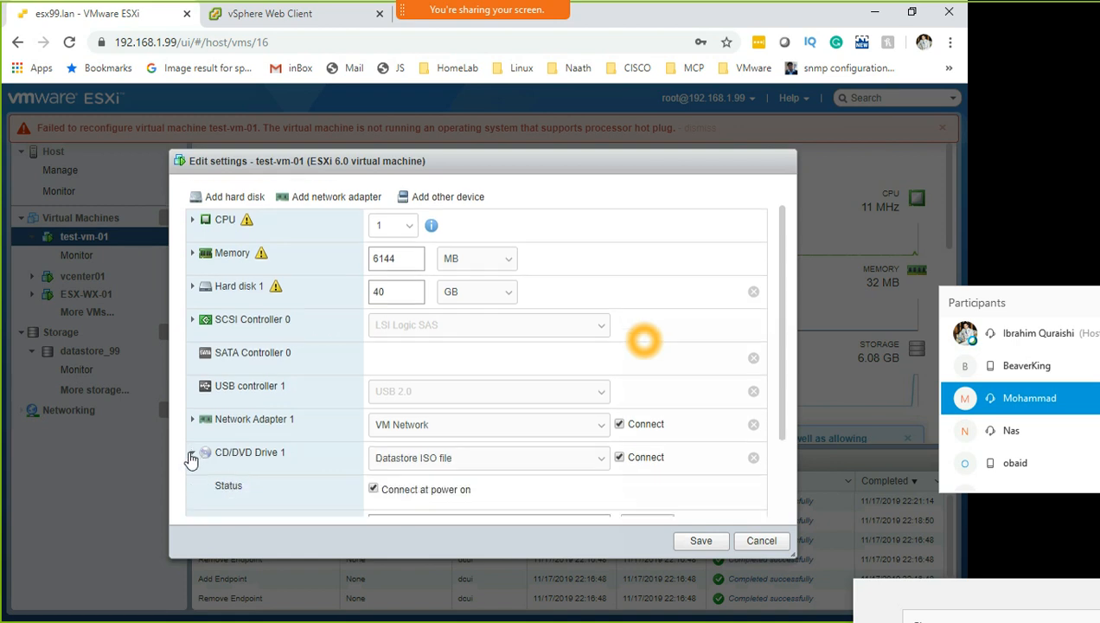
pyautogui.click(606, 461)
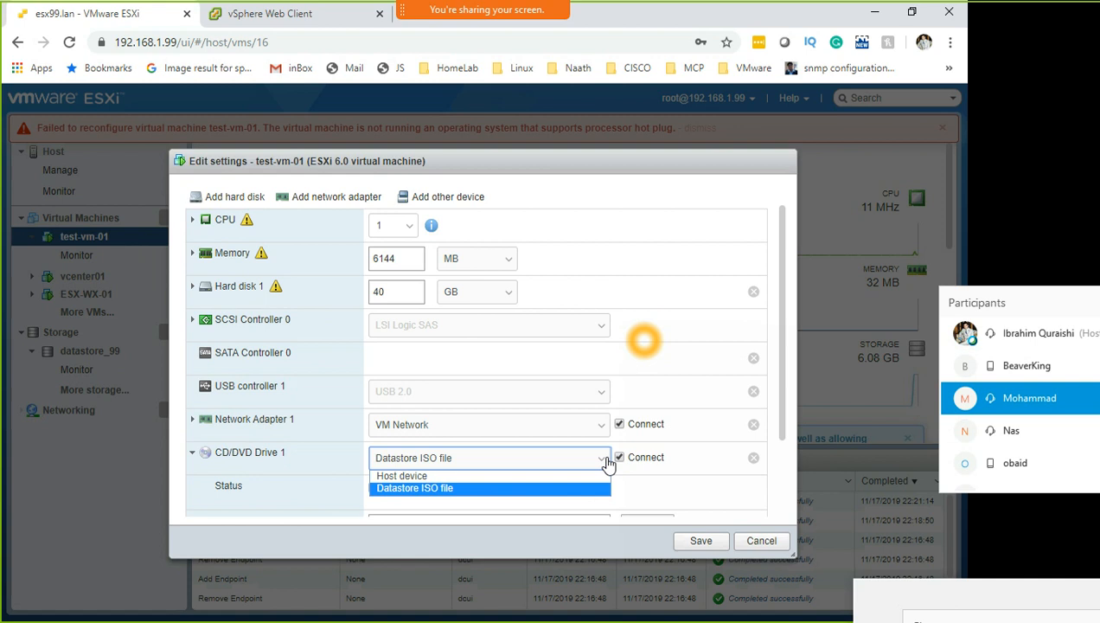
pyautogui.click(559, 489)
pyautogui.scroll(-3, 571, 458)
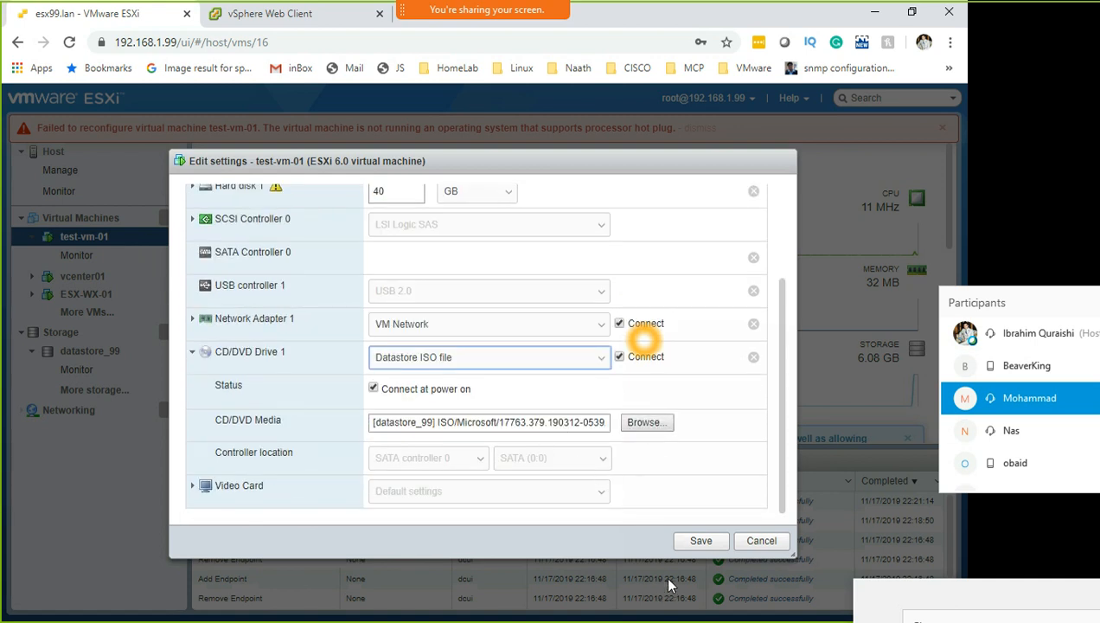
pyautogui.click(696, 543)
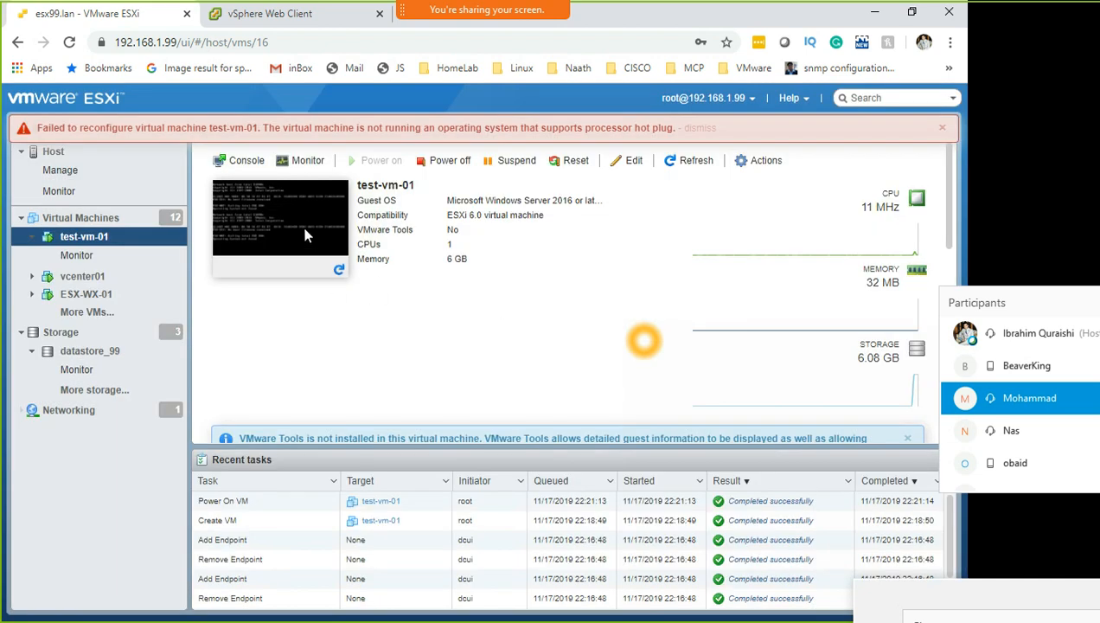
# - Open the test-vm-01 console and start Windows Setup [EMS Enabled] from the Windows Boot Manager
pyautogui.click(301, 211)
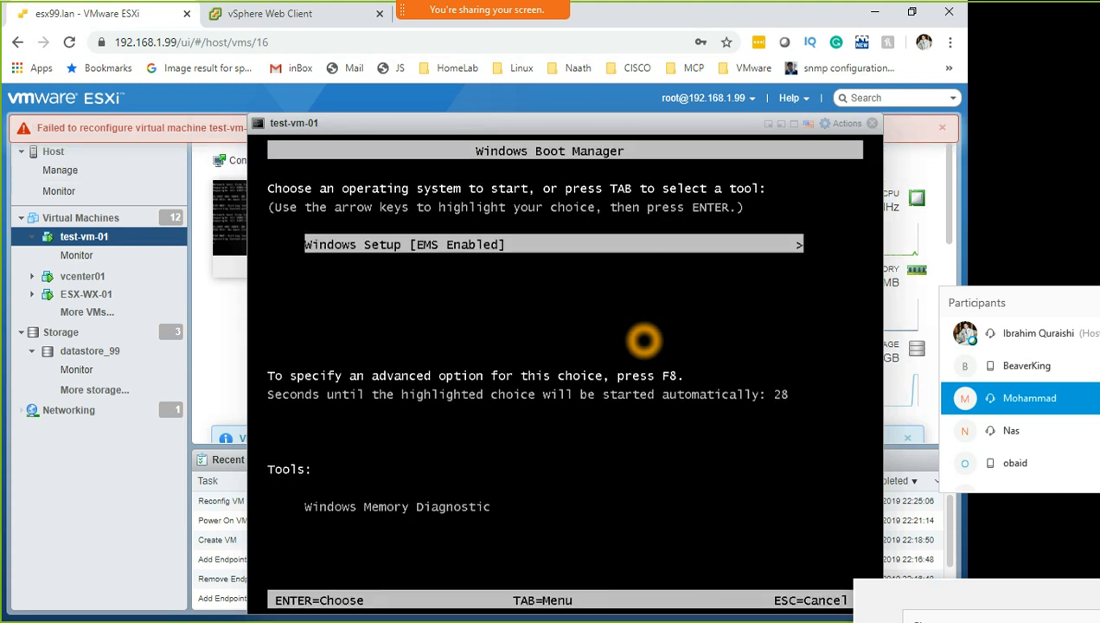
pyautogui.press('Return')
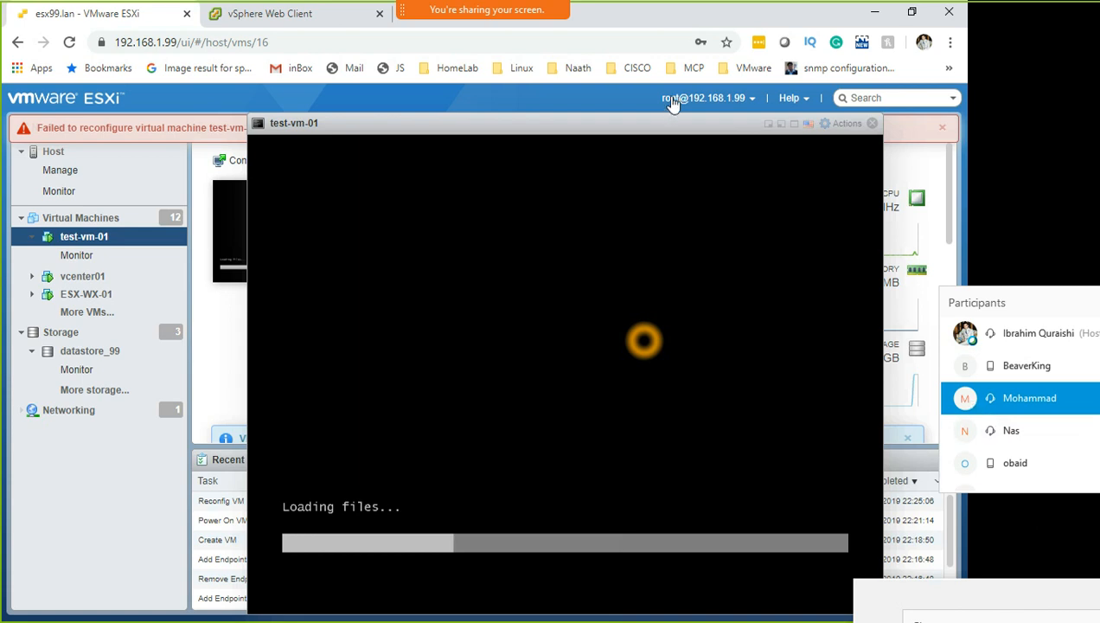
# - Check the vSphere Web Client, return to the ESXi host client and bring its full virtual machine list into view beside the console
pyautogui.click(327, 19)
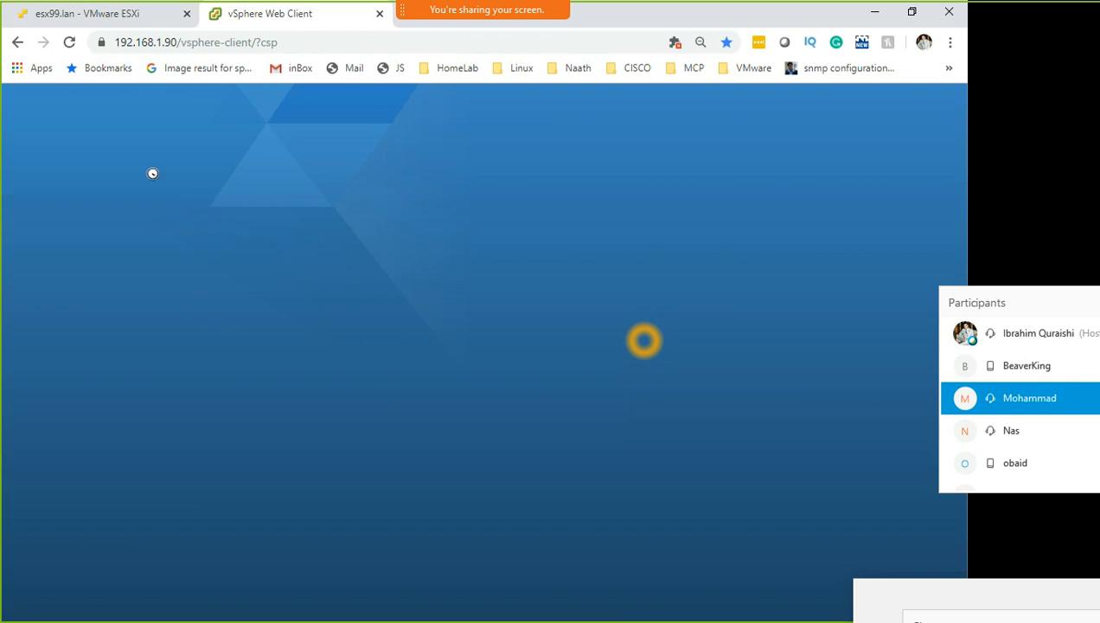
pyautogui.click(86, 17)
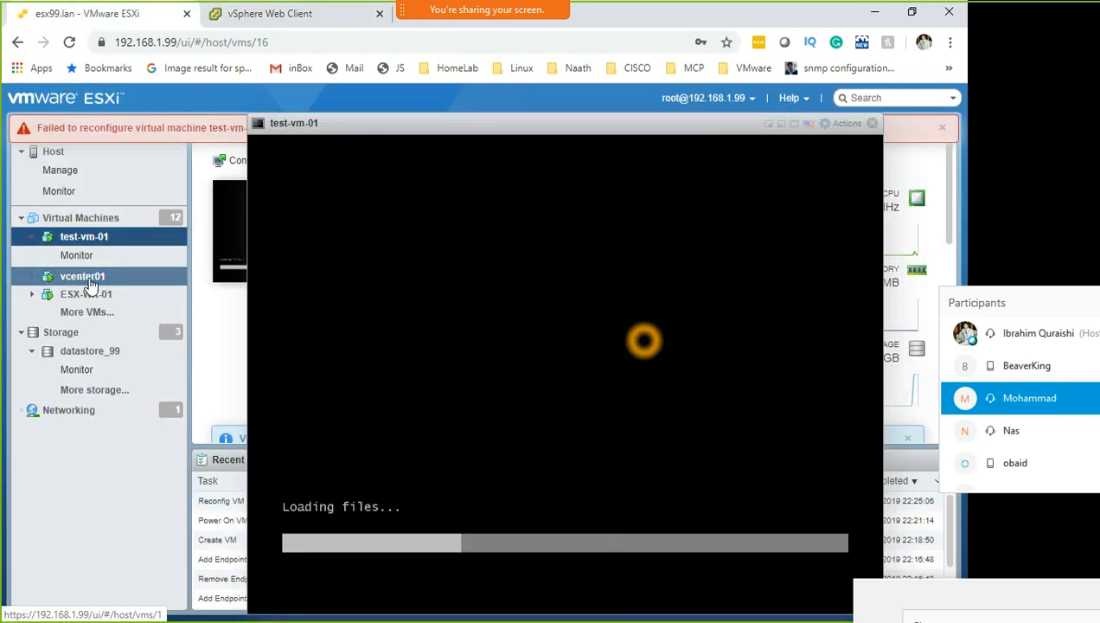
pyautogui.click(32, 277)
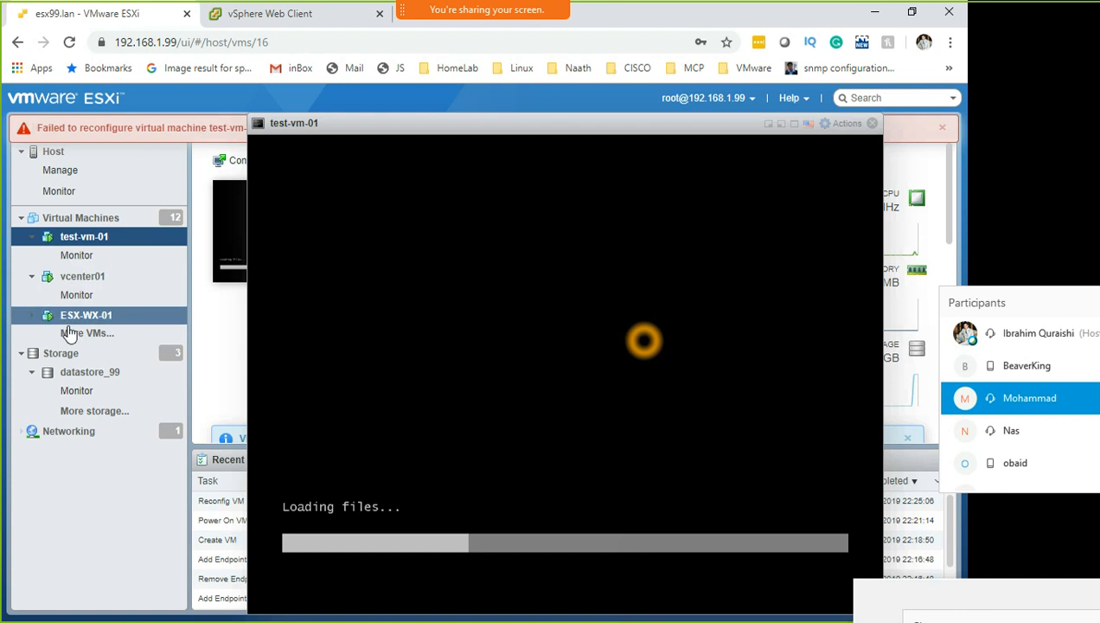
pyautogui.click(78, 333)
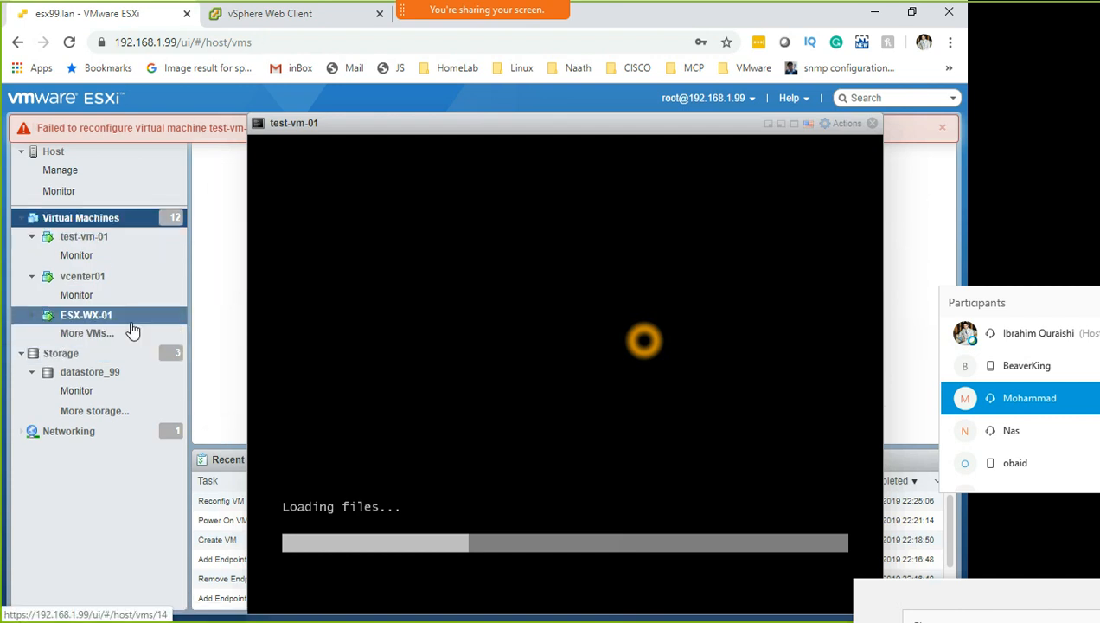
pyautogui.moveTo(471, 127); pyautogui.dragTo(794, 145)
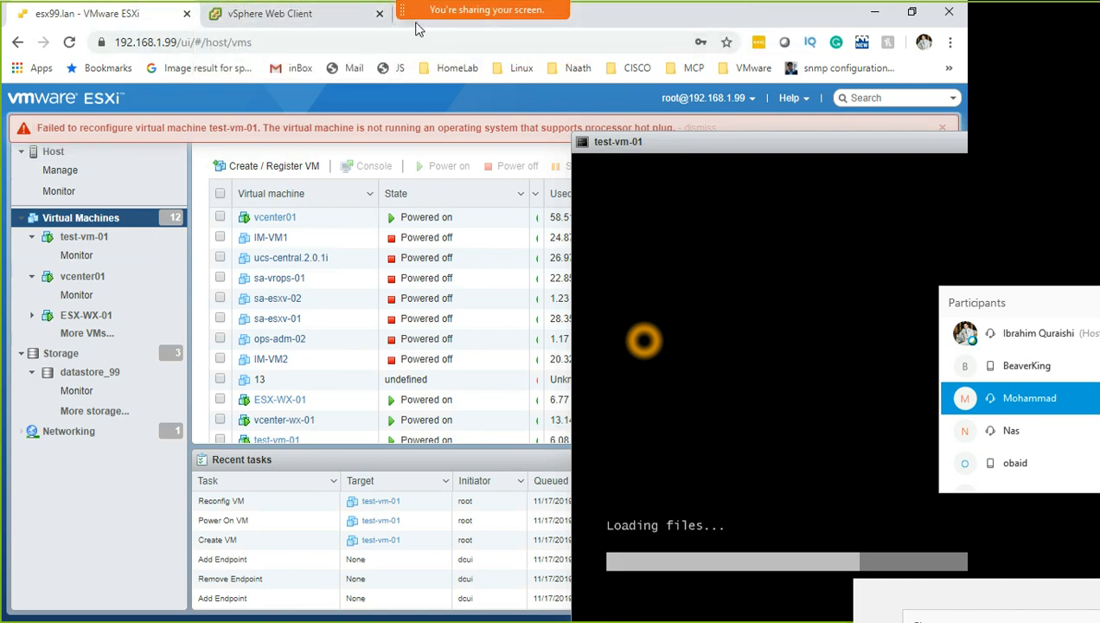
# - Open the presenter's YouTube channel page in a new browser tab, using the channel address without the subscription confirmation parameter
pyautogui.hotkey('ctrl', 't')
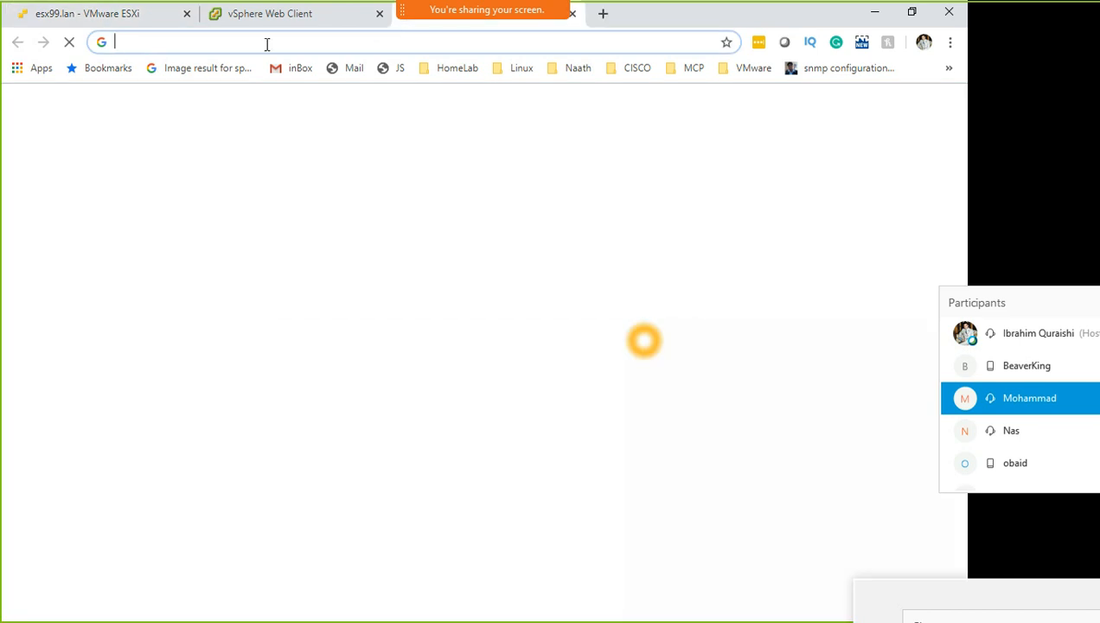
pyautogui.write('you')
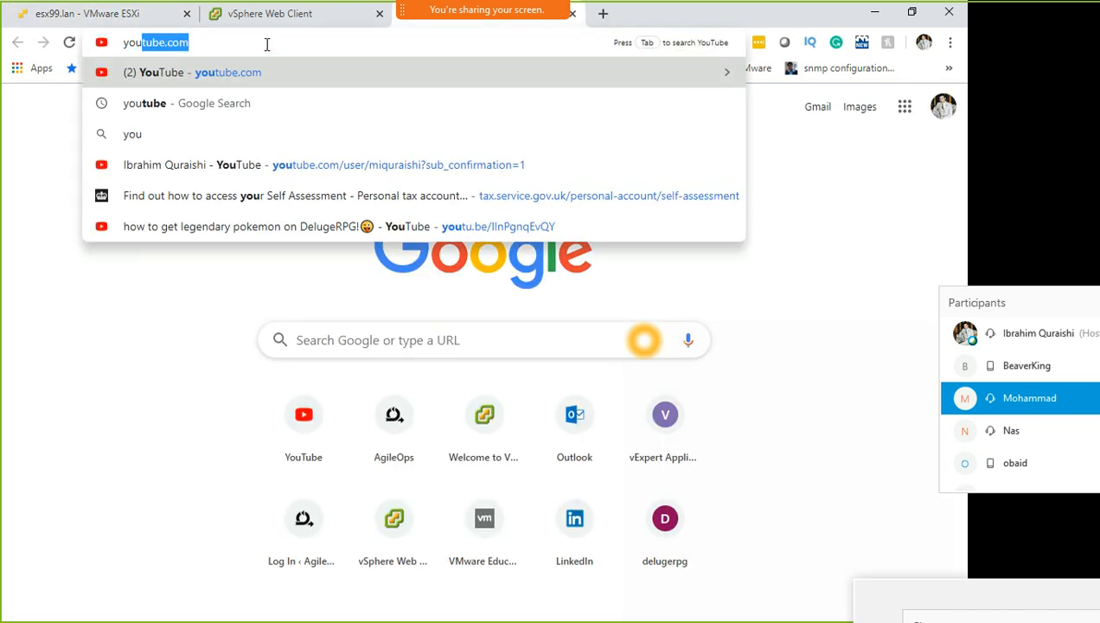
pyautogui.write('tube.com')
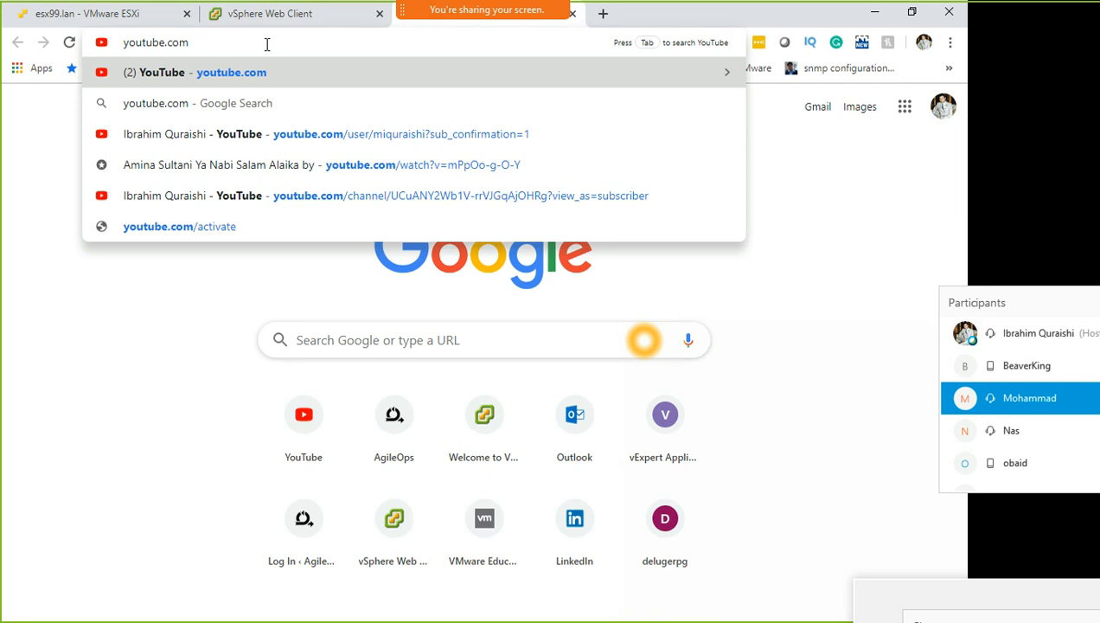
pyautogui.press('Down')
pyautogui.press('Down')
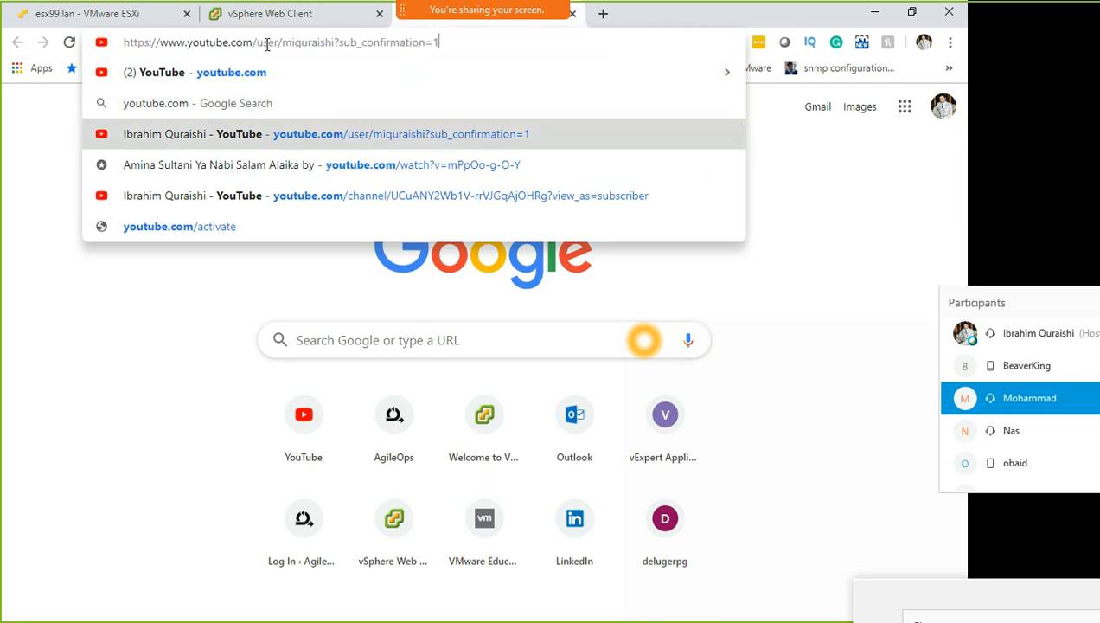
pyautogui.press('BackSpace')
pyautogui.press('BackSpace')
pyautogui.press('BackSpace')
pyautogui.press('BackSpace')
pyautogui.press('BackSpace')
pyautogui.press('BackSpace')
pyautogui.press('BackSpace')
pyautogui.press('BackSpace')
pyautogui.press('BackSpace')
pyautogui.press('BackSpace')
pyautogui.press('BackSpace')
pyautogui.press('BackSpace')
pyautogui.press('BackSpace')
pyautogui.press('BackSpace')
pyautogui.press('BackSpace')
pyautogui.press('BackSpace')
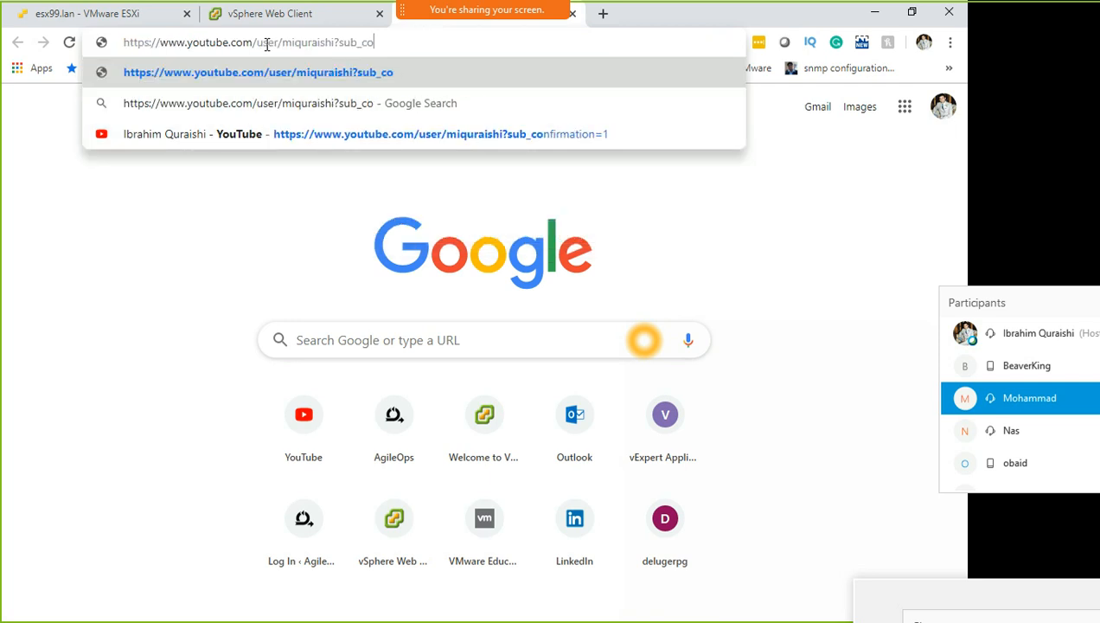
pyautogui.press('BackSpace')
pyautogui.press('BackSpace')
pyautogui.press('BackSpace')
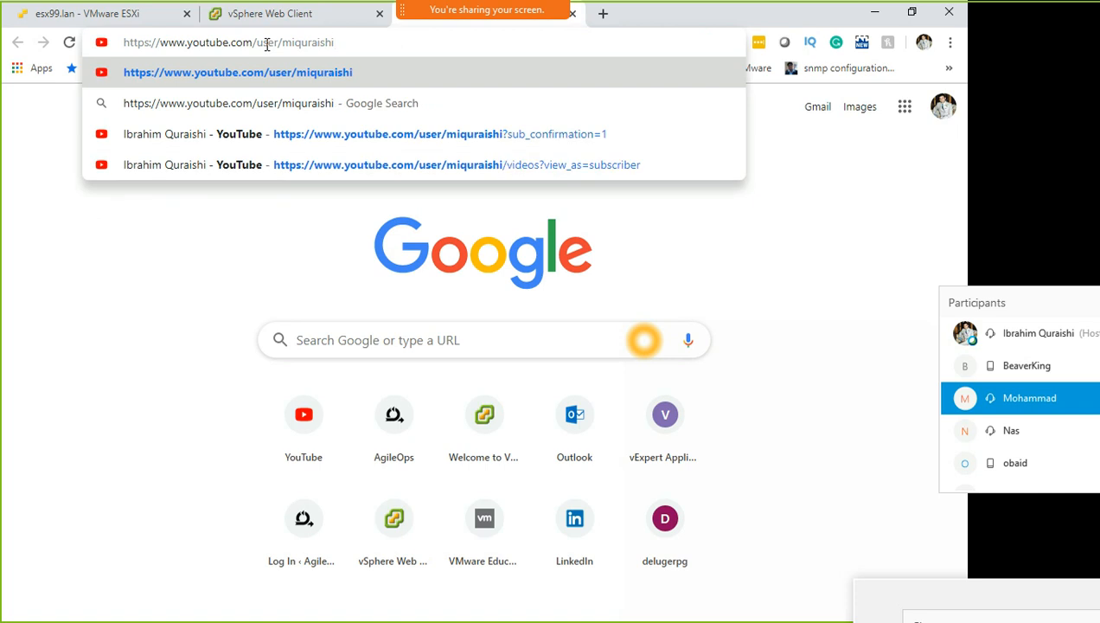
pyautogui.write('/')
pyautogui.press('Return')
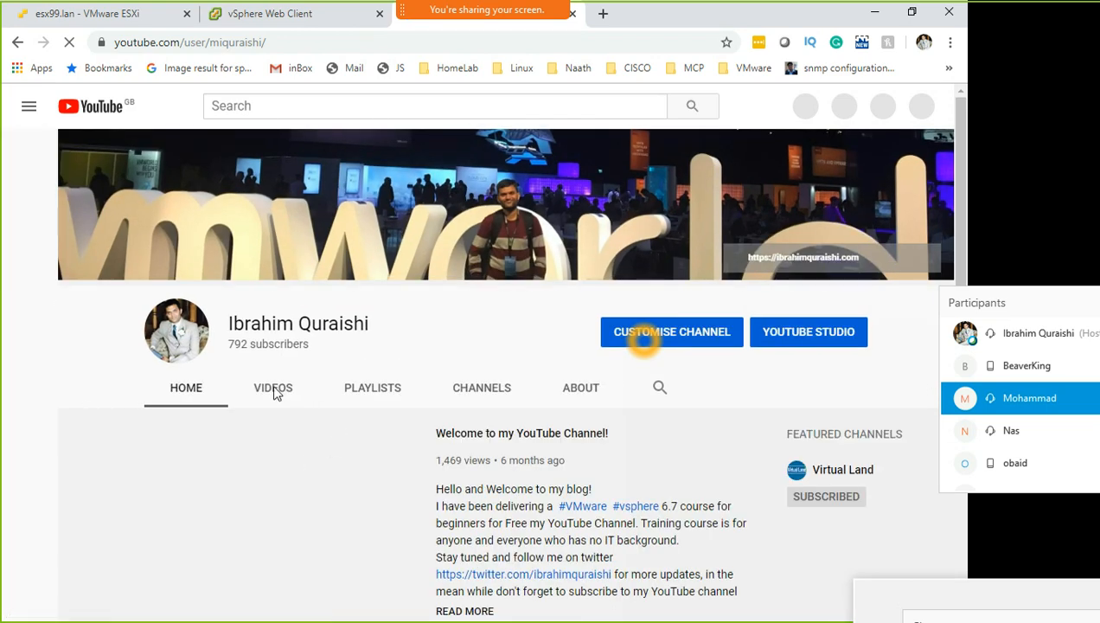
# - Browse the channel's uploaded videos back to the early VMware Tutorial for Beginners sessions
pyautogui.click(279, 396)
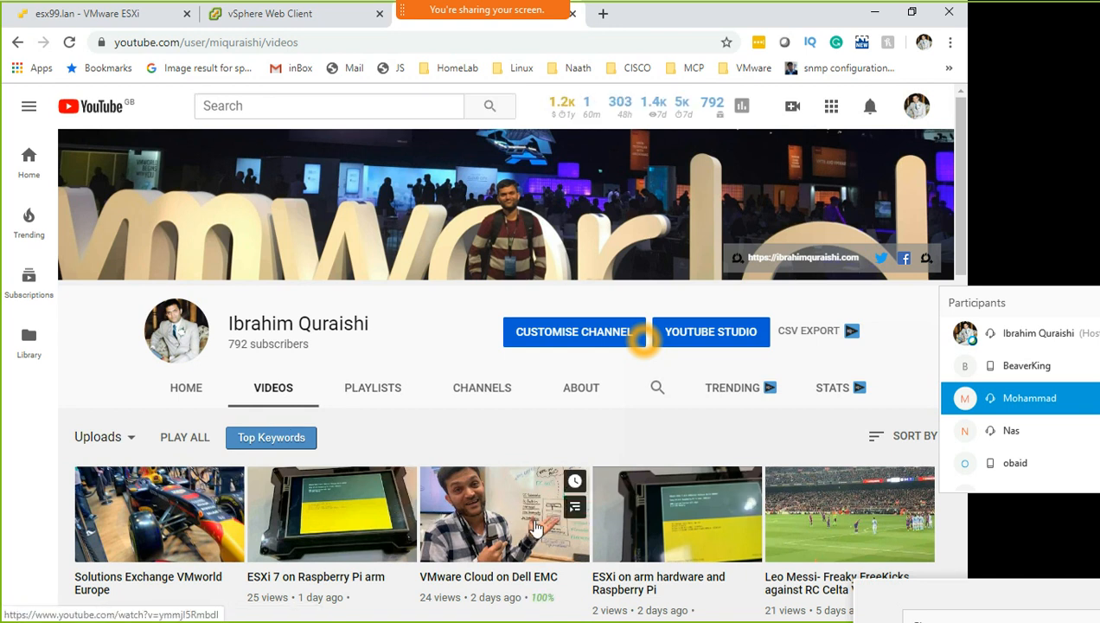
pyautogui.scroll(-1, 351, 473)
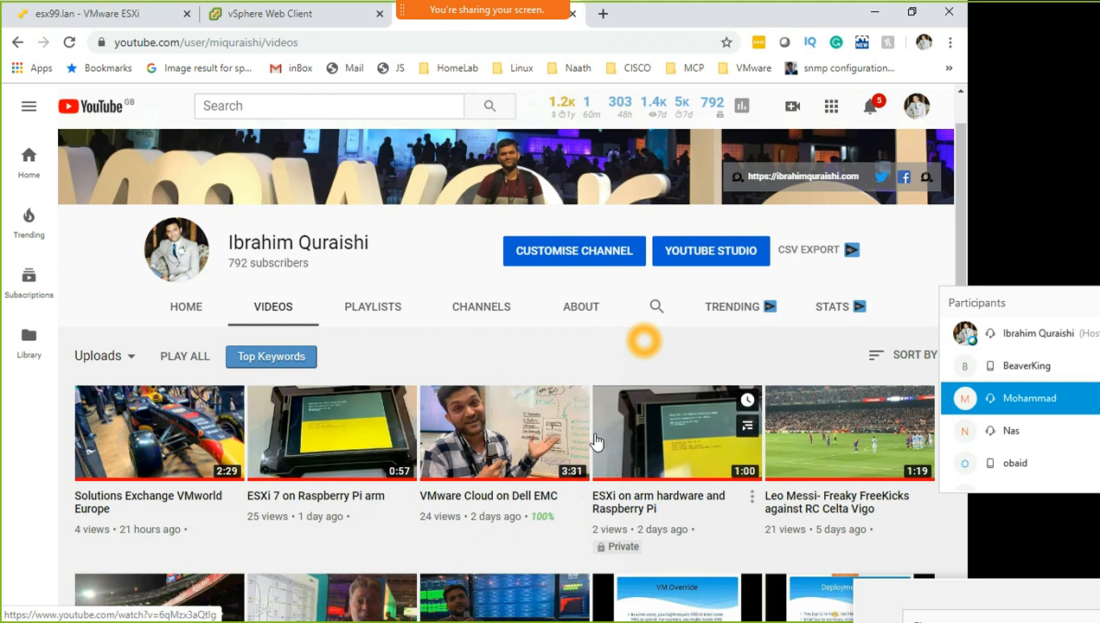
pyautogui.scroll(-2, 596, 441)
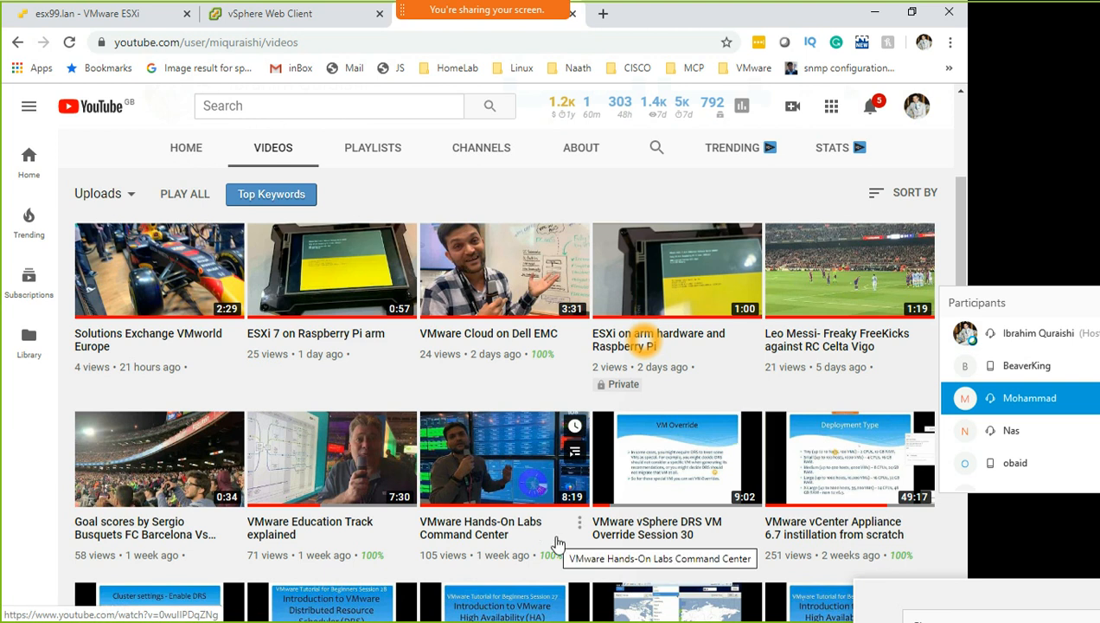
pyautogui.scroll(-3, 557, 543)
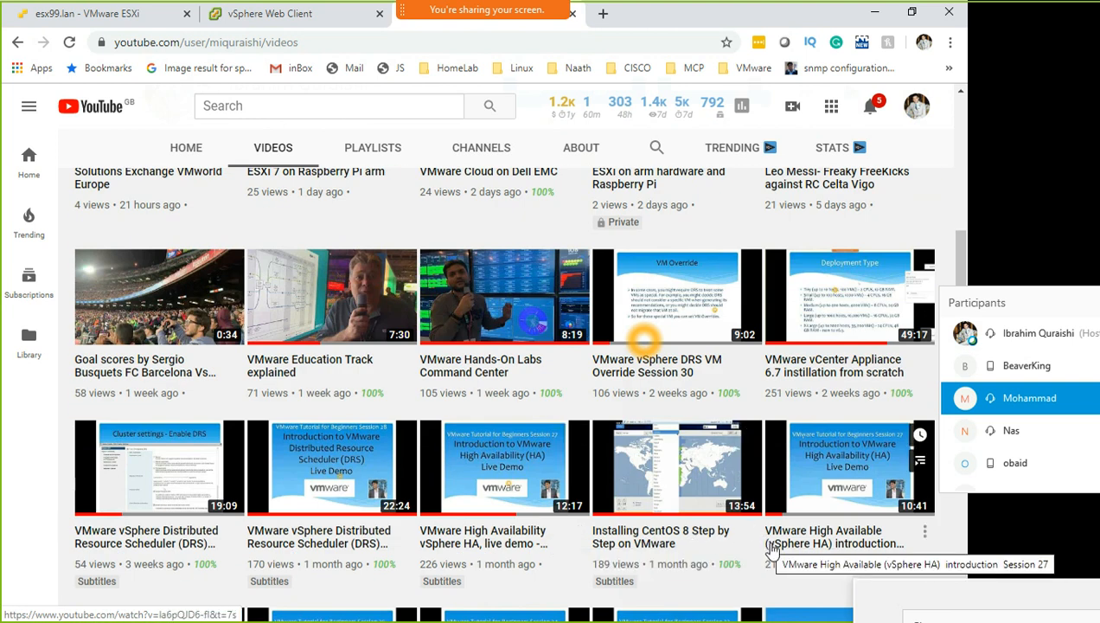
pyautogui.scroll(1, 773, 550)
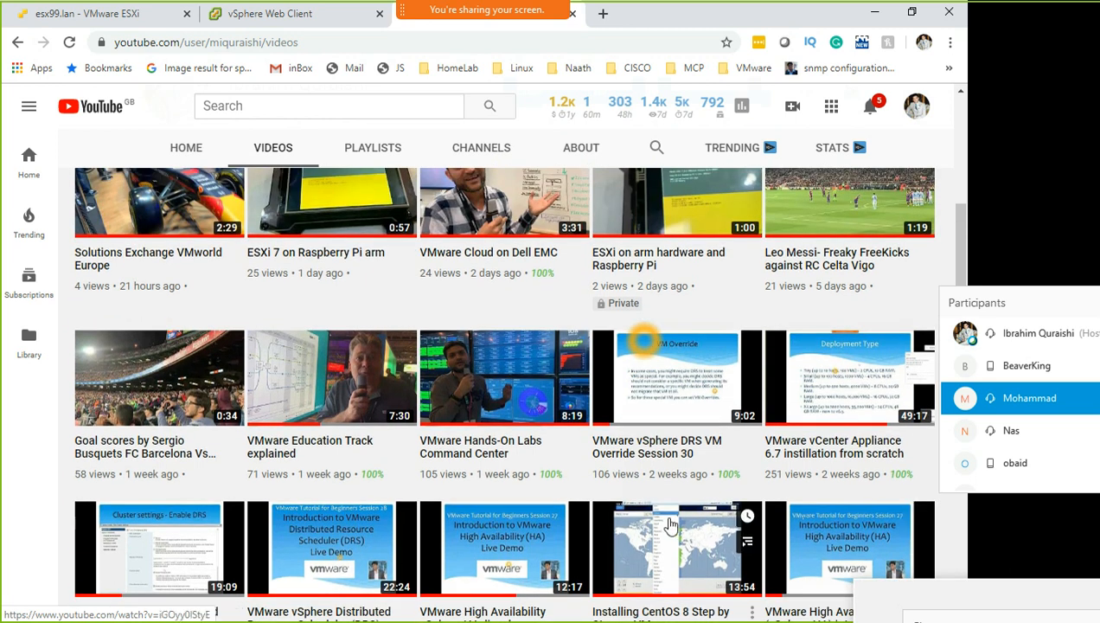
pyautogui.scroll(-5, 736, 445)
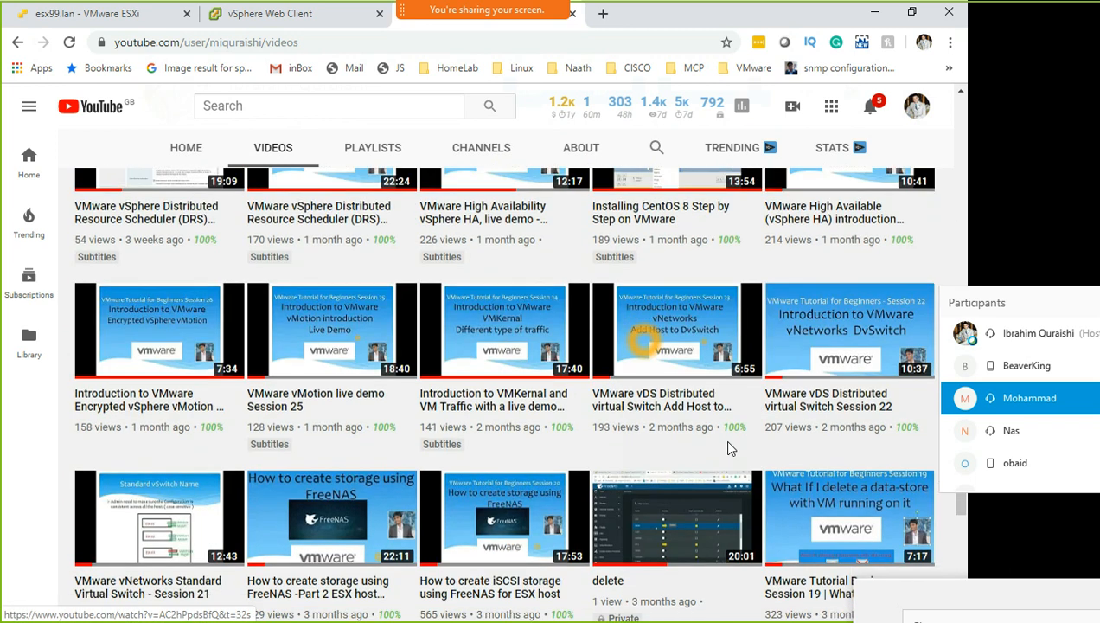
pyautogui.scroll(-3, 726, 444)
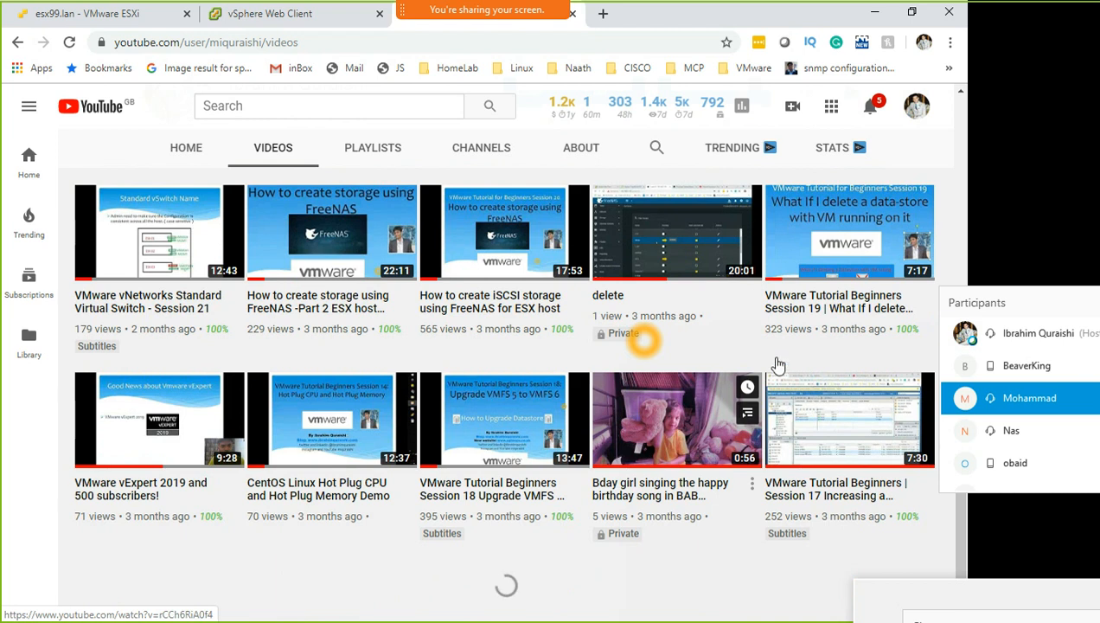
pyautogui.scroll(-1, 537, 493)
pyautogui.scroll(-3, 537, 493)
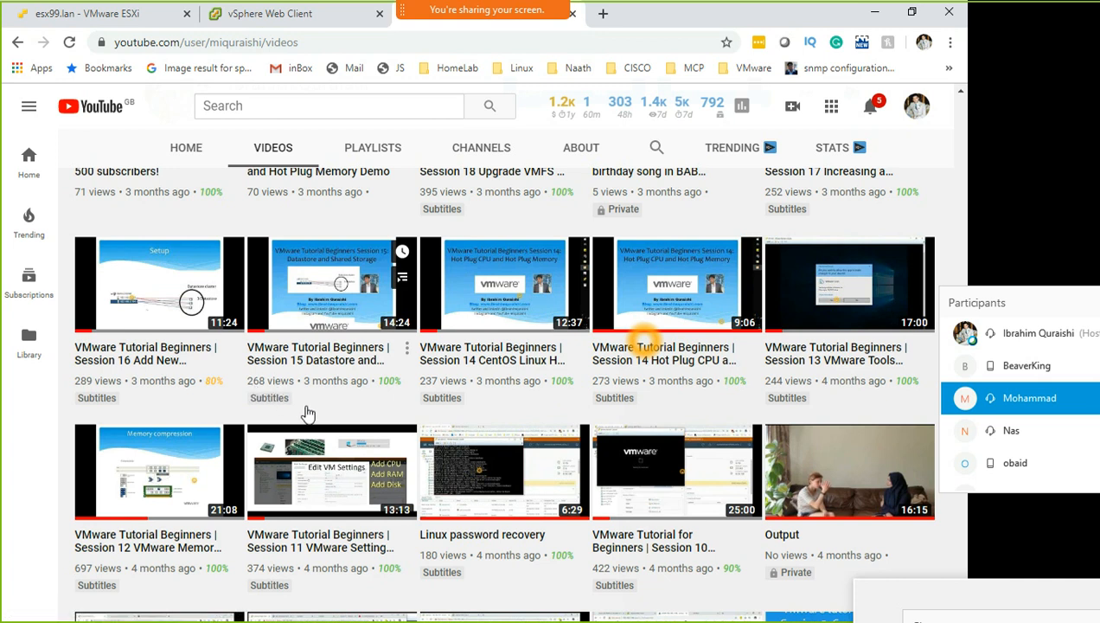
pyautogui.scroll(-2, 550, 480)
pyautogui.scroll(-1, 550, 481)
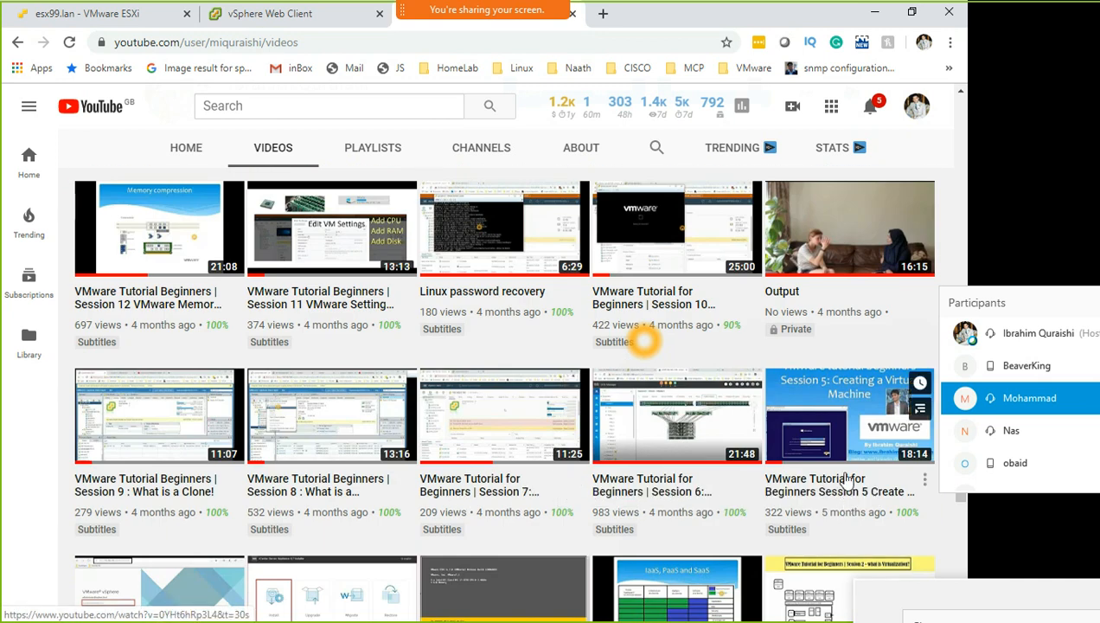
pyautogui.scroll(-1, 579, 503)
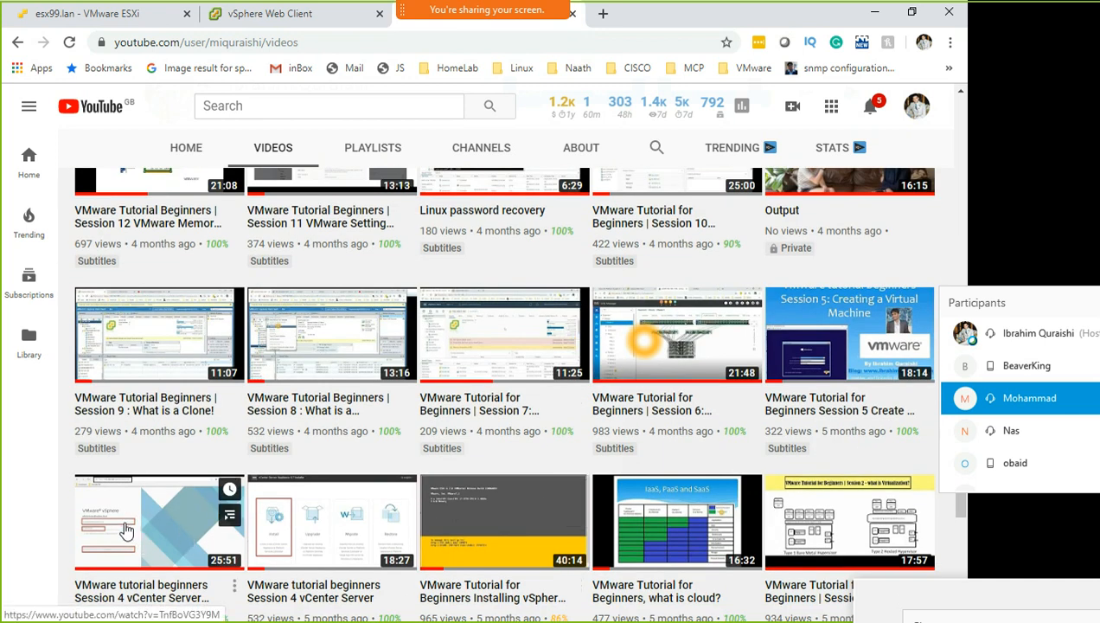
pyautogui.scroll(-1, 176, 476)
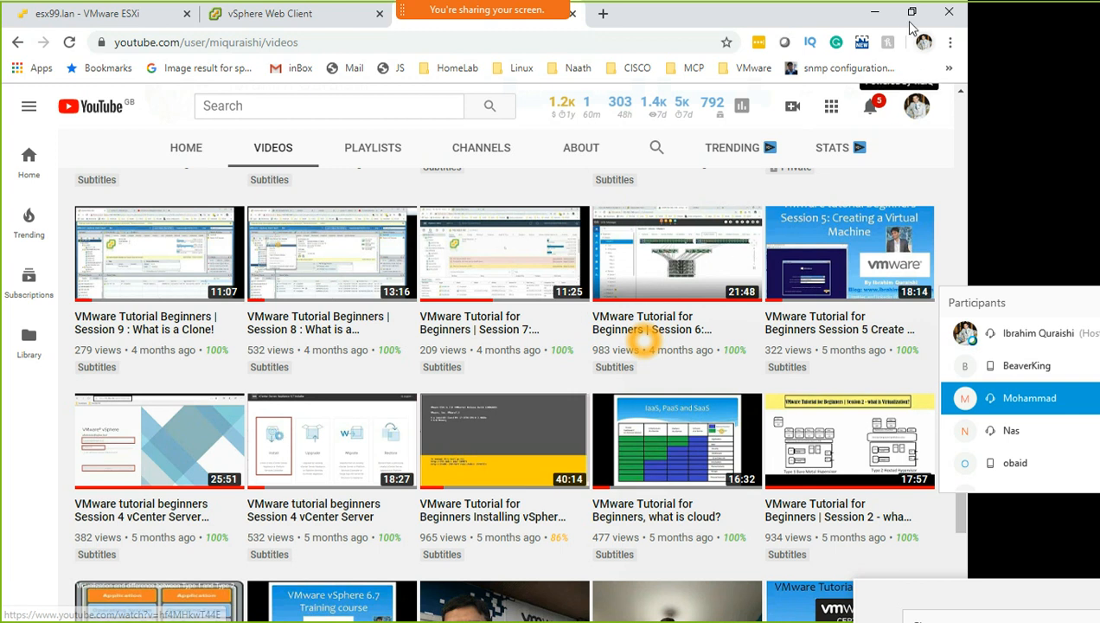
# - Return to the ESXi host client and reposition the test-vm-01 console to bring the whole Windows Setup window into view
pyautogui.click(82, 17)
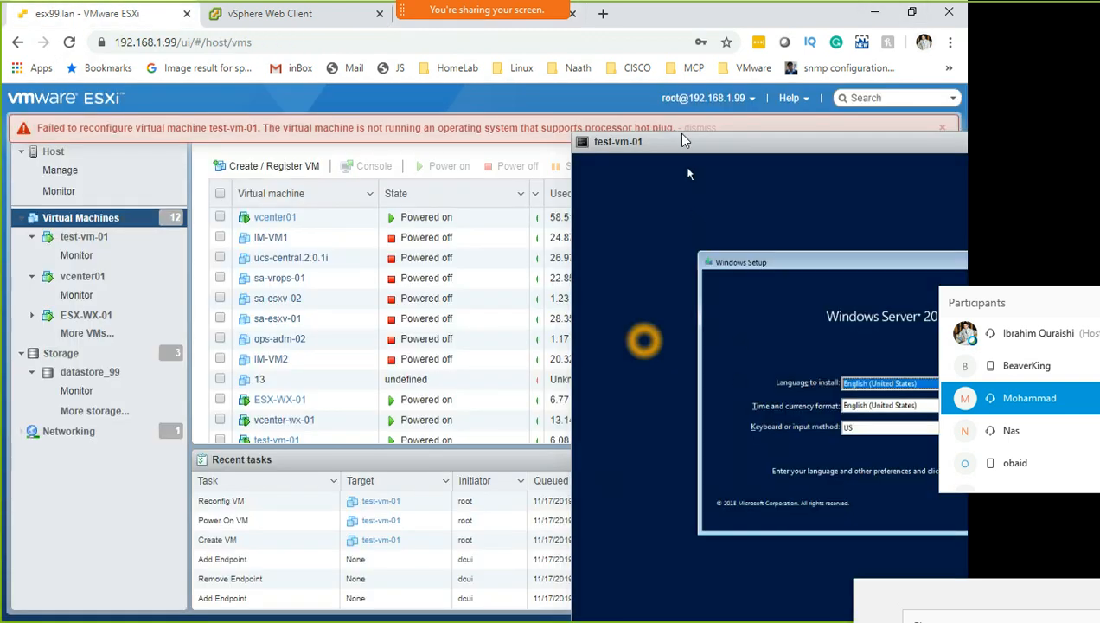
pyautogui.moveTo(681, 140); pyautogui.dragTo(300, 125)
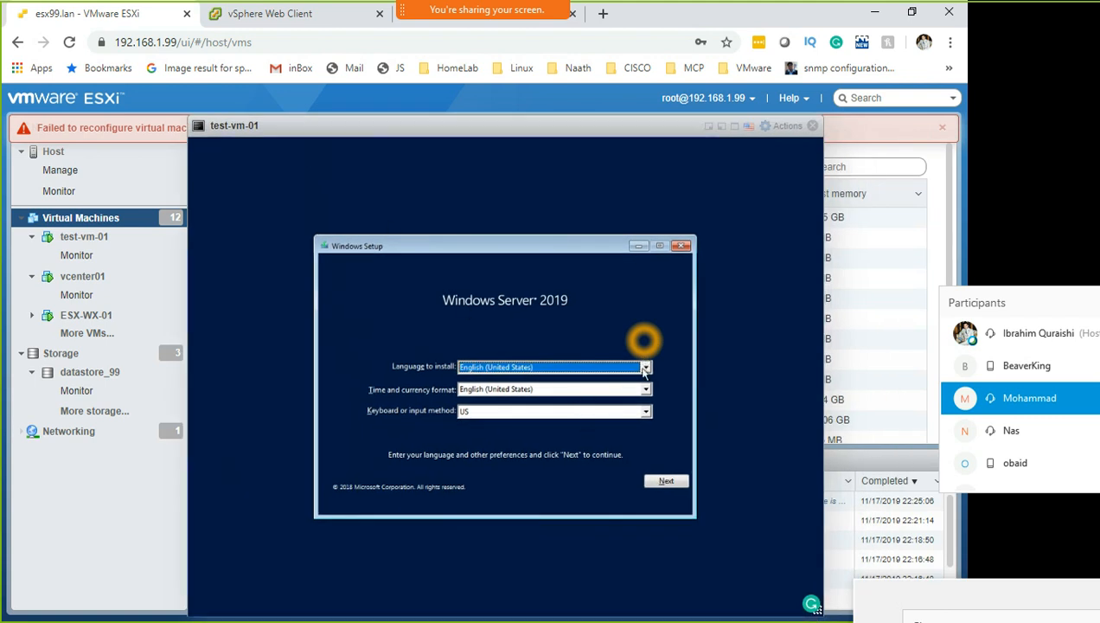
# - Keep English (United States) as the install language, set the time and currency format to English (United Kingdom), and continue Windows Setup
pyautogui.click(558, 370)
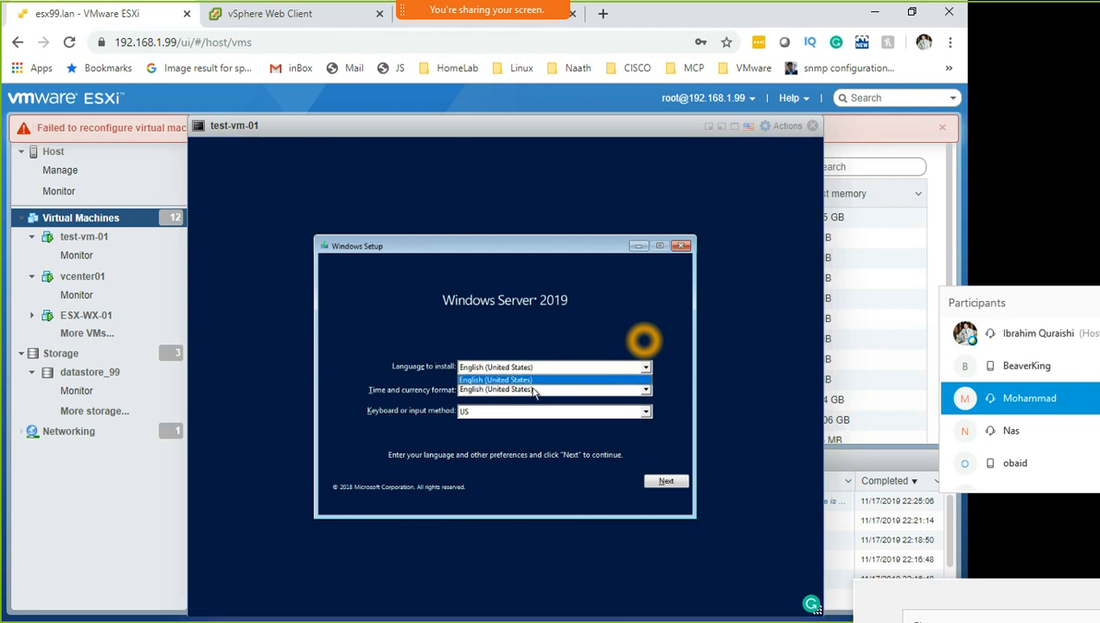
pyautogui.click(527, 379)
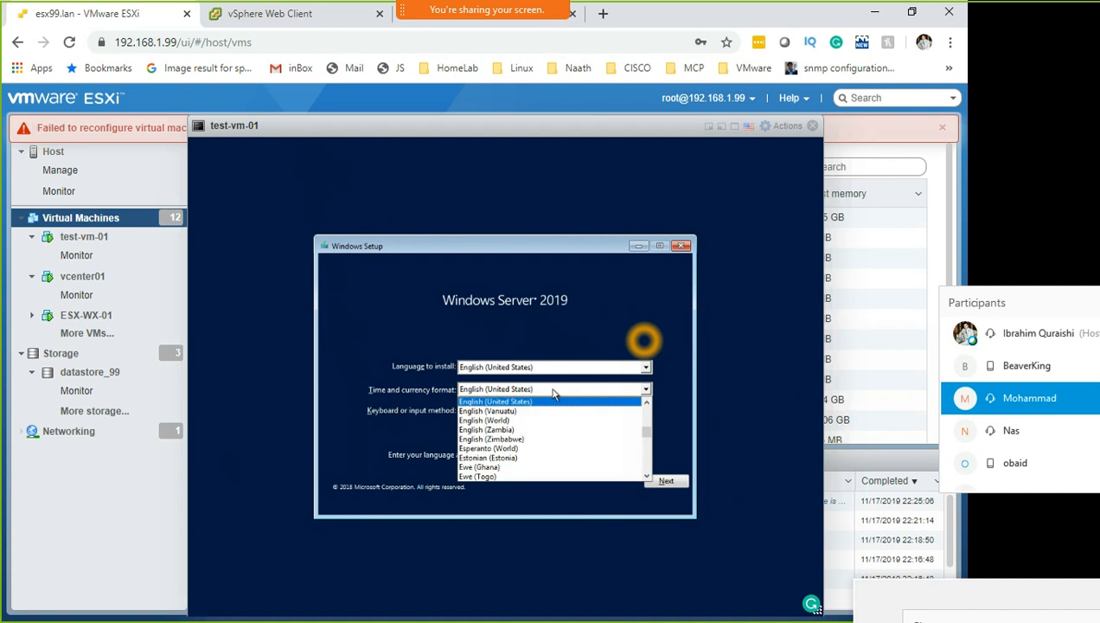
pyautogui.click(645, 403)
pyautogui.click(645, 405)
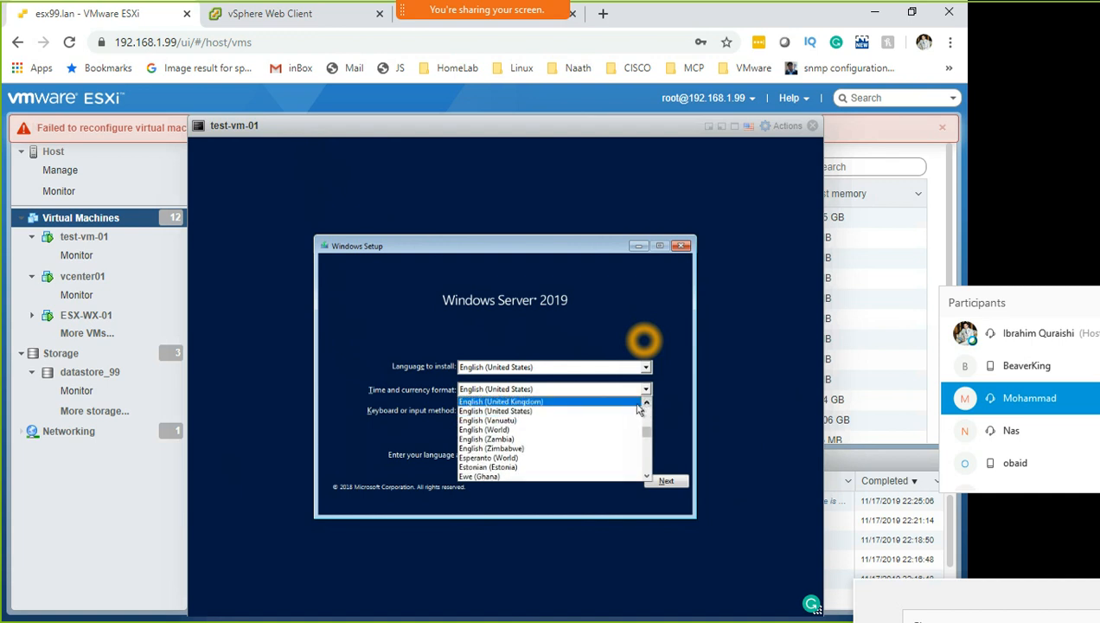
pyautogui.click(599, 418)
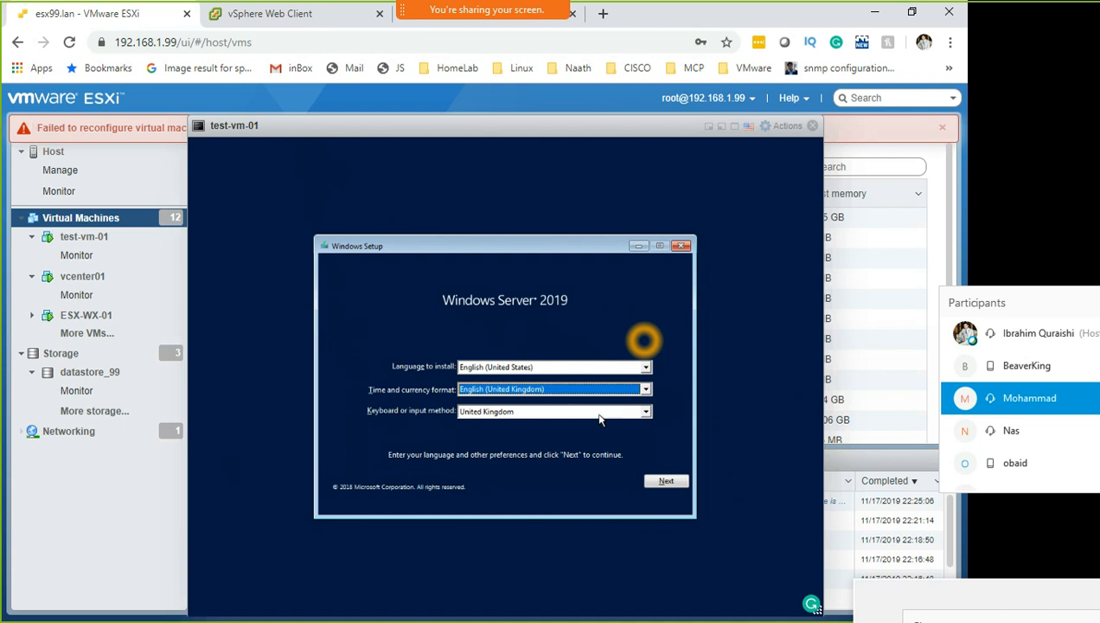
pyautogui.click(667, 480)
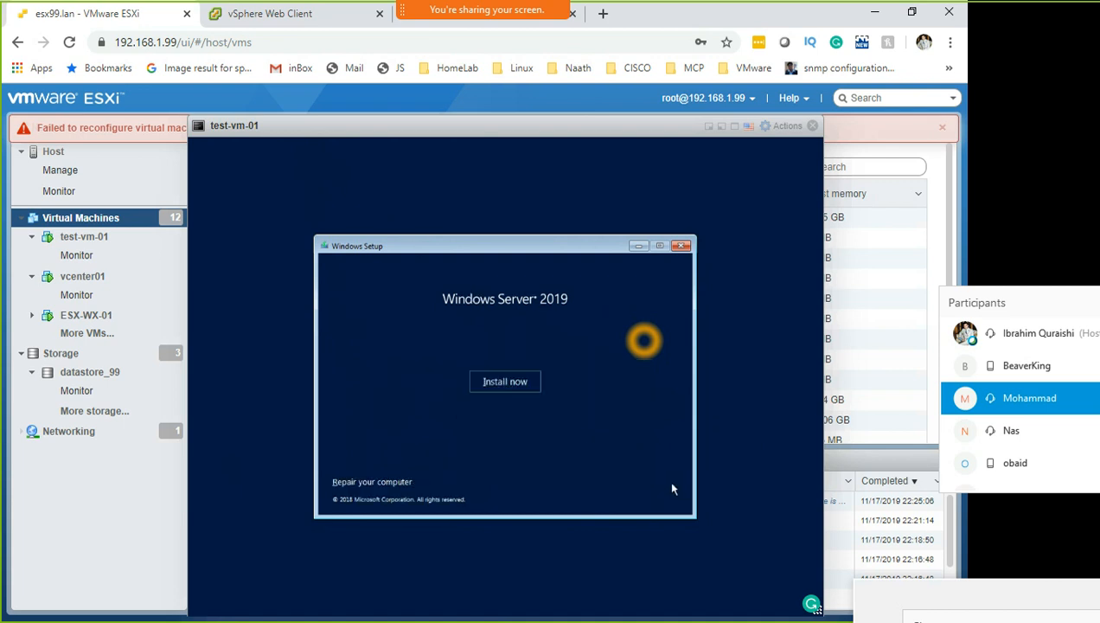
# - Start the installation and choose Windows Server 2019 Standard Evaluation (Desktop Experience) as the operating system, dismissing the Webex meeting time notice
pyautogui.click(506, 385)
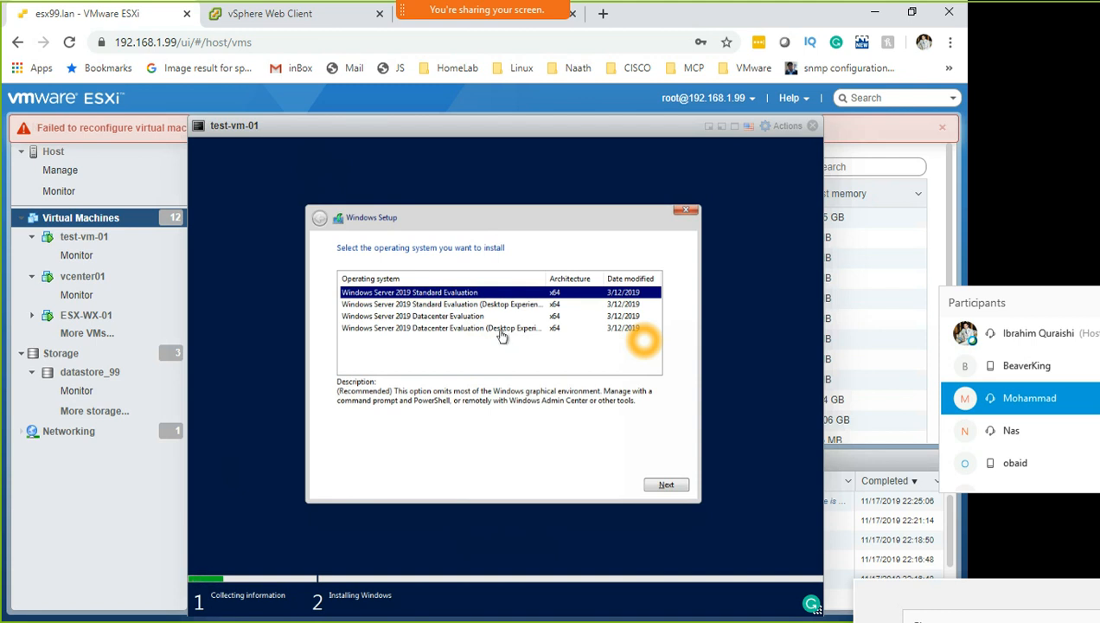
pyautogui.click(483, 305)
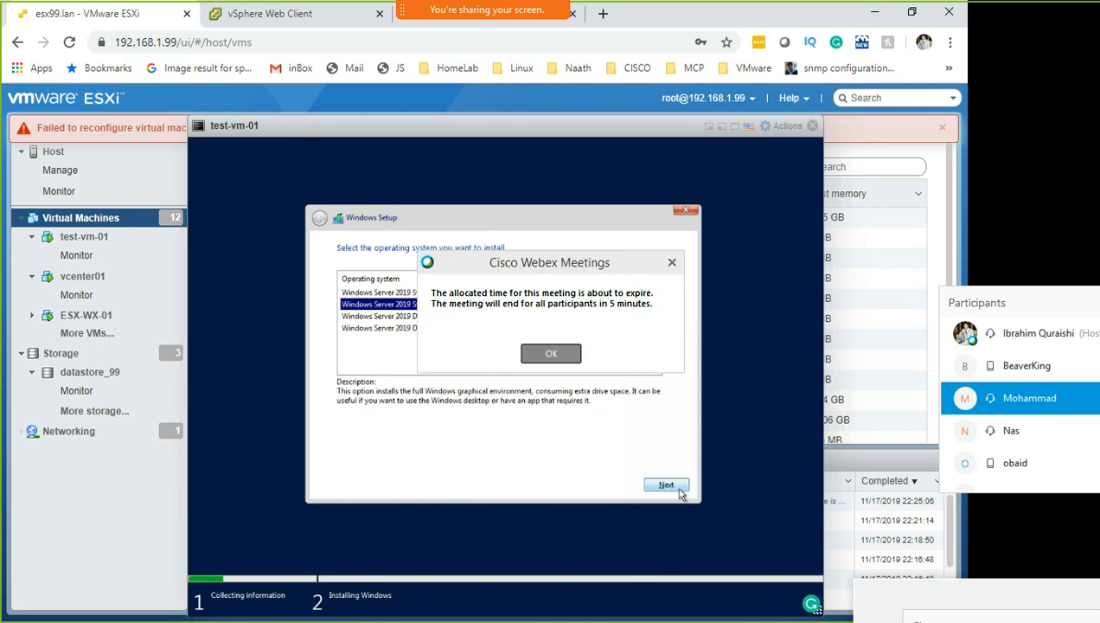
pyautogui.click(566, 356)
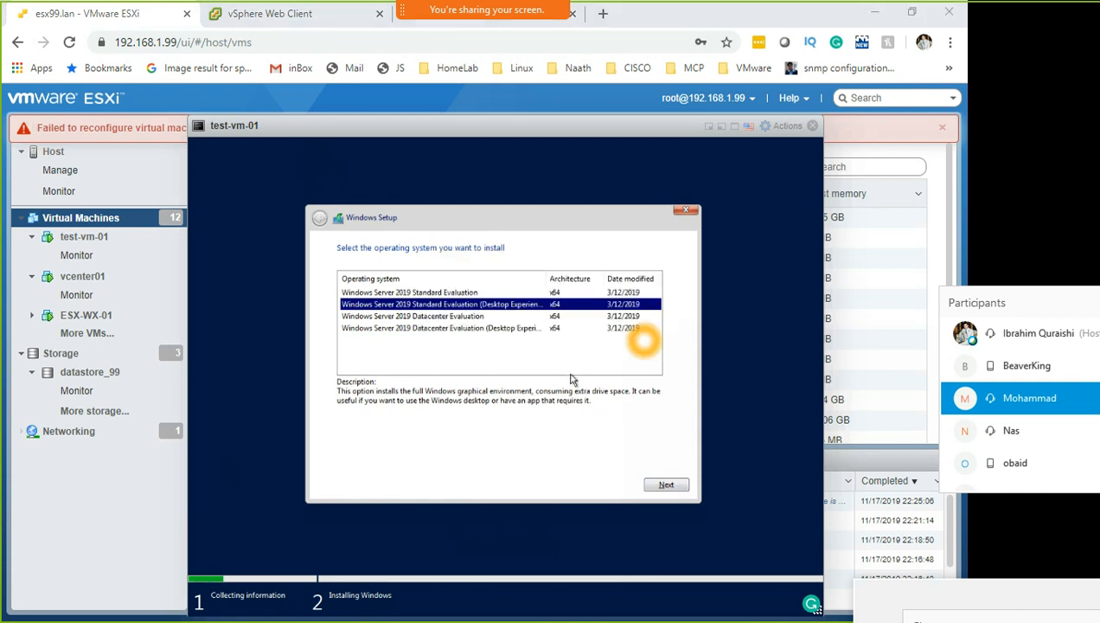
pyautogui.click(669, 481)
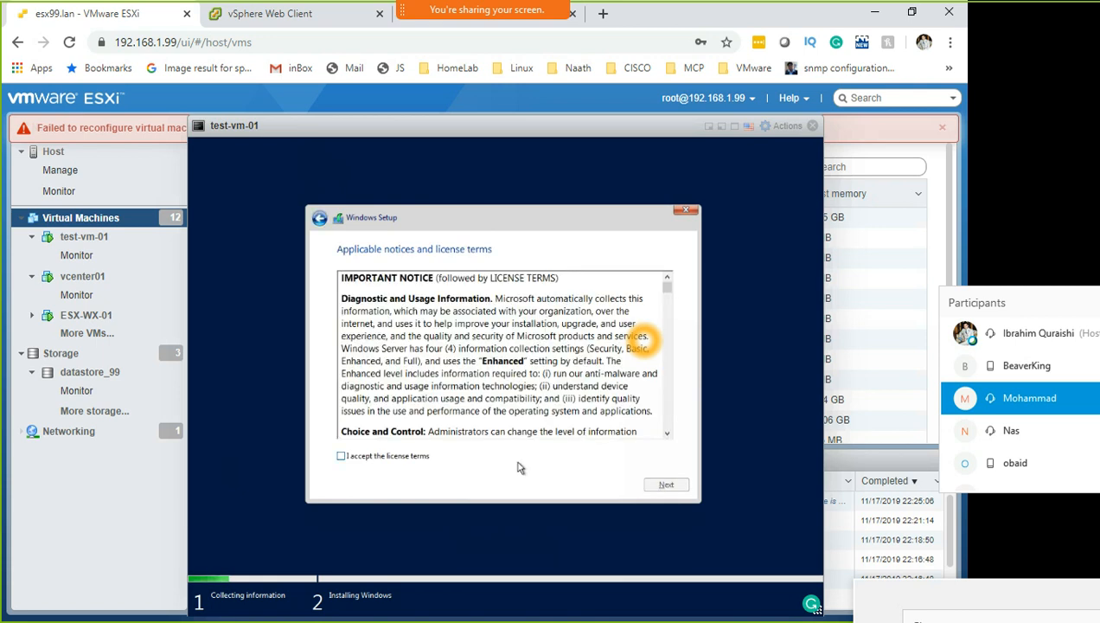
# - Accept the license terms and choose the Custom: Install Windows only (advanced) installation type
pyautogui.click(341, 455)
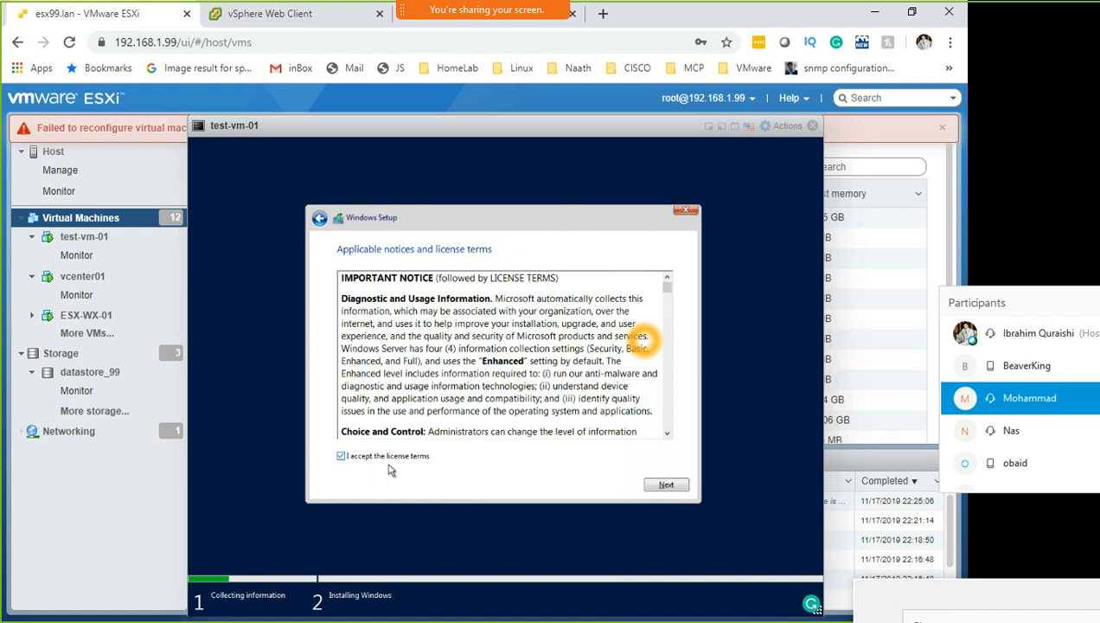
pyautogui.click(669, 486)
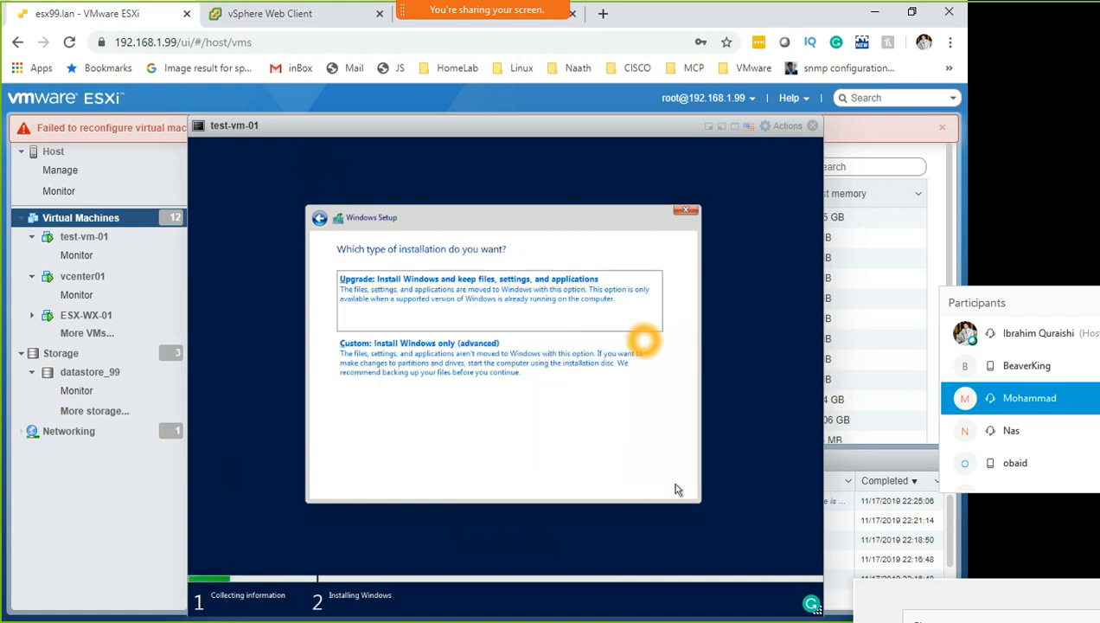
pyautogui.click(577, 350)
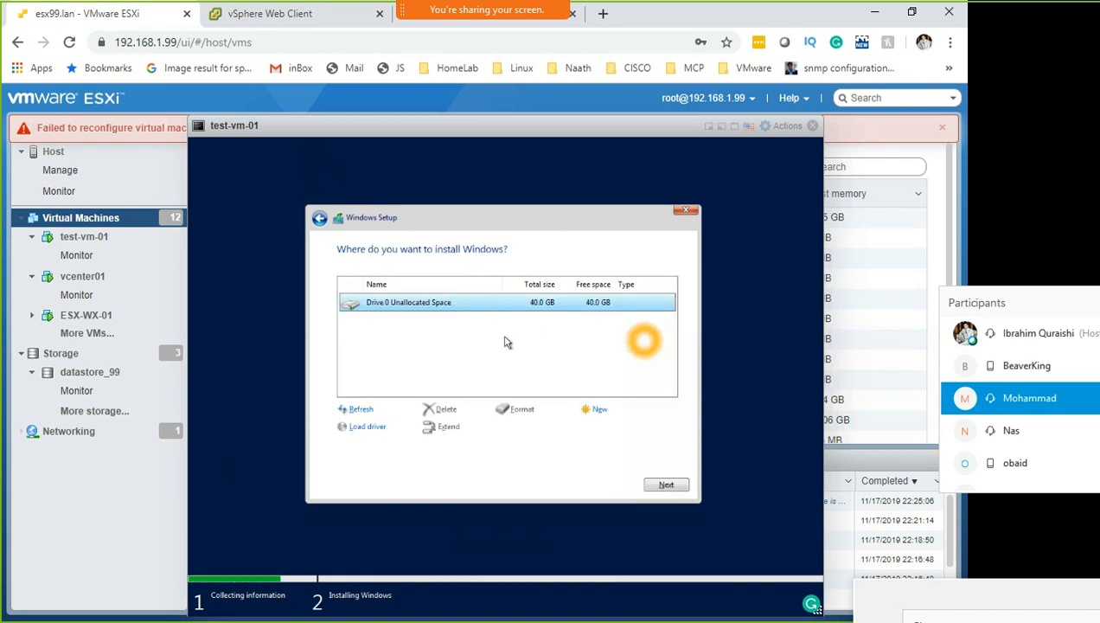
# - Create a partition from all of Drive 0's unallocated space and start installing Windows on Drive 0 Partition 2
pyautogui.click(610, 408)
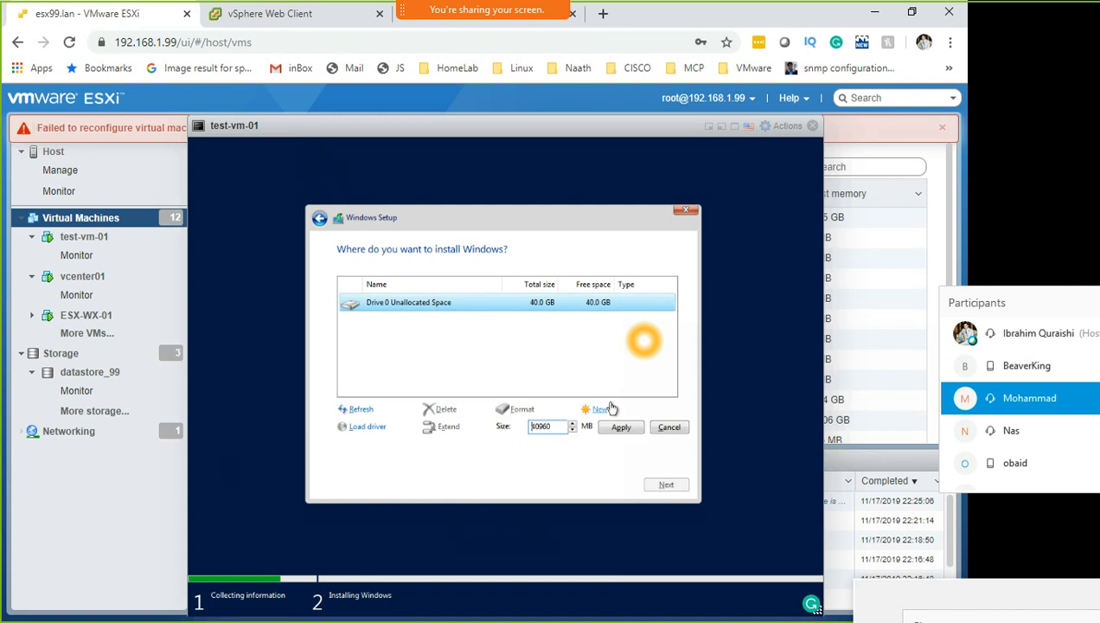
pyautogui.click(619, 429)
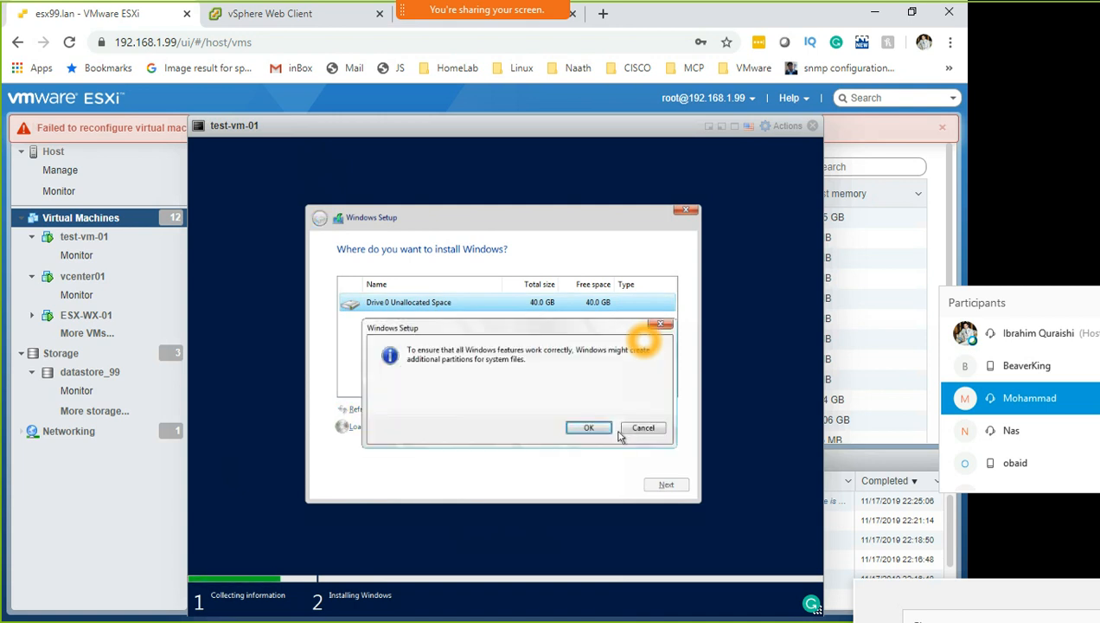
pyautogui.click(595, 428)
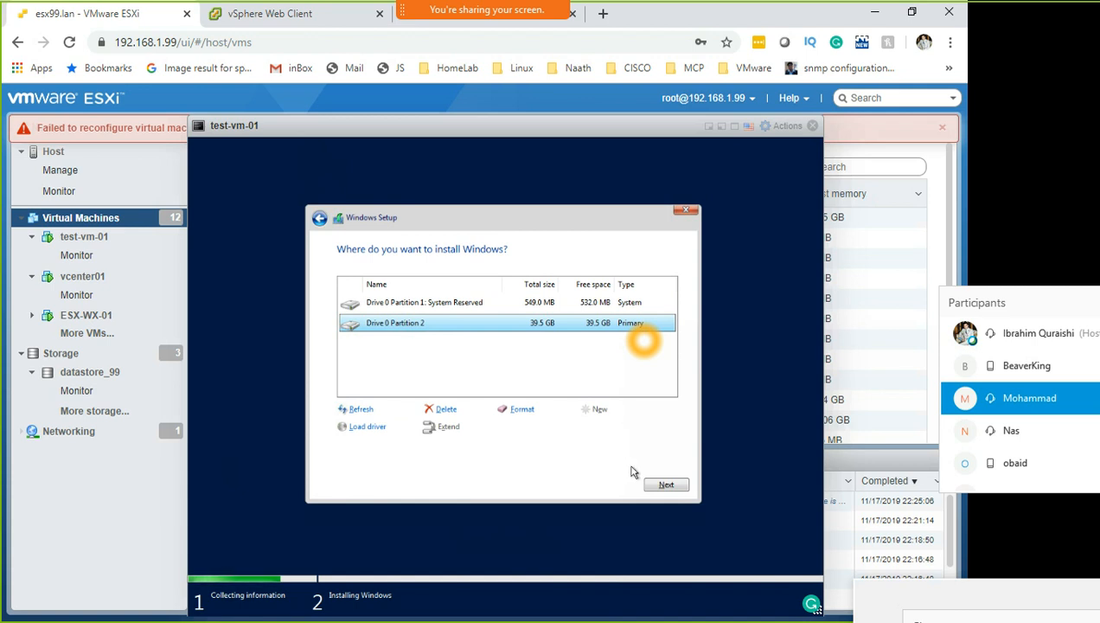
pyautogui.click(666, 485)
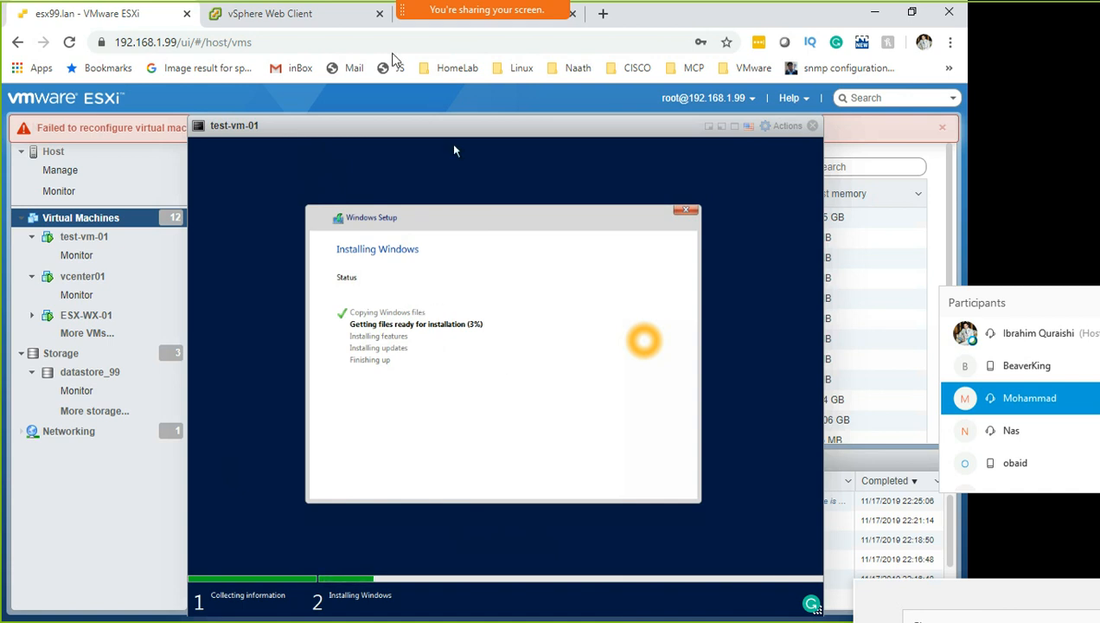
# - Reload the vSphere Web Client from its internal error dialog and allow Flash to run this time
pyautogui.click(350, 25)
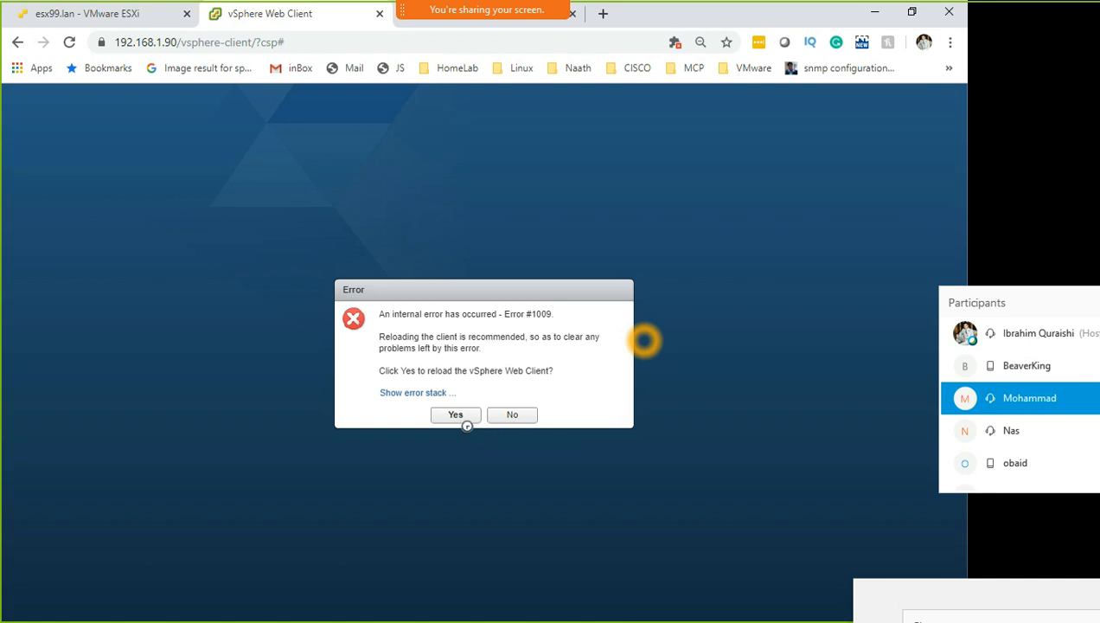
pyautogui.click(458, 415)
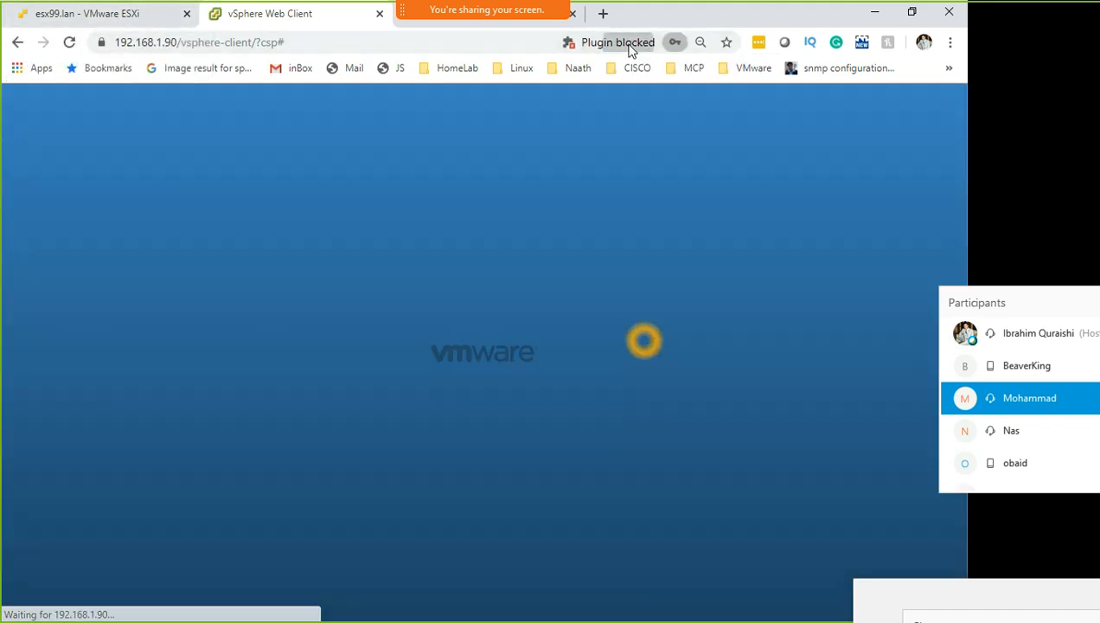
pyautogui.click(628, 43)
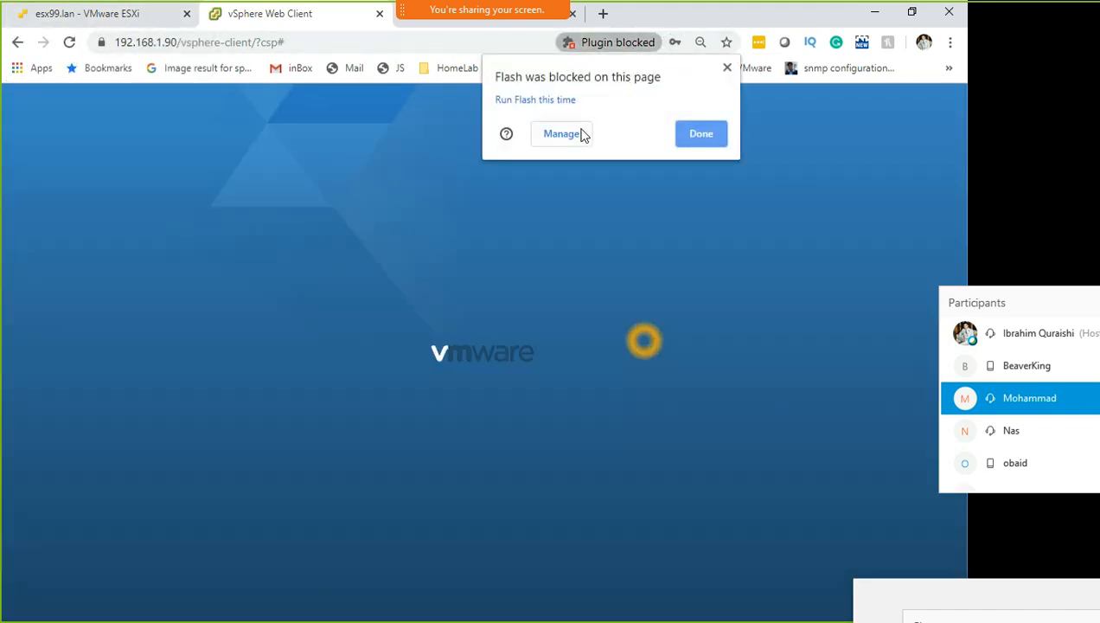
pyautogui.click(563, 100)
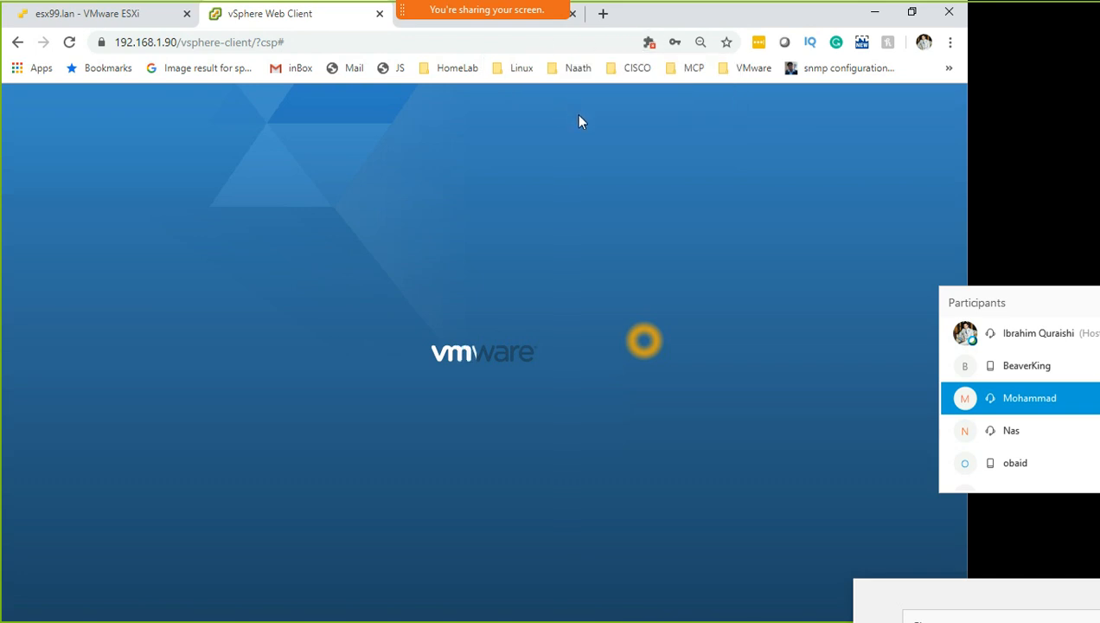
# - Return to the ESXi host client, then move the Webex participants panel higher and extend it to show more participants
pyautogui.click(128, 19)
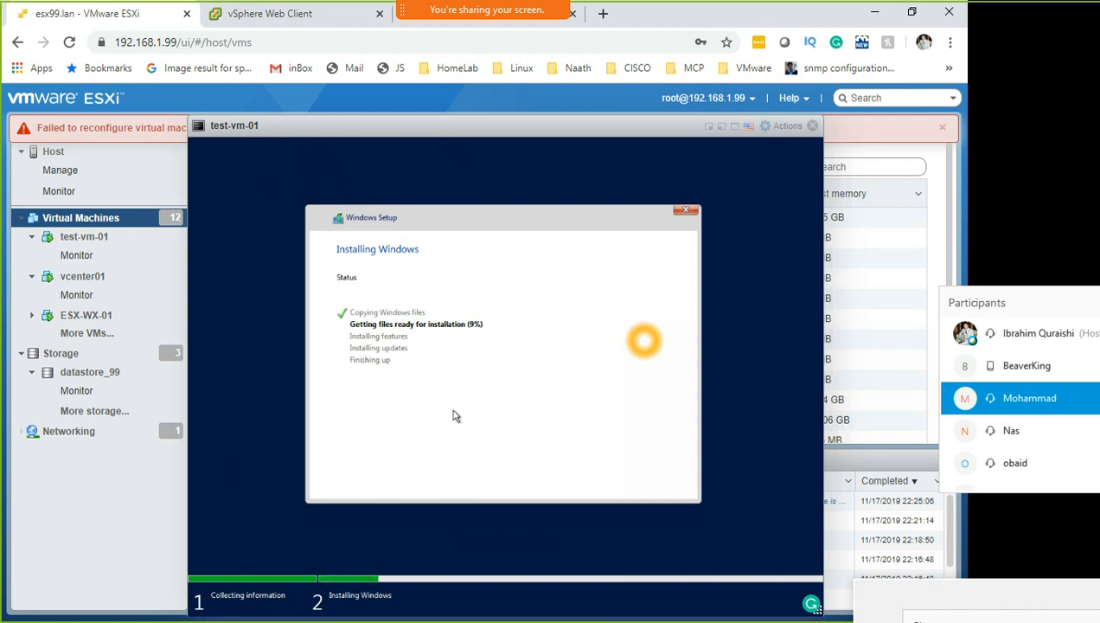
pyautogui.moveTo(994, 304); pyautogui.dragTo(955, 176)
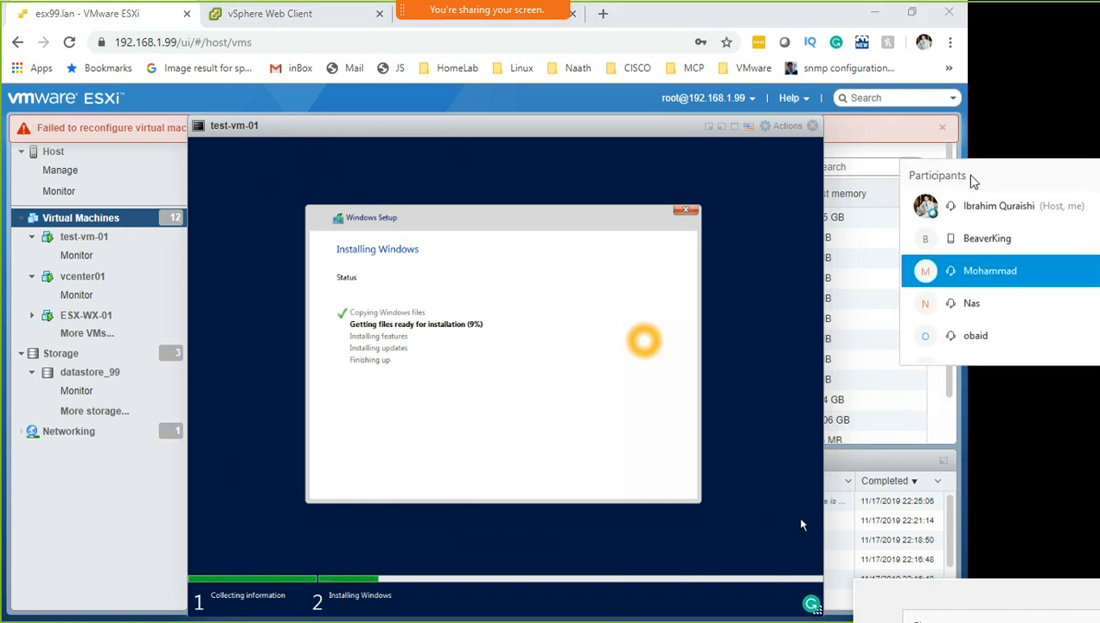
pyautogui.moveTo(1023, 365); pyautogui.dragTo(1030, 490)
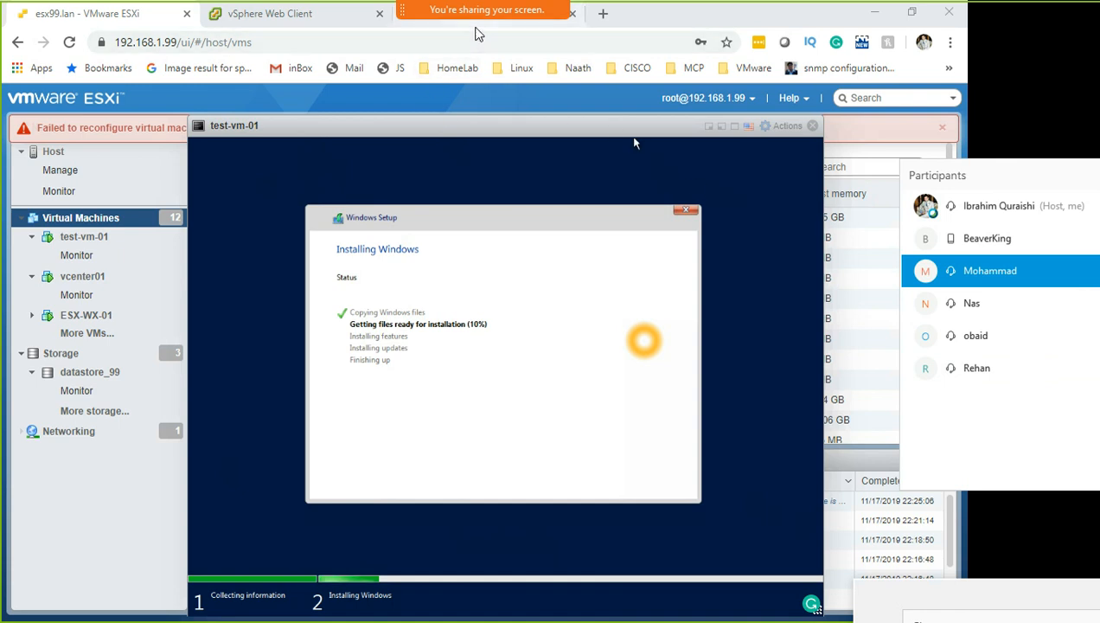
# - Open the video "VMware Tutorial for Beginners | Session 2 - what is Virtualization?" from the YouTube channel's uploads and pause it
pyautogui.click(475, 29)
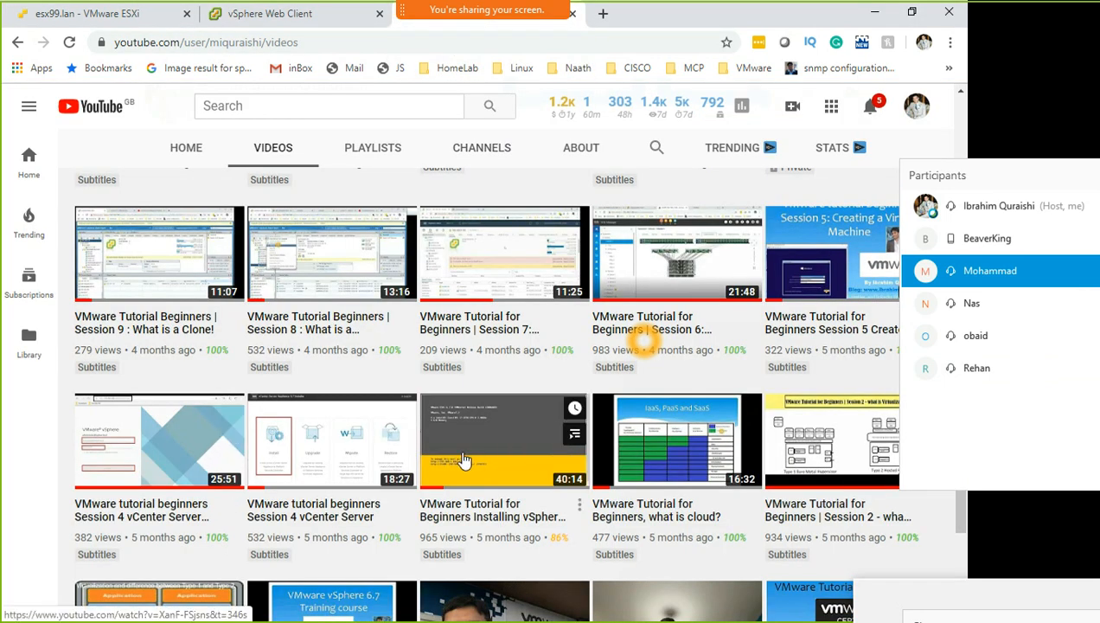
pyautogui.scroll(-2, 464, 459)
pyautogui.scroll(2, 464, 463)
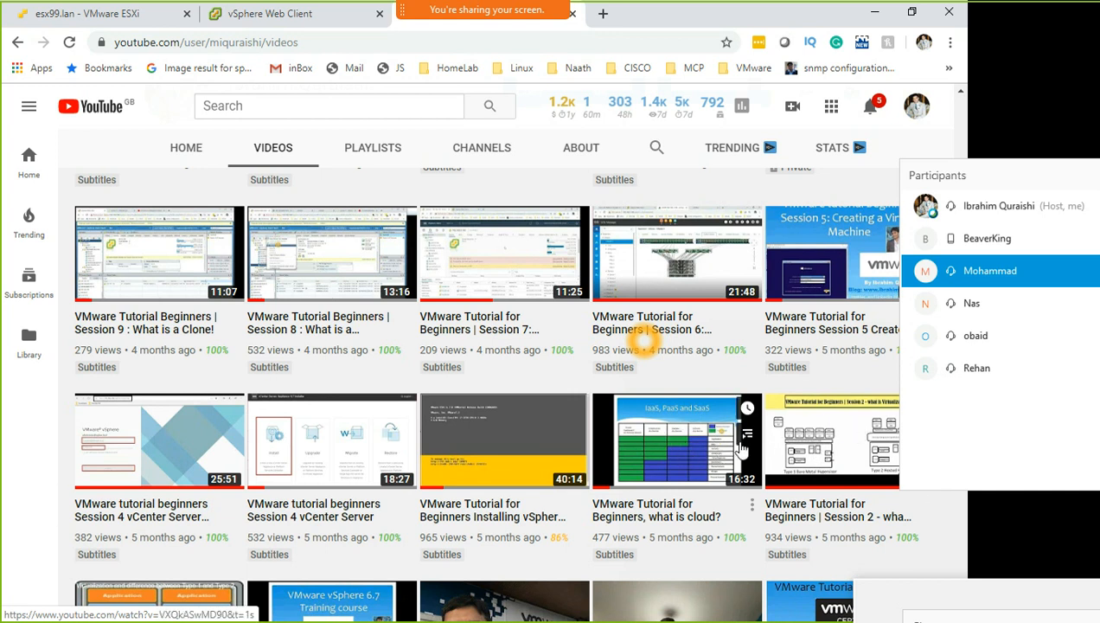
pyautogui.click(825, 441)
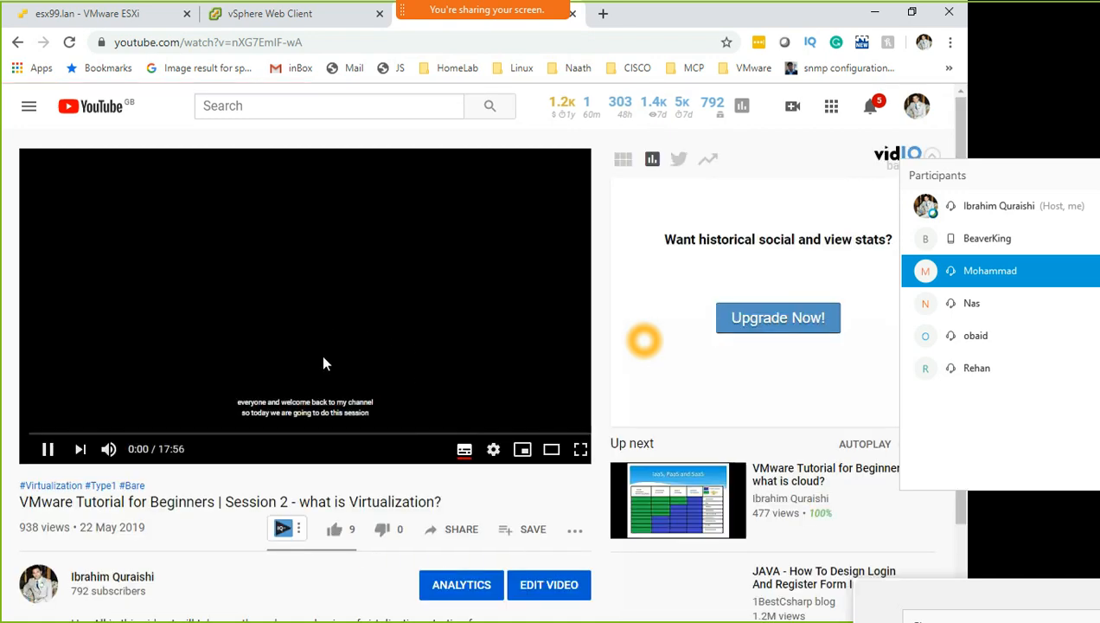
pyautogui.click(324, 339)
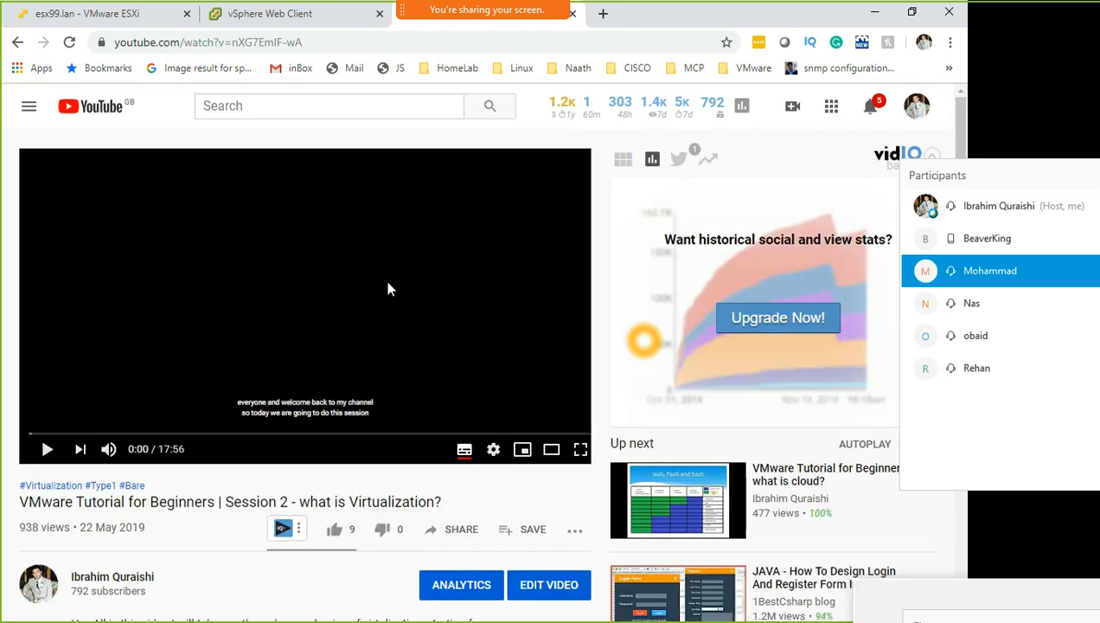
# - Copy the Session 2 video's share link and close the sharing dialog, moving the Webex participant video window out of the way
pyautogui.click(464, 533)
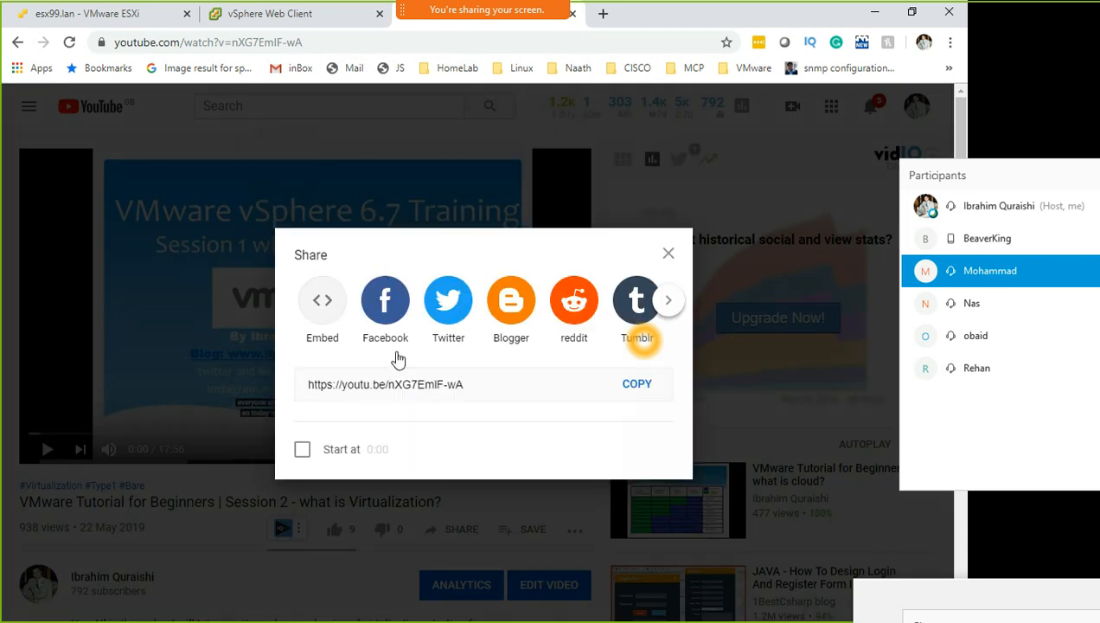
pyautogui.click(637, 385)
pyautogui.moveTo(969, 588); pyautogui.dragTo(853, 185)
pyautogui.click(669, 252)
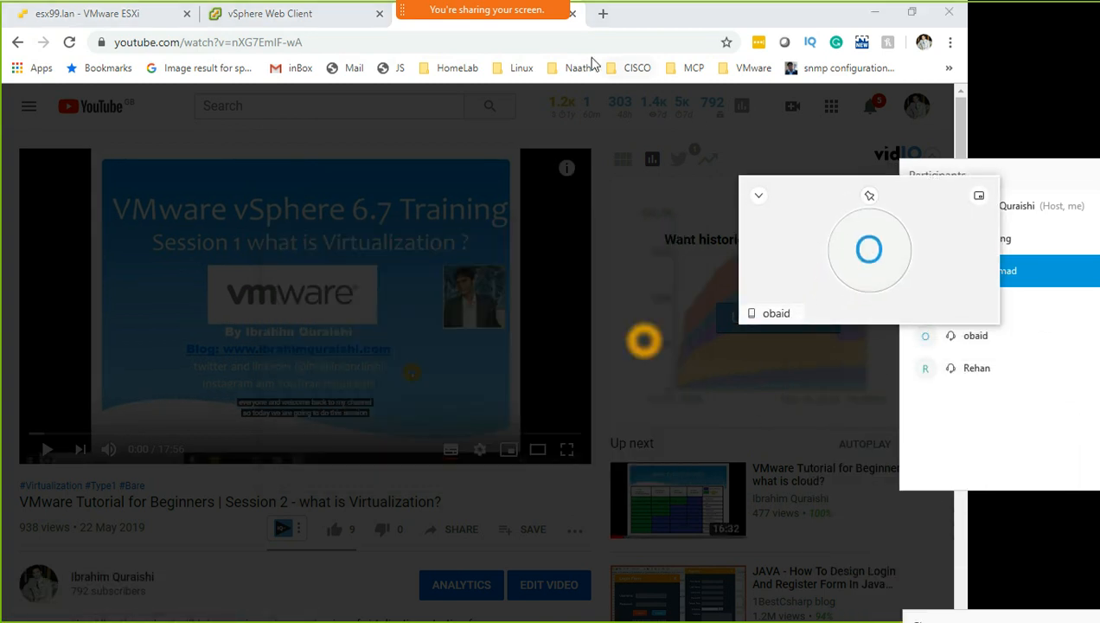
# - Send the copied video link to Everyone in the Webex meeting chat, followed by the message "what is virtualization"
pyautogui.moveTo(516, 11)
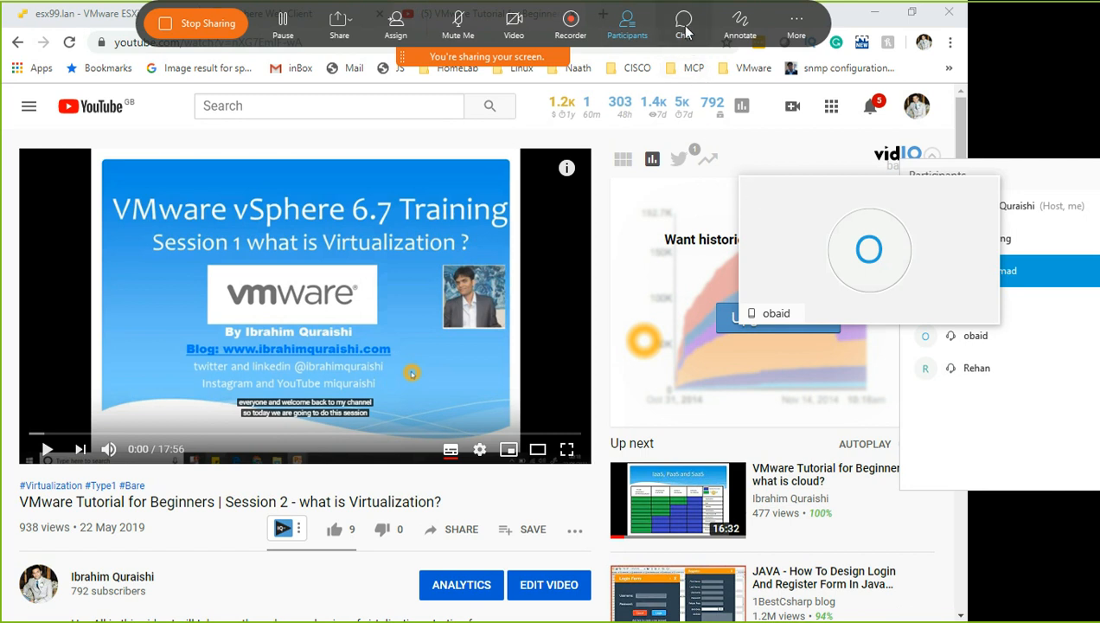
pyautogui.click(687, 22)
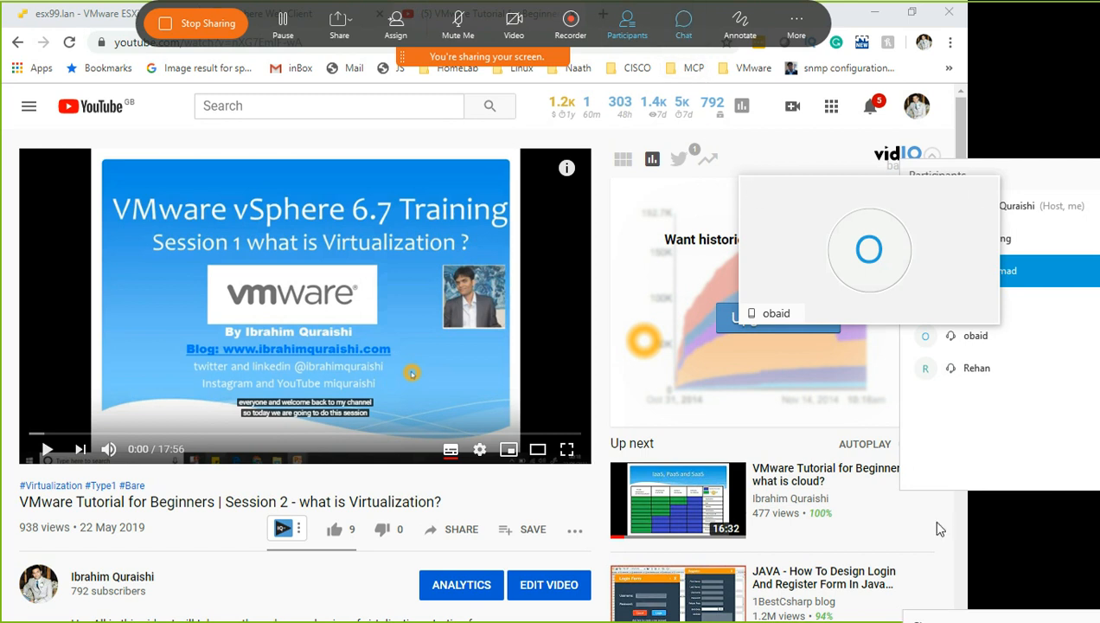
pyautogui.click(876, 369)
pyautogui.hotkey('ctrl', 'v')
pyautogui.press('Return')
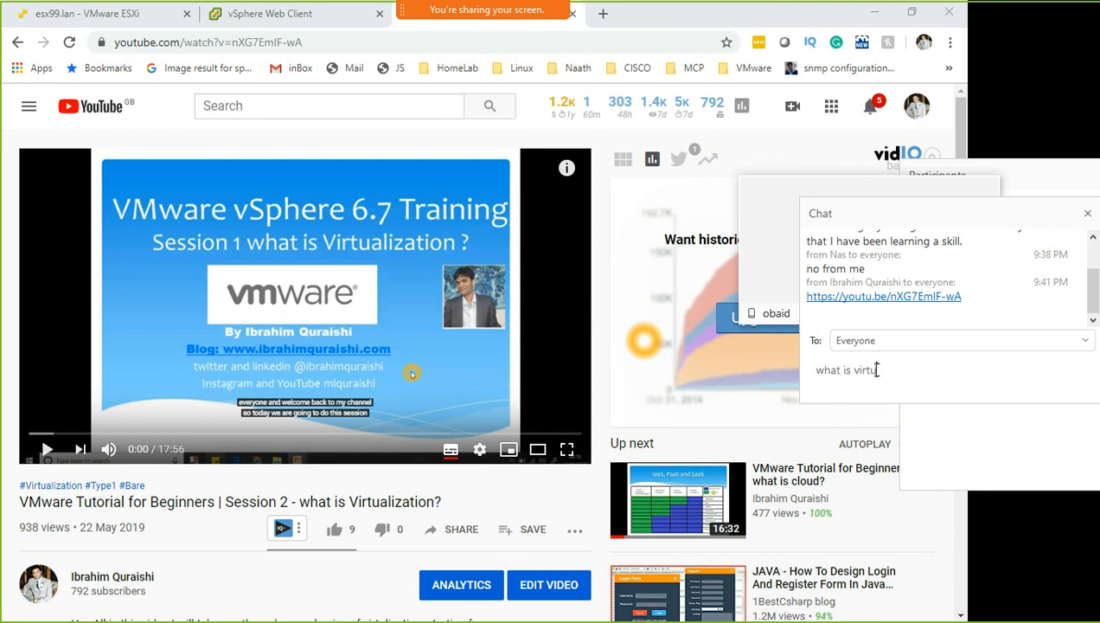
pyautogui.press('Return')
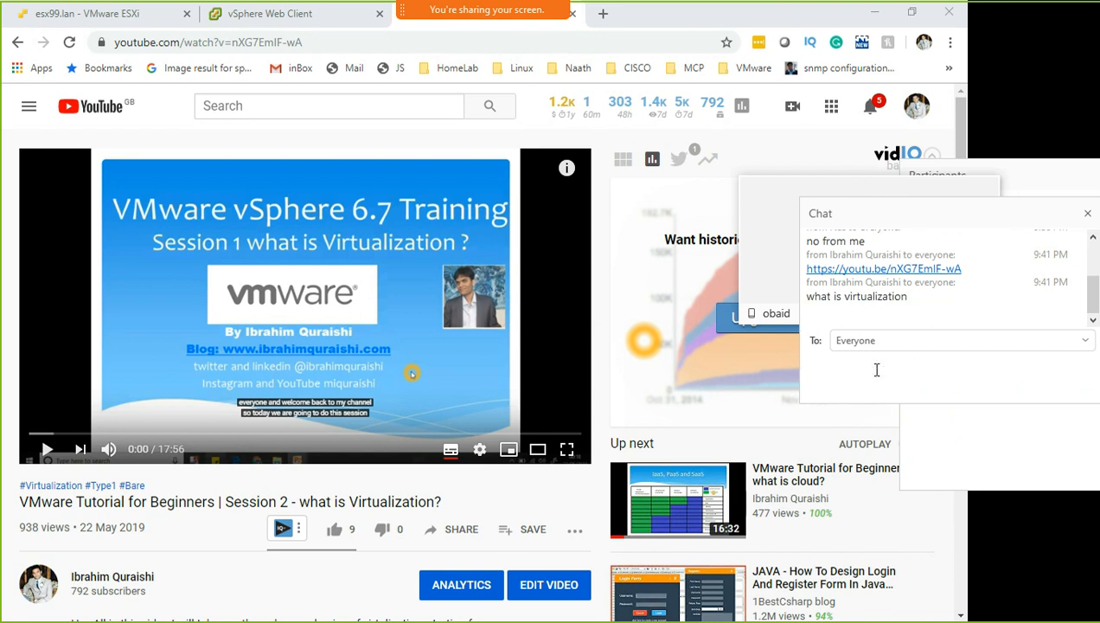
# - Go back to the YouTube channel's uploaded videos and dismiss the Webex meeting-ended notice
pyautogui.click(17, 42)
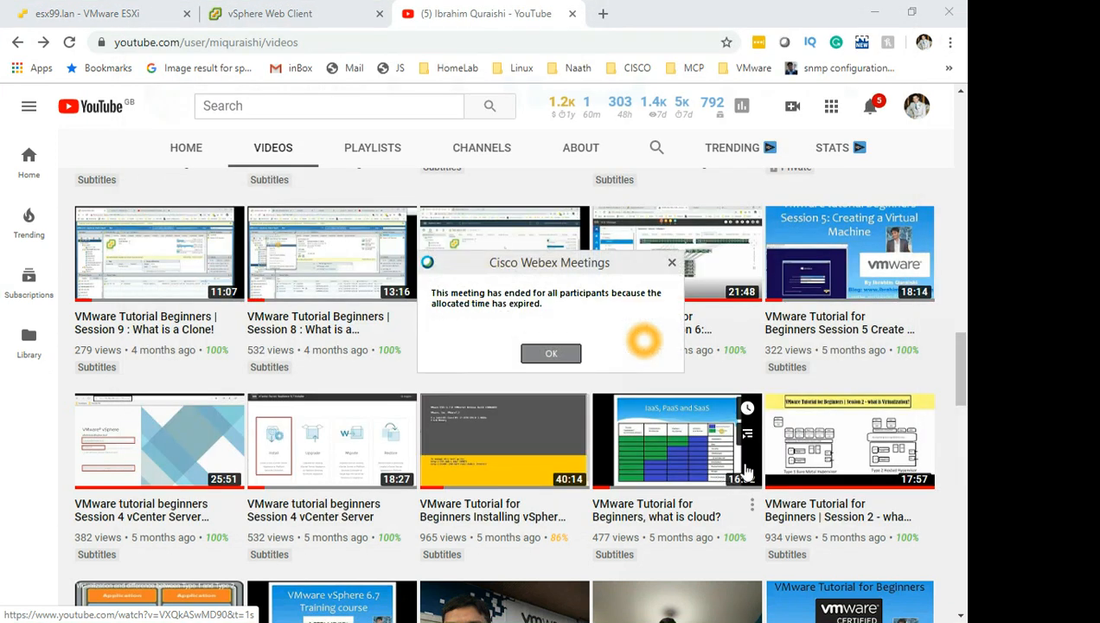
pyautogui.click(551, 354)
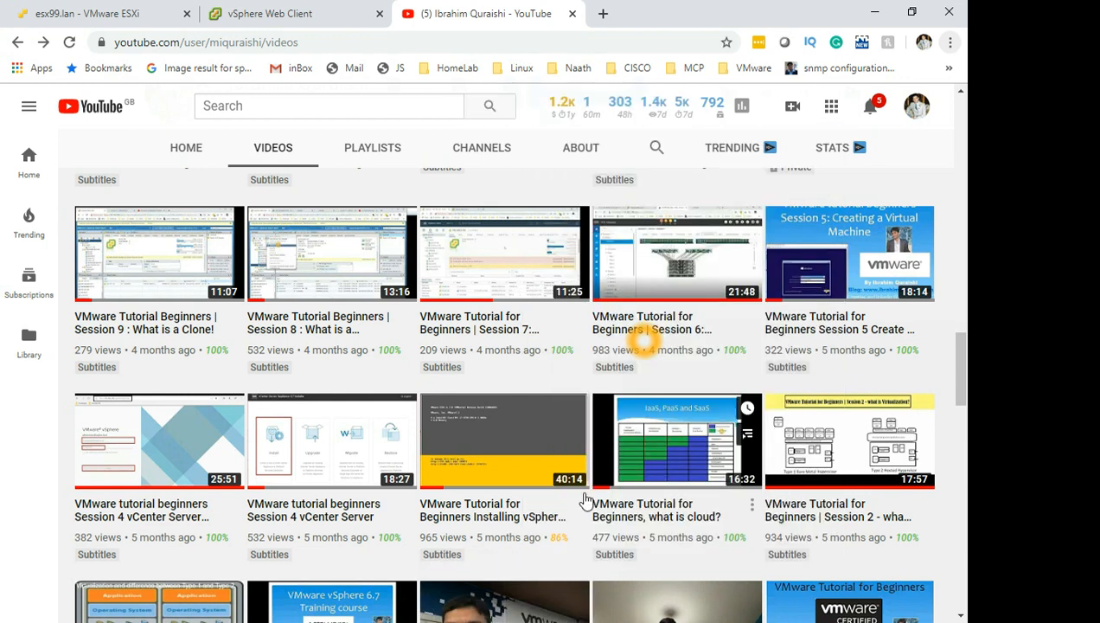
# - Start the scheduled Webex meeting "Introduction VMware vSphere Install and Configure" and move the self-view video away from the meeting controls
pyautogui.press('super')
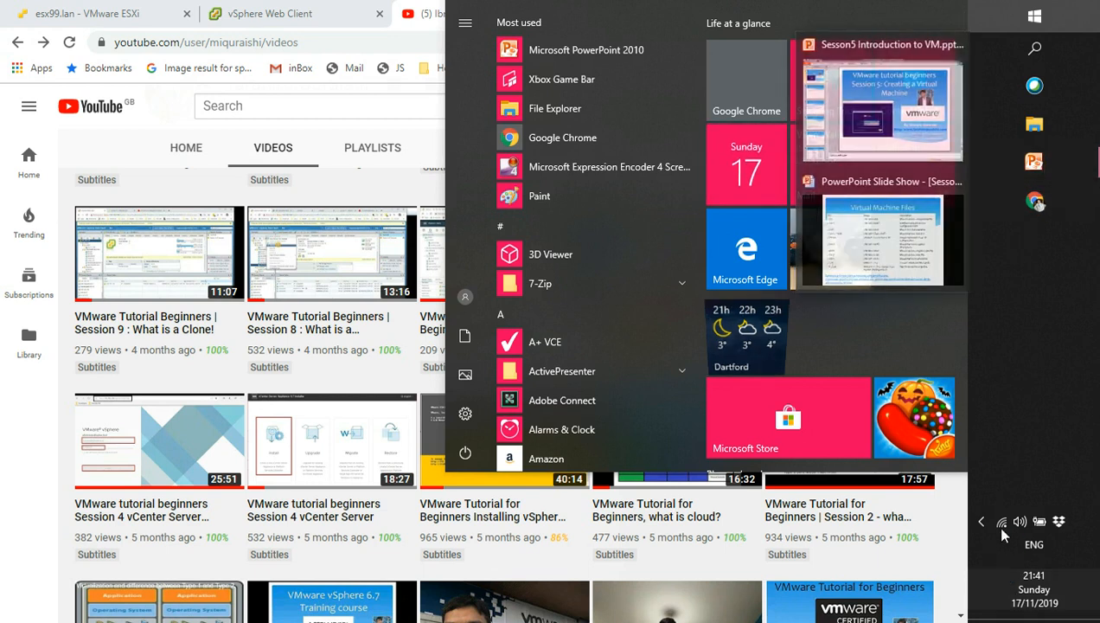
pyautogui.click(979, 520)
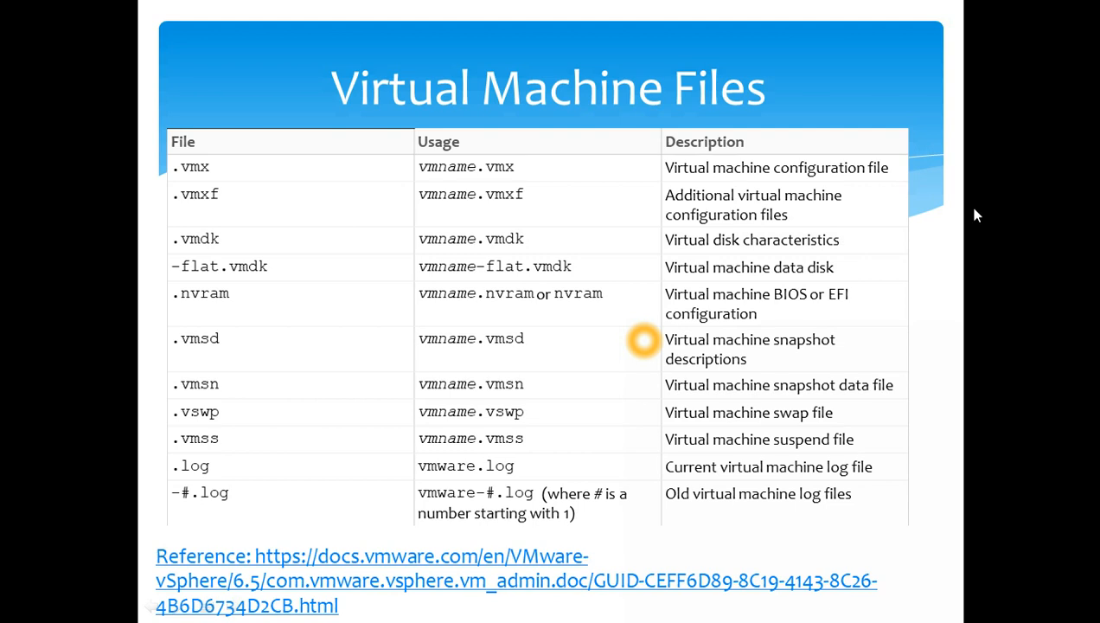
pyautogui.hotkey('alt', 'Tab')
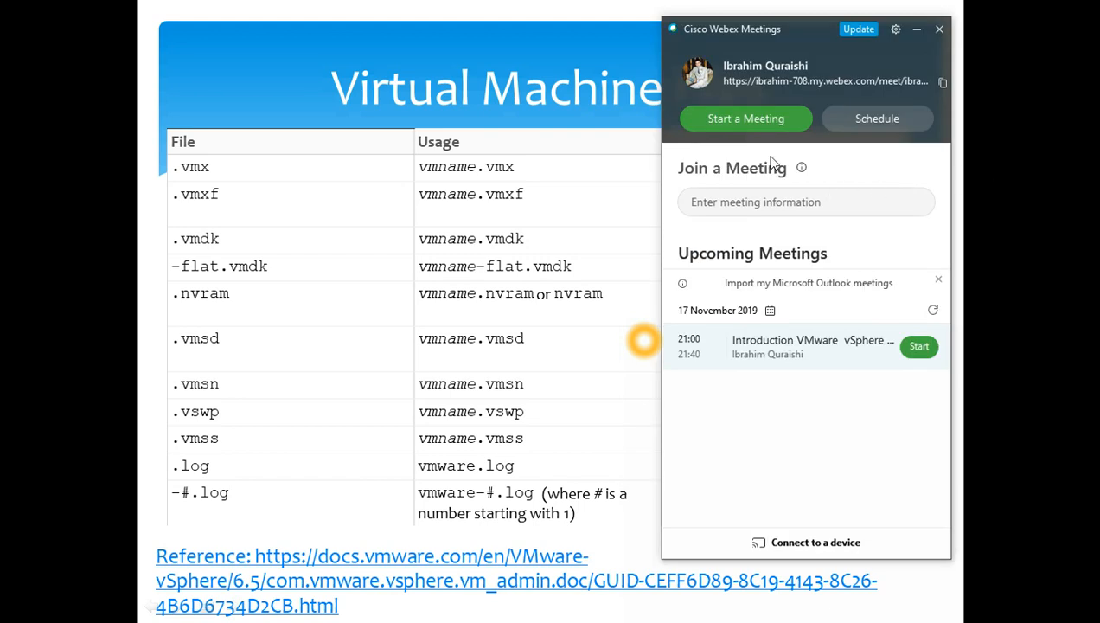
pyautogui.click(932, 348)
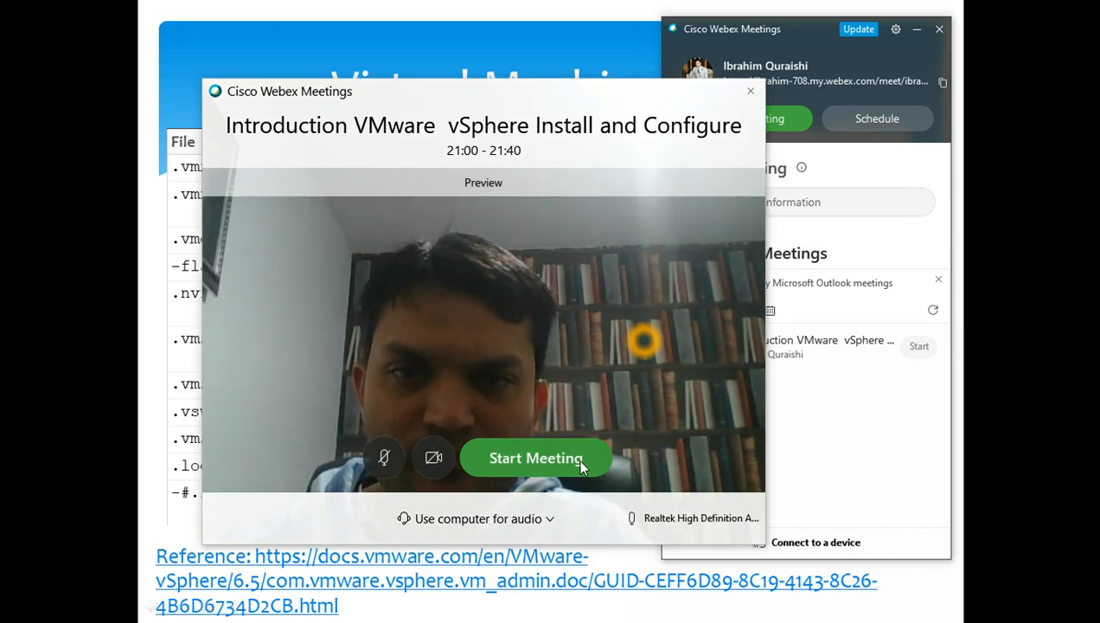
pyautogui.click(580, 462)
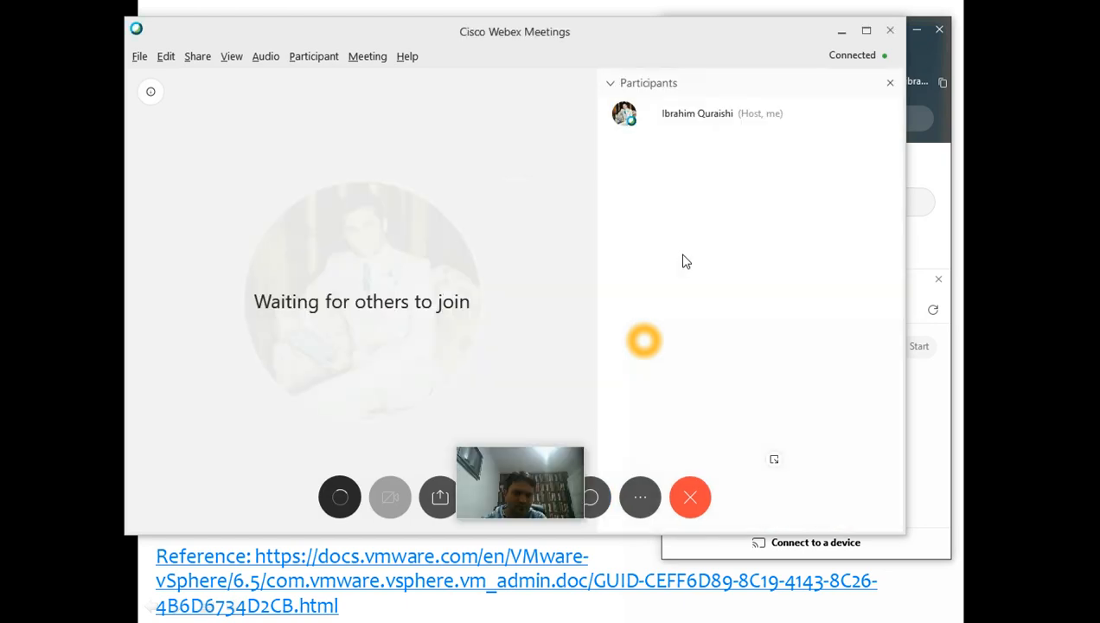
pyautogui.moveTo(514, 489); pyautogui.dragTo(129, 546)
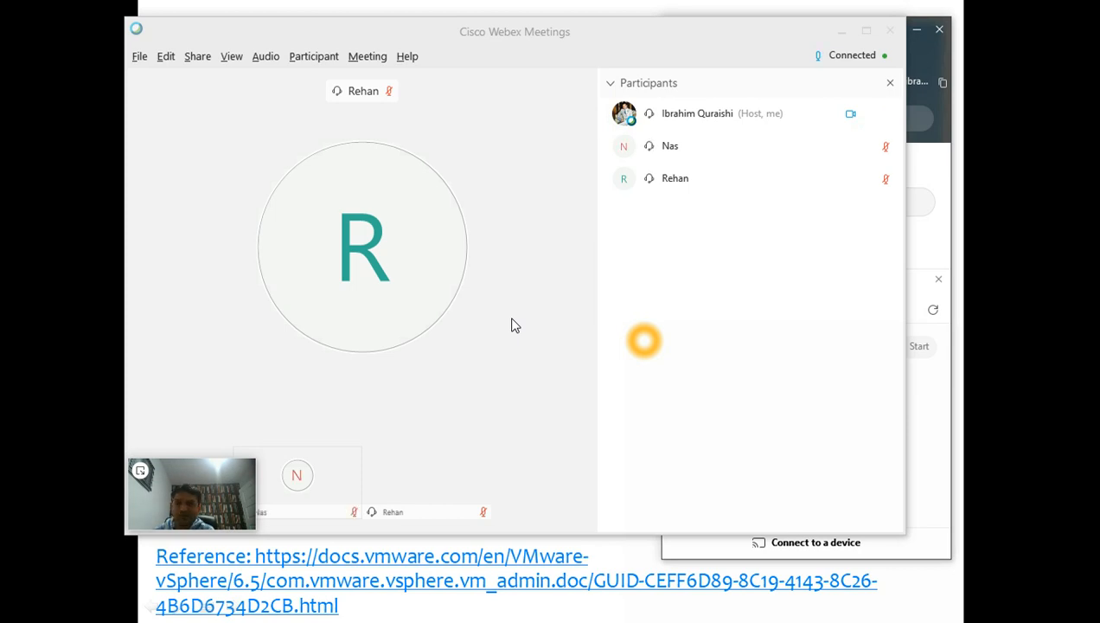
# - Minimize the Webex meeting window and close the Webex home window so the slide show is unobstructed
pyautogui.moveTo(811, 148)
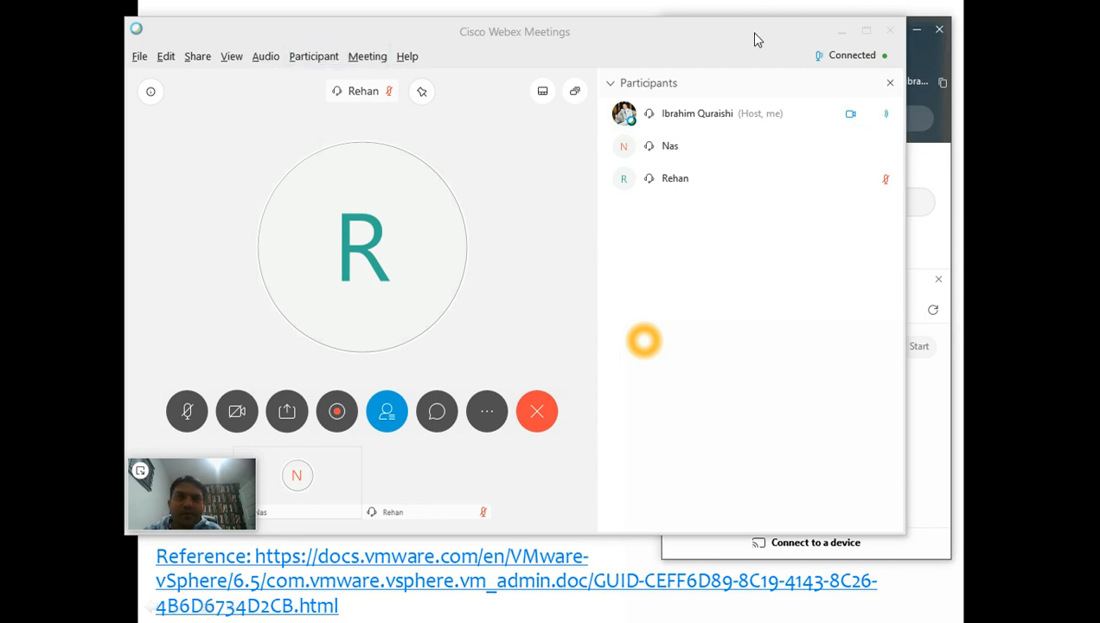
pyautogui.click(841, 32)
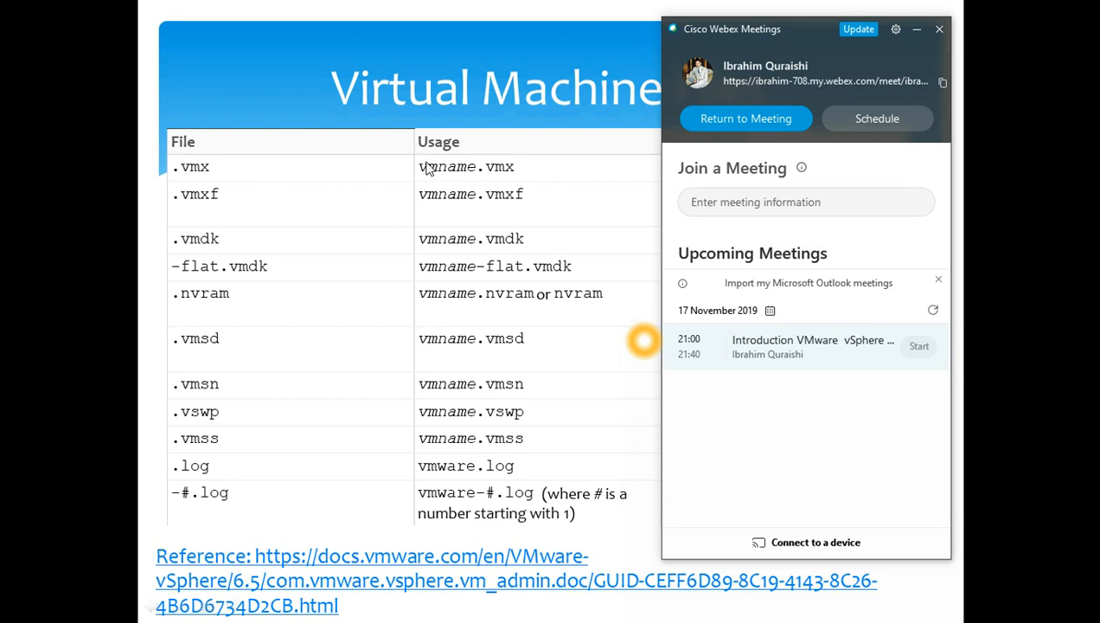
pyautogui.click(442, 369)
pyautogui.click(936, 33)
pyautogui.hotkey('alt', 'Tab')
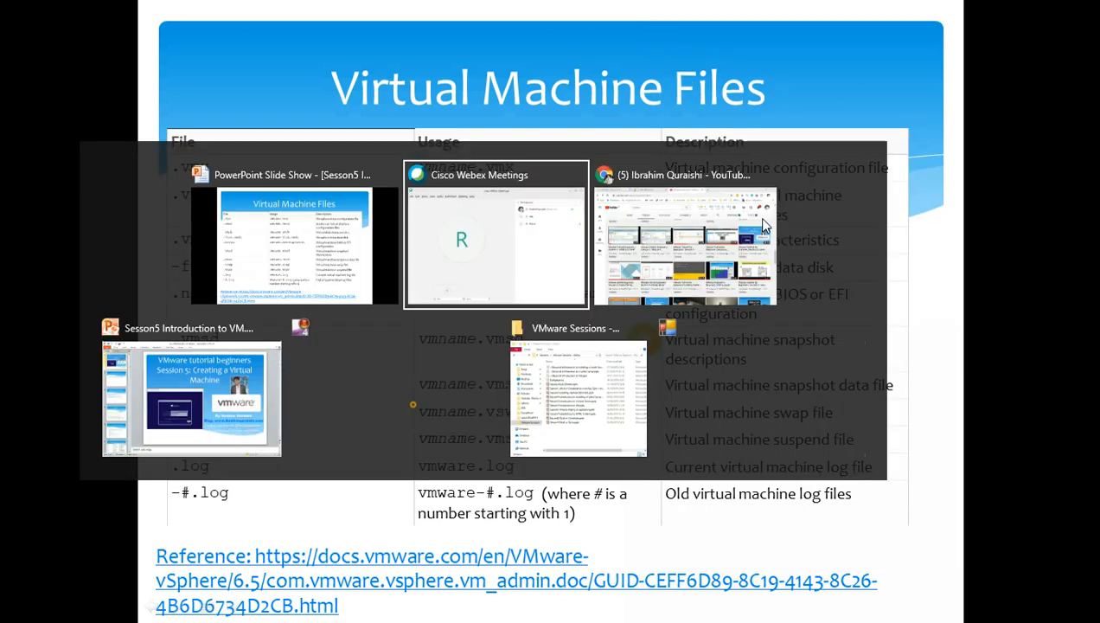
pyautogui.click(758, 218)
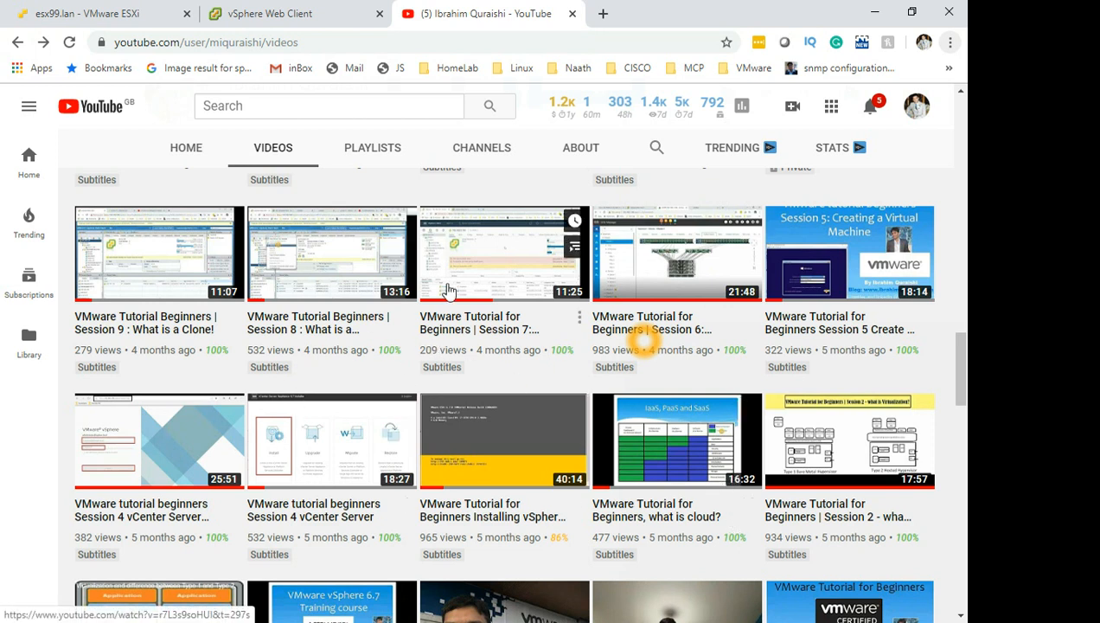
pyautogui.hotkey('alt', 'Tab')
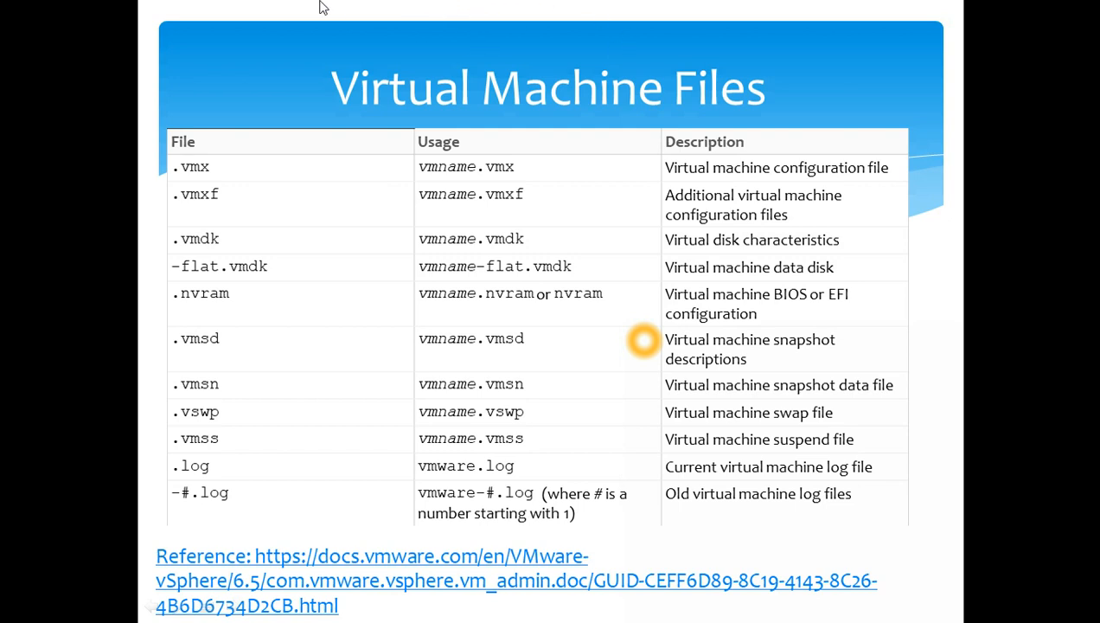
# - Return to the Webex meeting window and share Screen 1 with the participants
pyautogui.press('super')
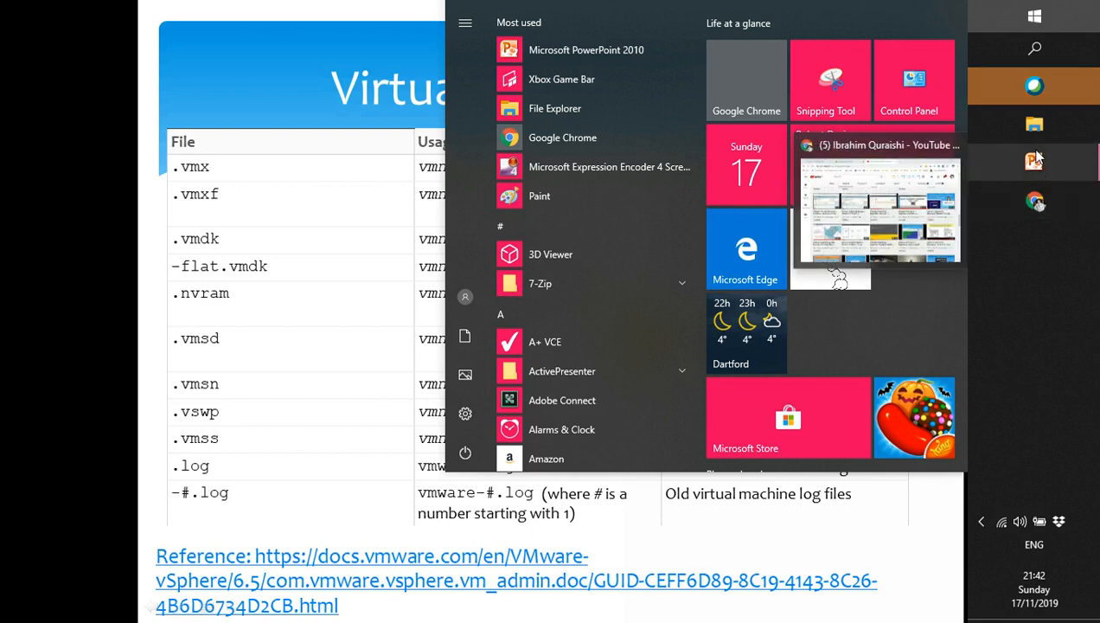
pyautogui.click(1007, 88)
pyautogui.moveTo(263, 238)
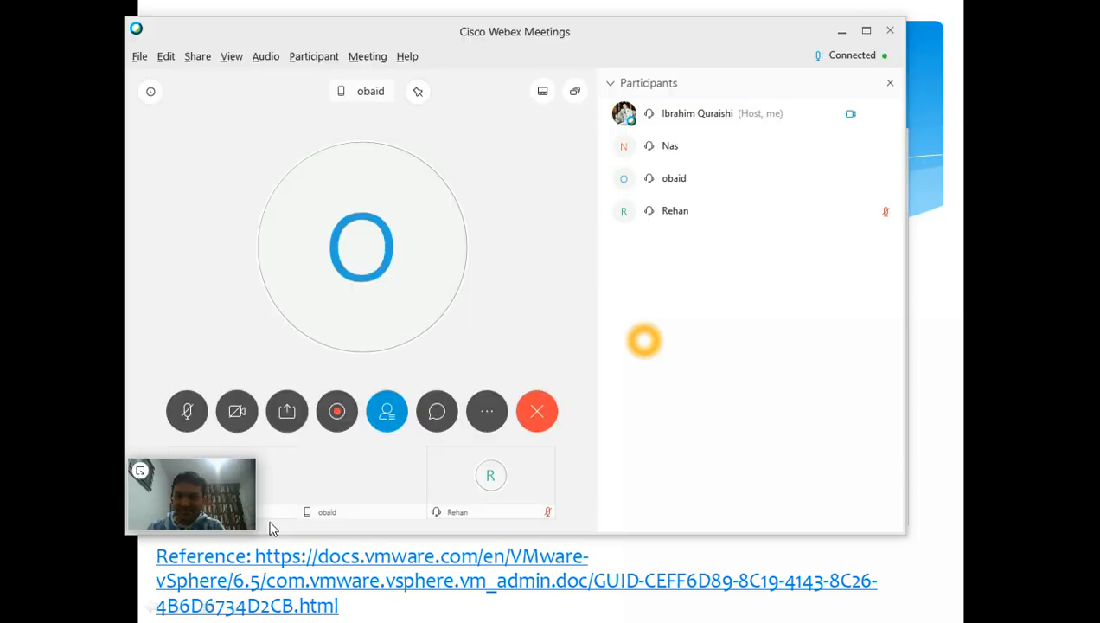
pyautogui.click(287, 413)
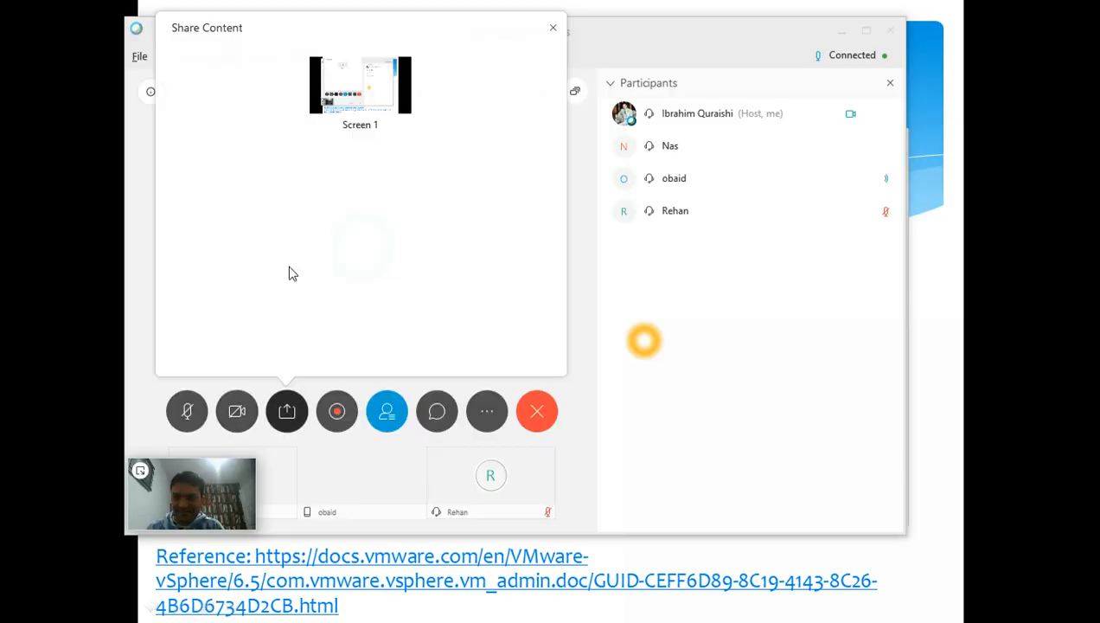
pyautogui.click(366, 89)
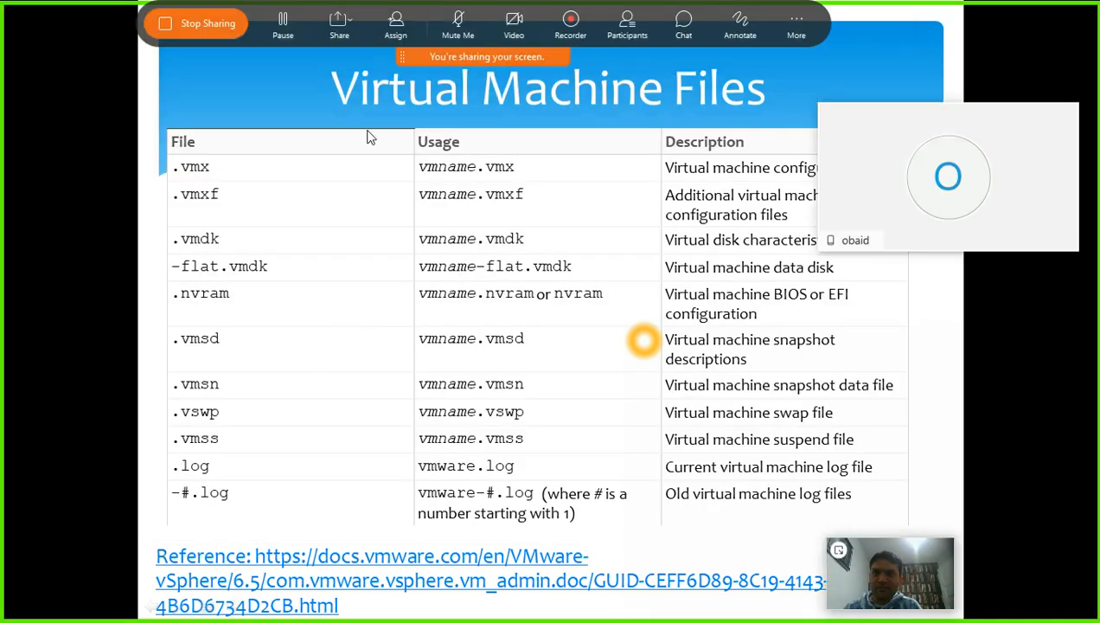
# - Go back to the "What is a Virtual Machine" slide and advance again to the "Virtual Machine Files" slide
pyautogui.click(537, 379)
pyautogui.scroll(2, 537, 378)
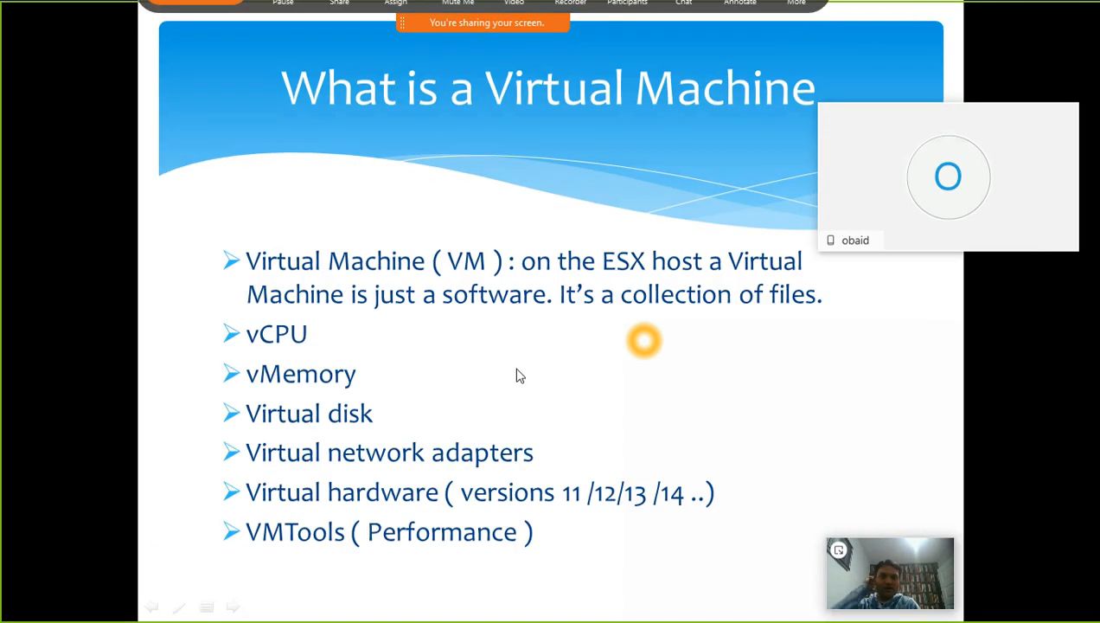
pyautogui.click(521, 375)
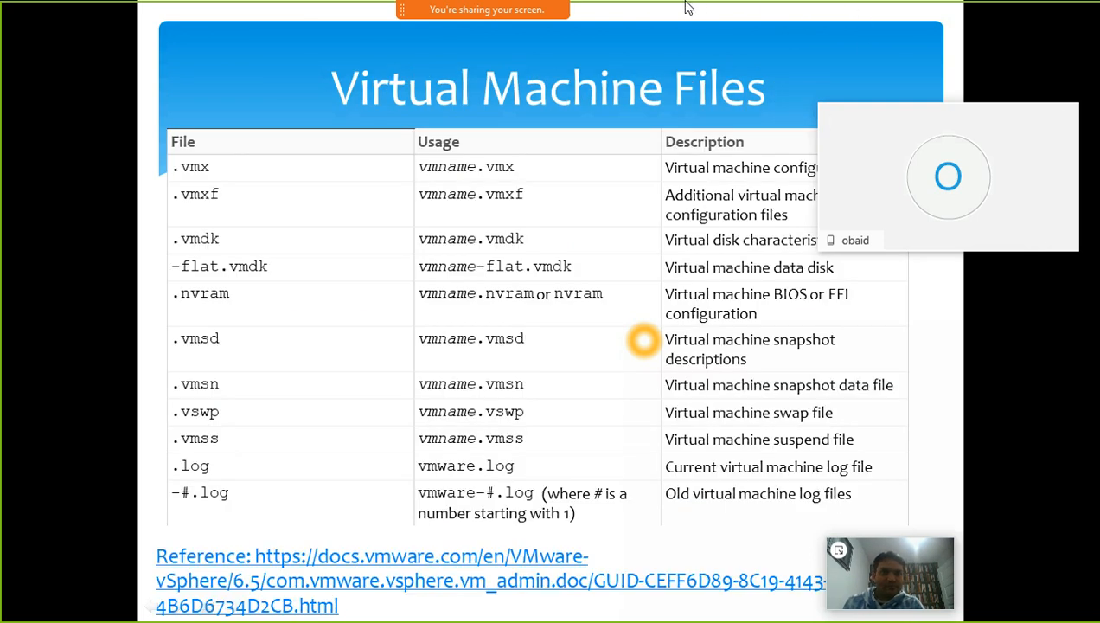
# - Show the meeting's participant list, mute the unmuted attendee, and move the list off the slide's table
pyautogui.moveTo(650, 7)
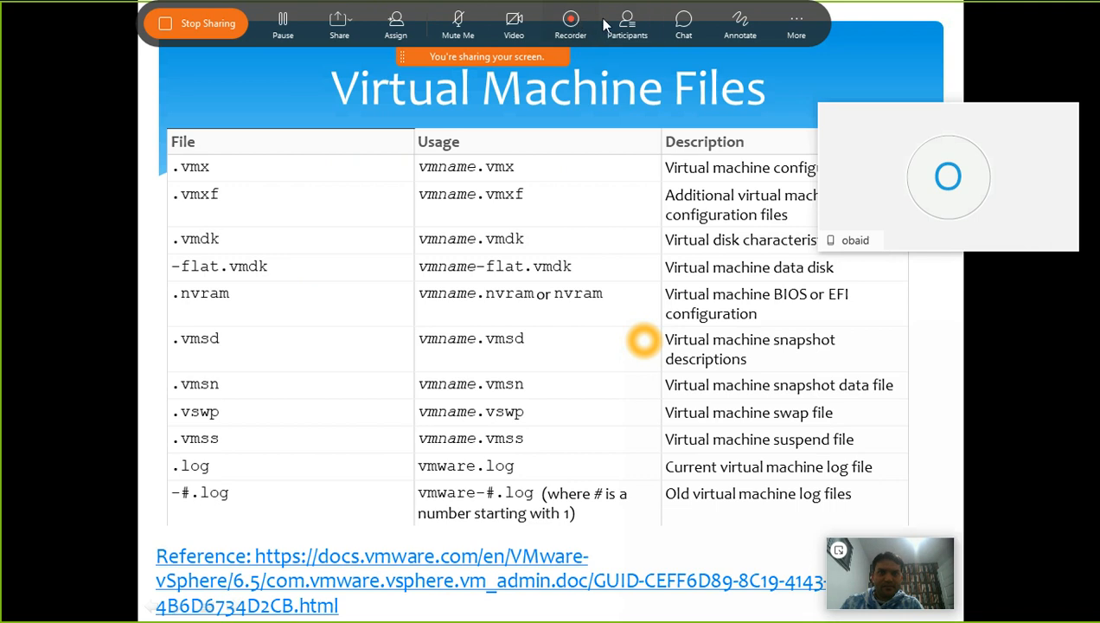
pyautogui.click(629, 26)
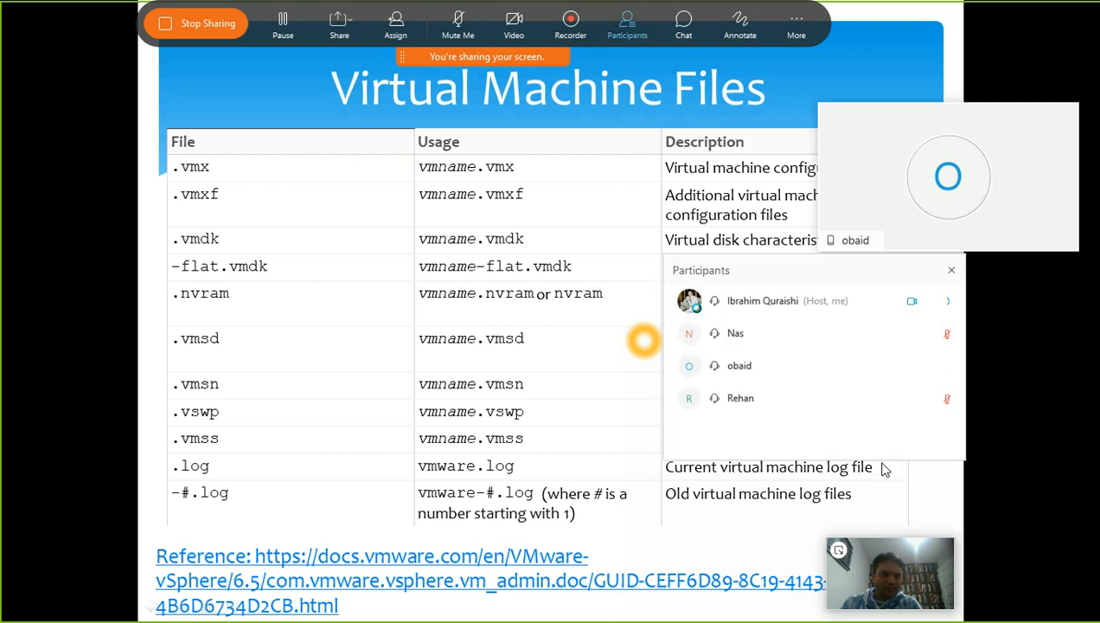
pyautogui.click(944, 365)
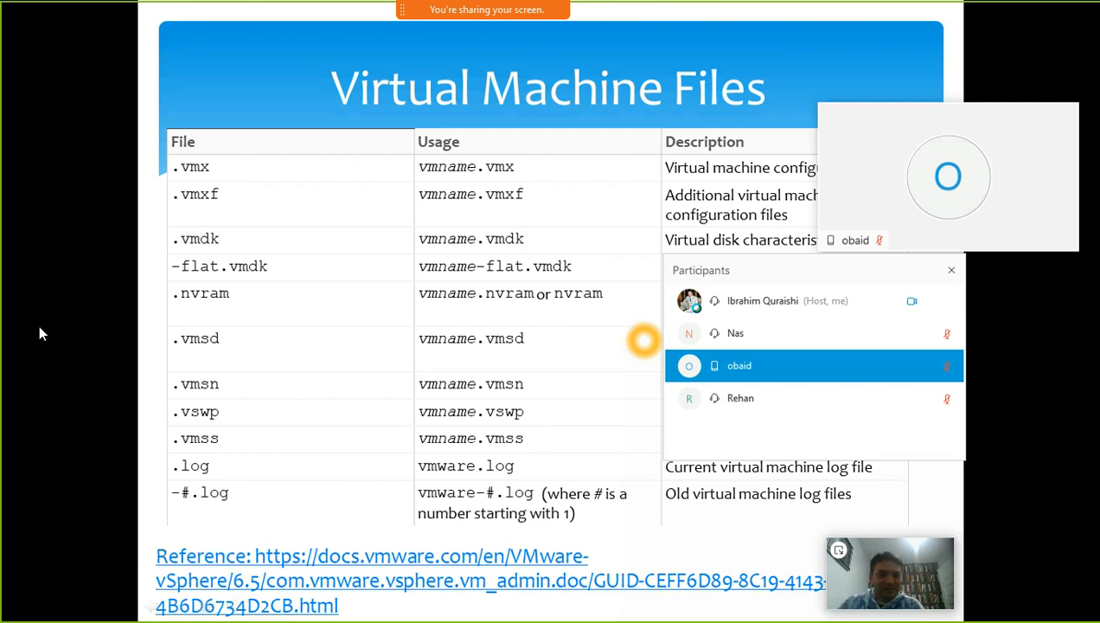
pyautogui.moveTo(730, 277); pyautogui.dragTo(1033, 482)
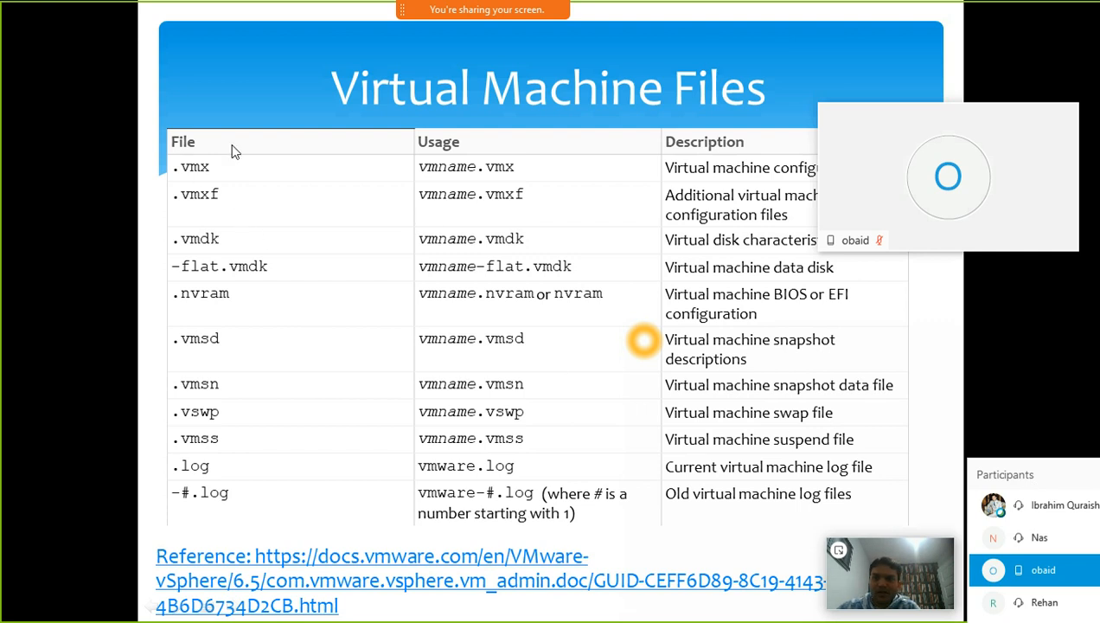